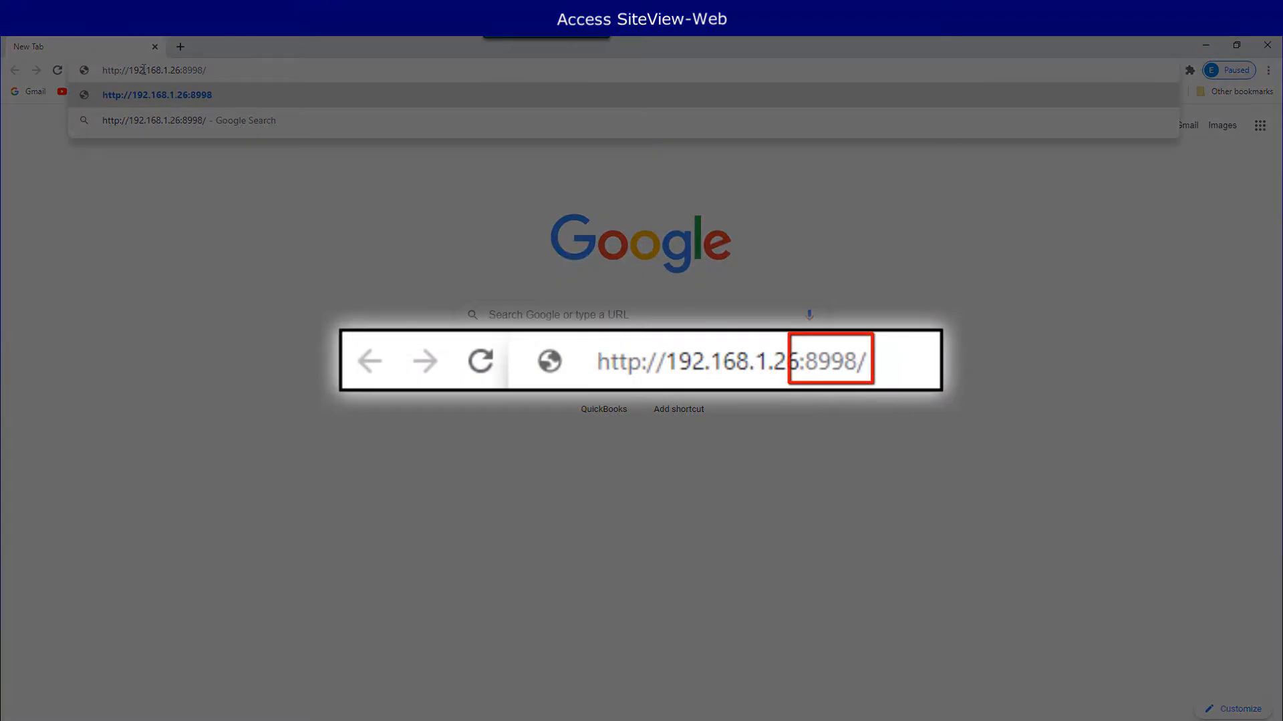
Step: Sign in with the default administrator credentials, then collapse and re-expand the side navigation
key("Return")
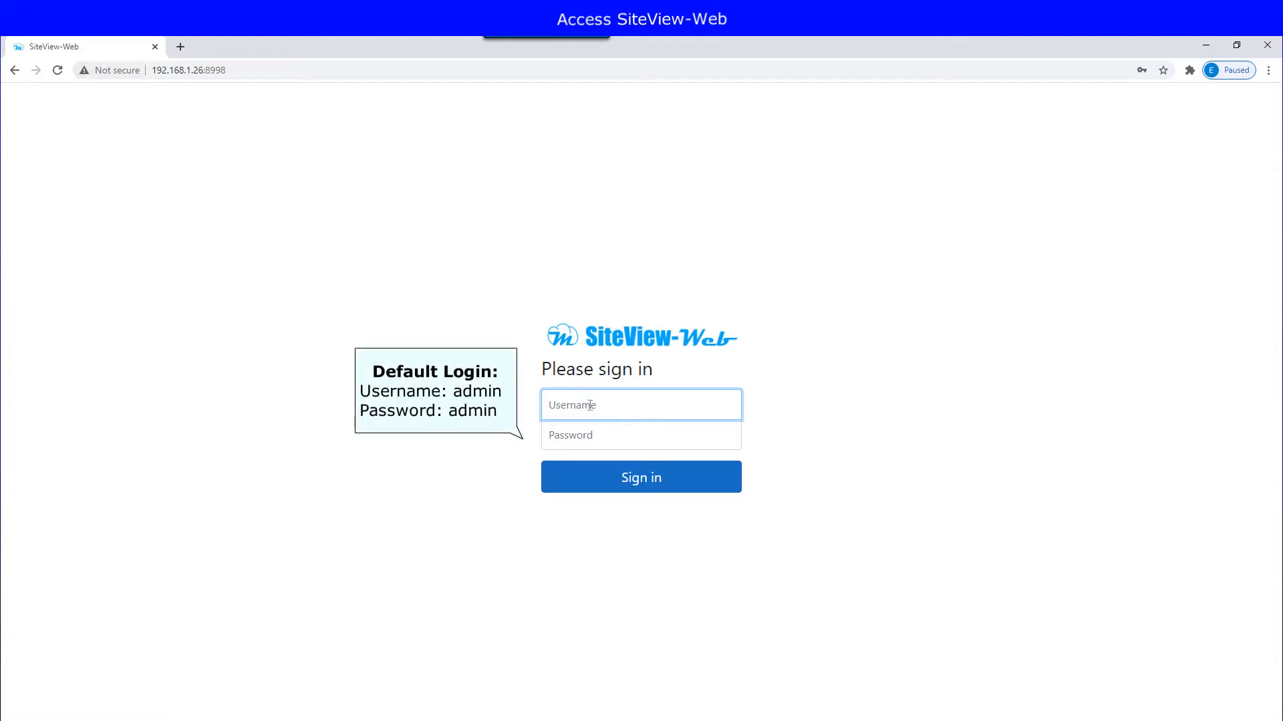
left_click(613, 405)
type("admin")
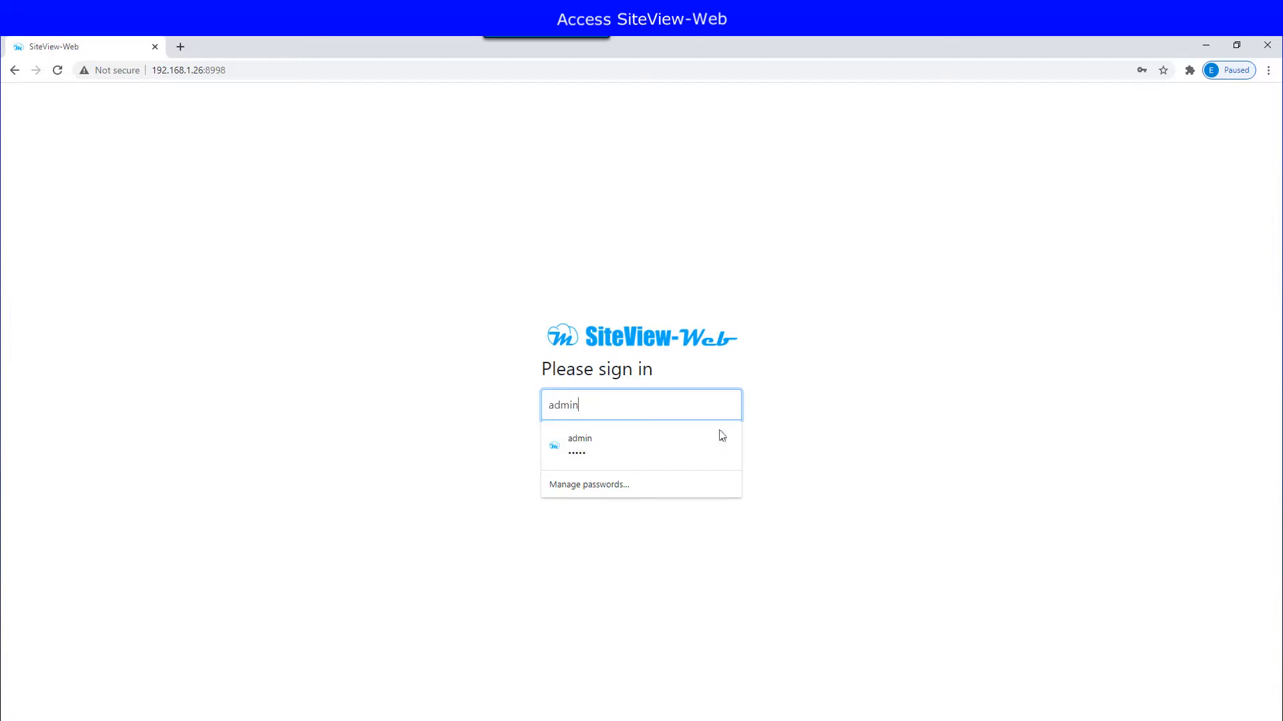
key("Tab")
type("admin")
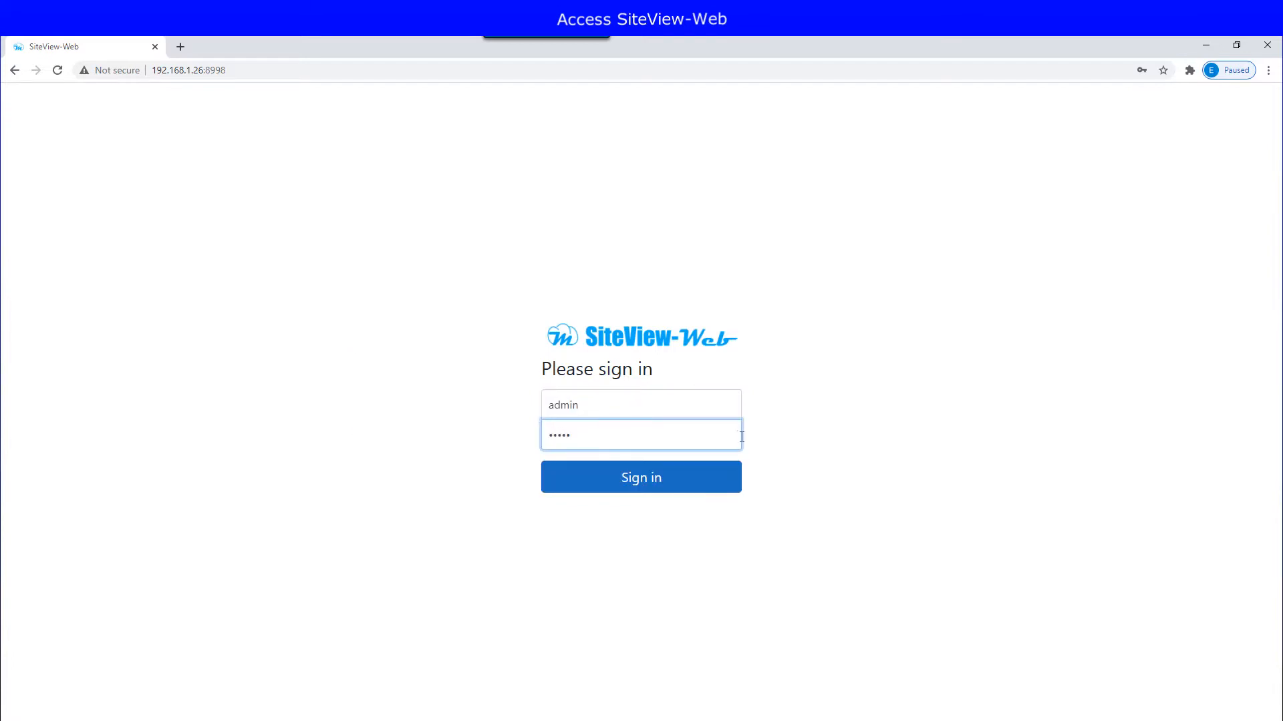
left_click(654, 481)
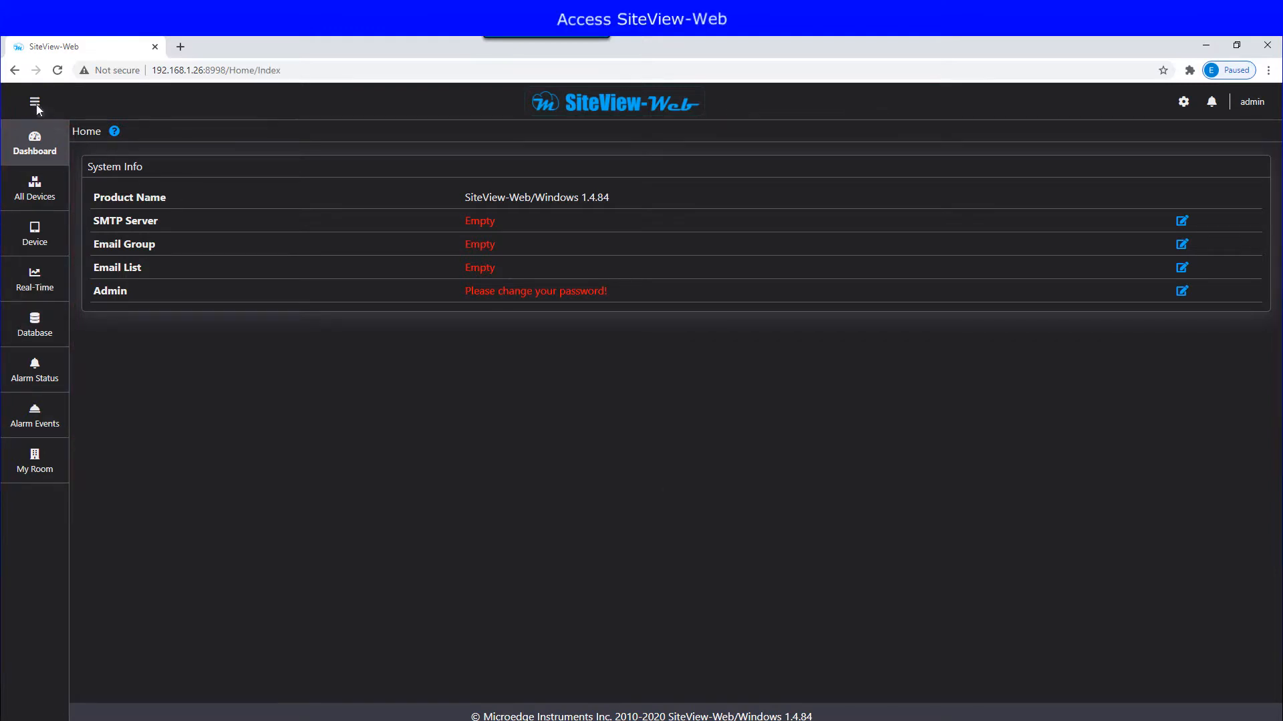
left_click(35, 102)
left_click(35, 103)
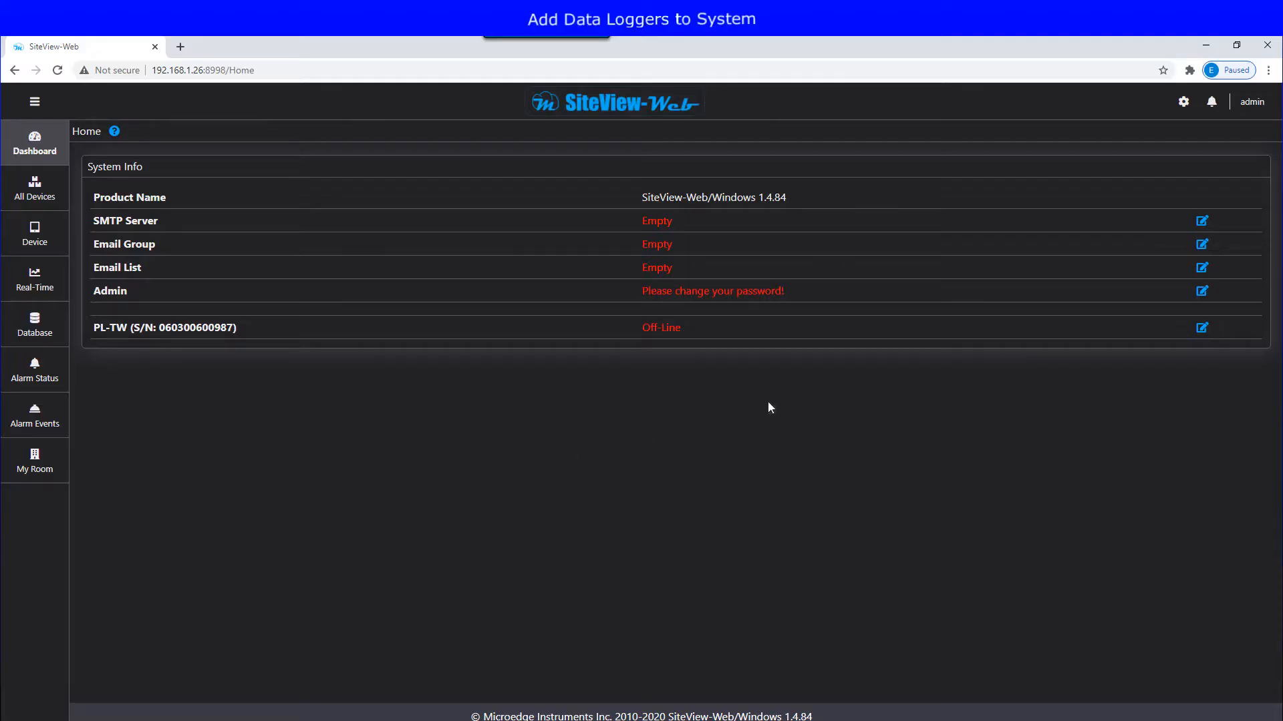
Step: Start a new remote device at IP 192.168.1.37 described as USB Device Server 01
left_click(1180, 105)
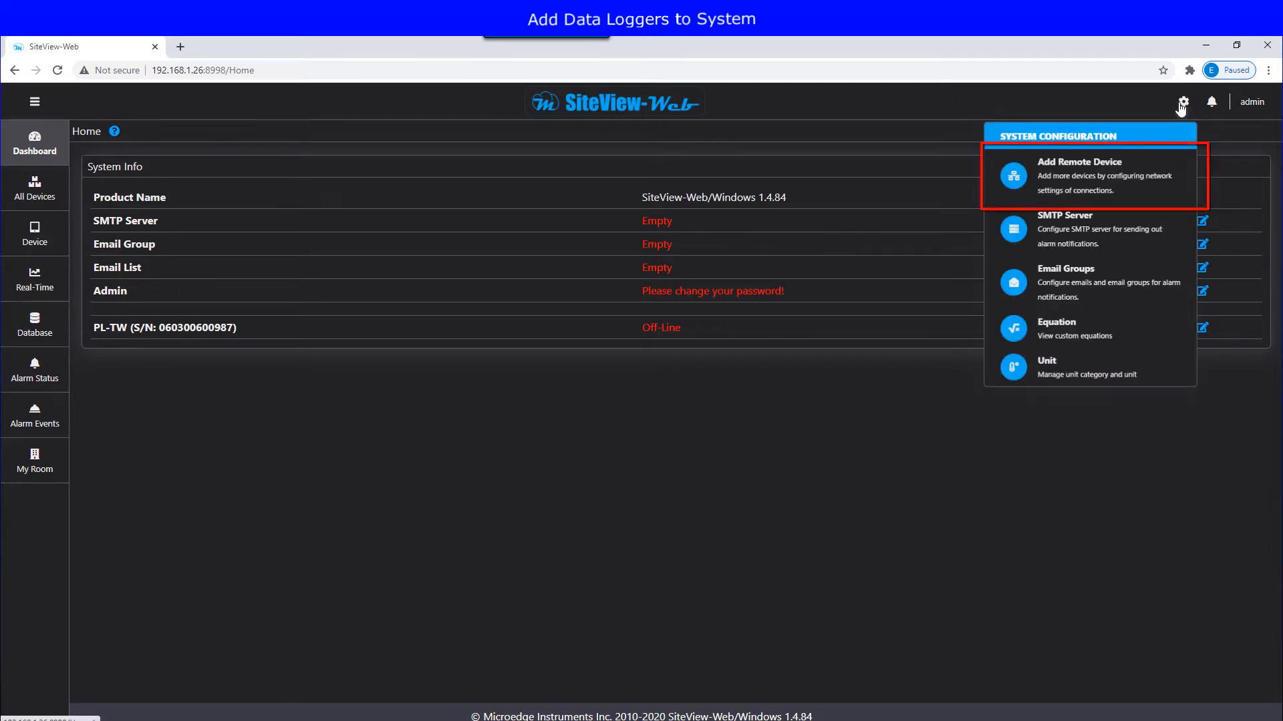
left_click(1102, 175)
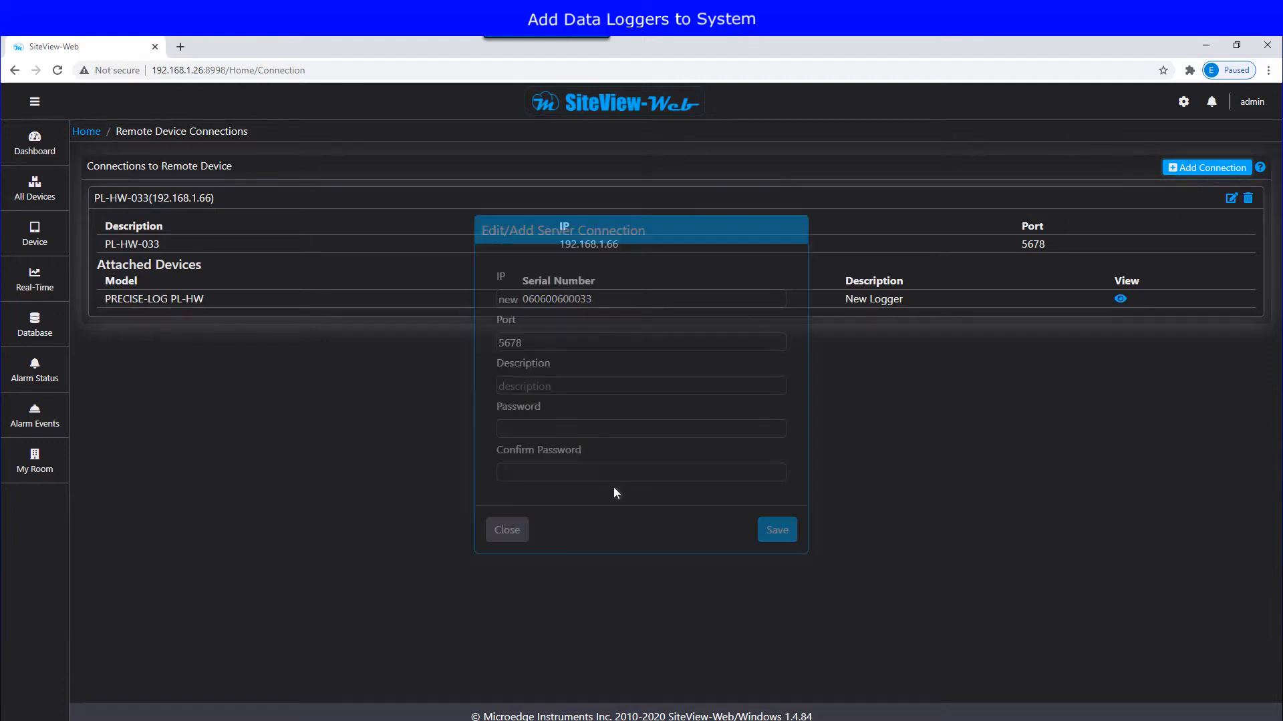
double_click(539, 323)
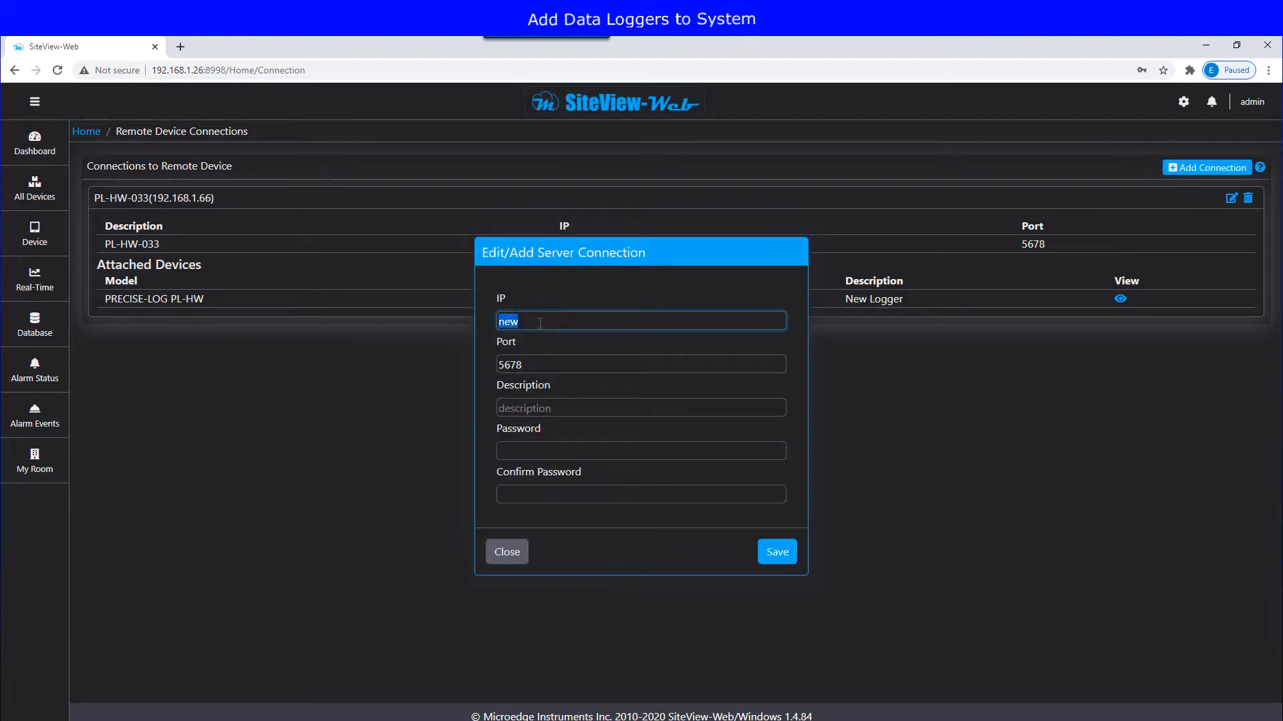
type("192.1")
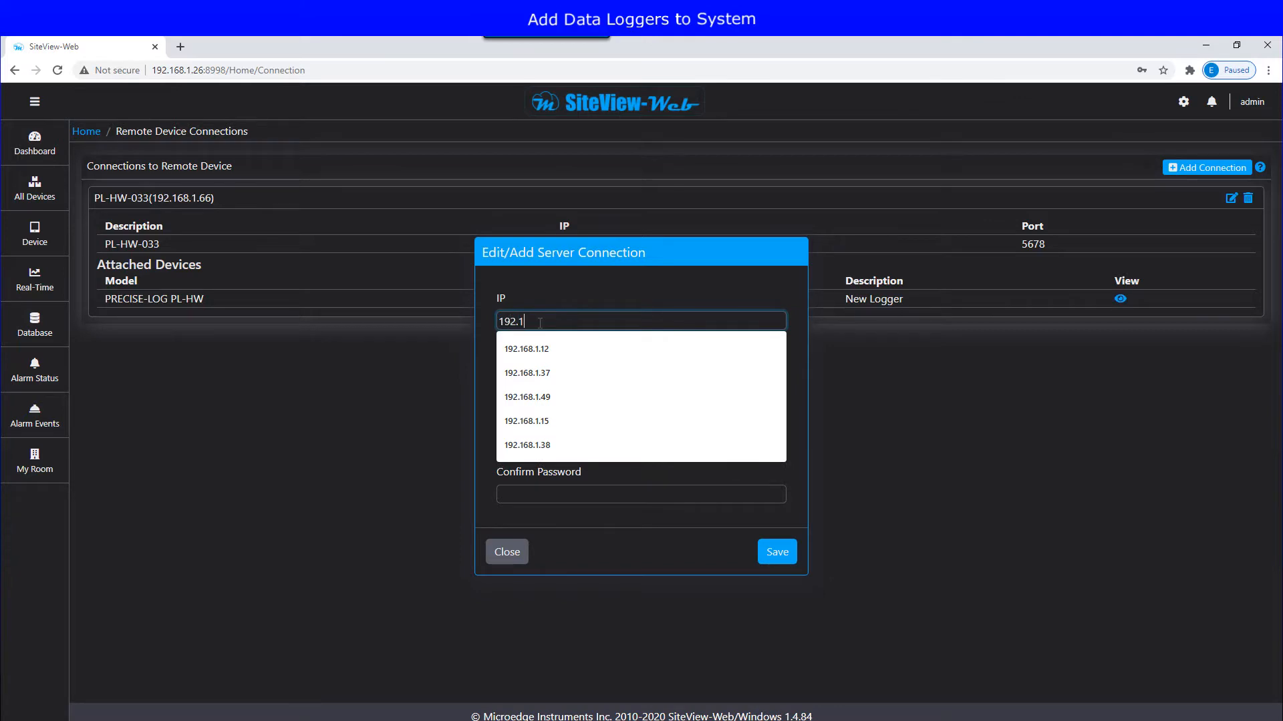
type("68.1.37")
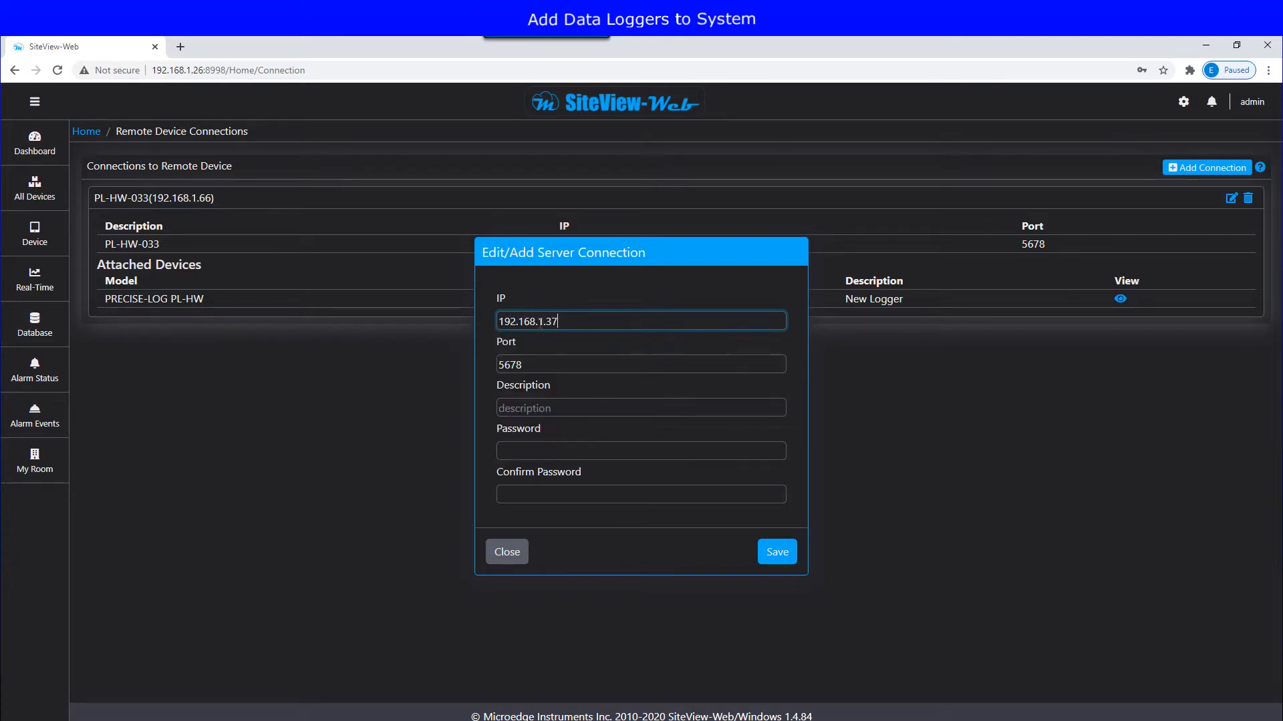
key("Tab")
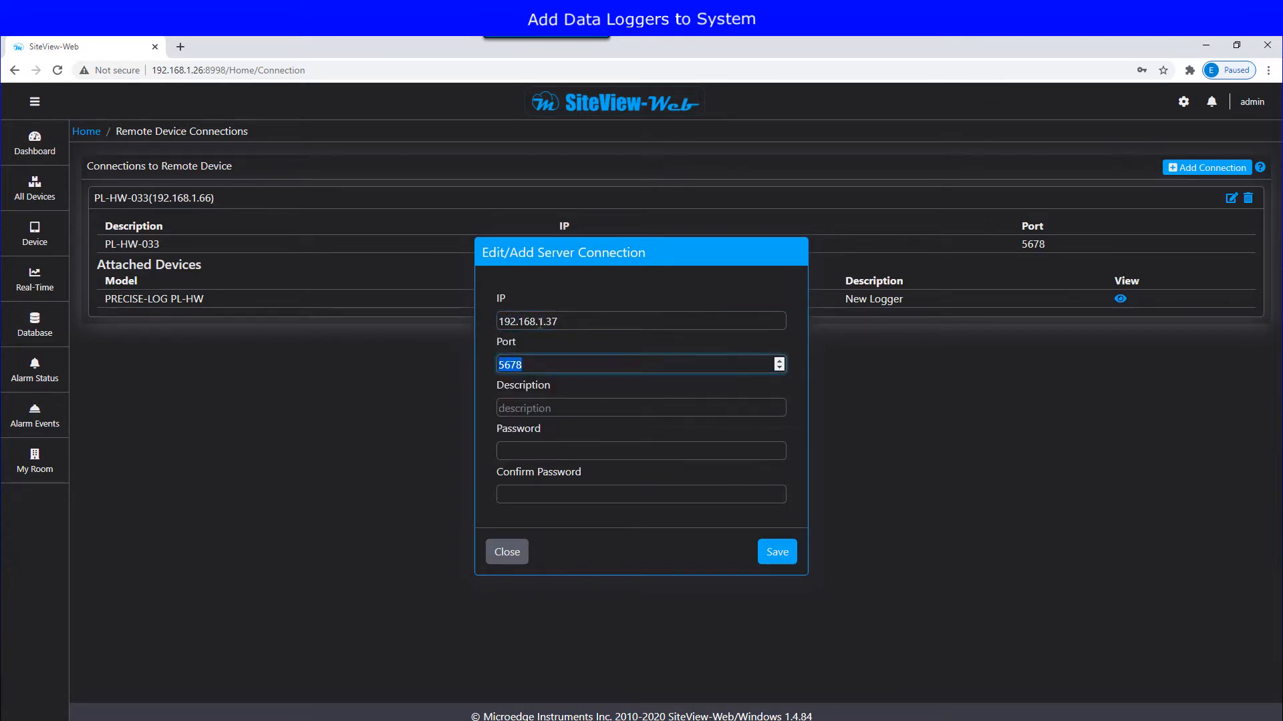
key("Tab")
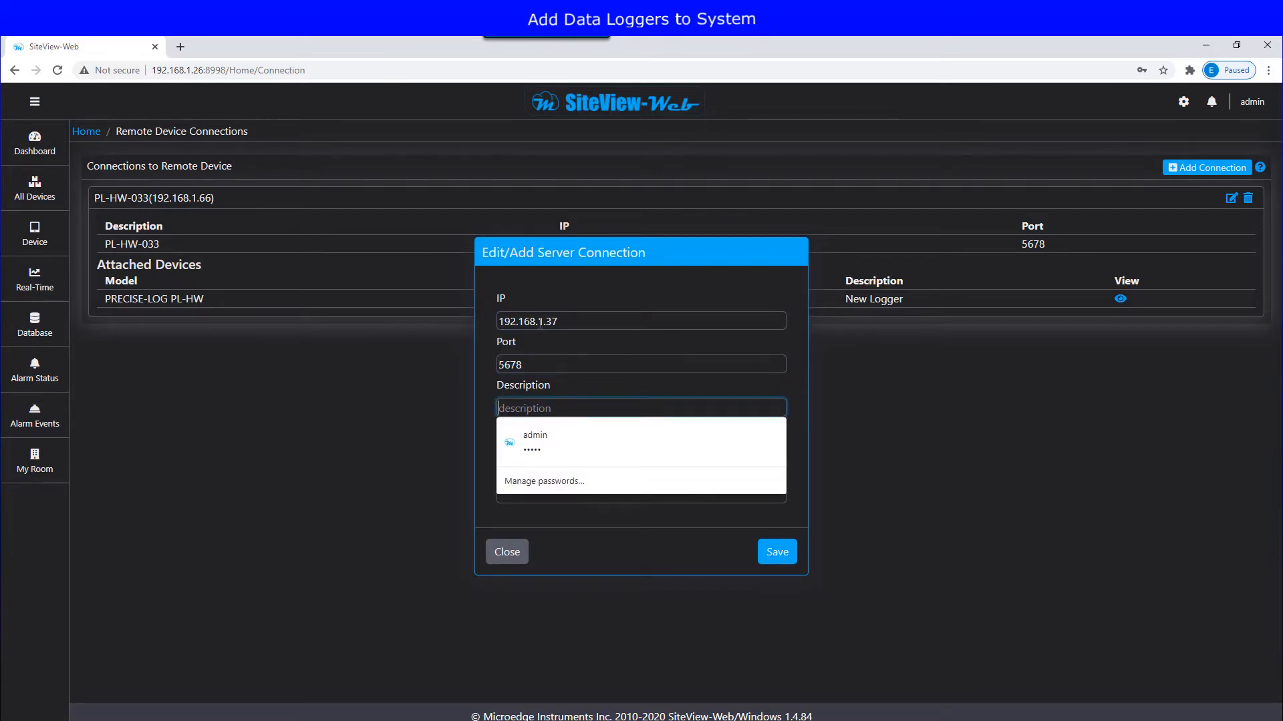
type("USB Device Server 01")
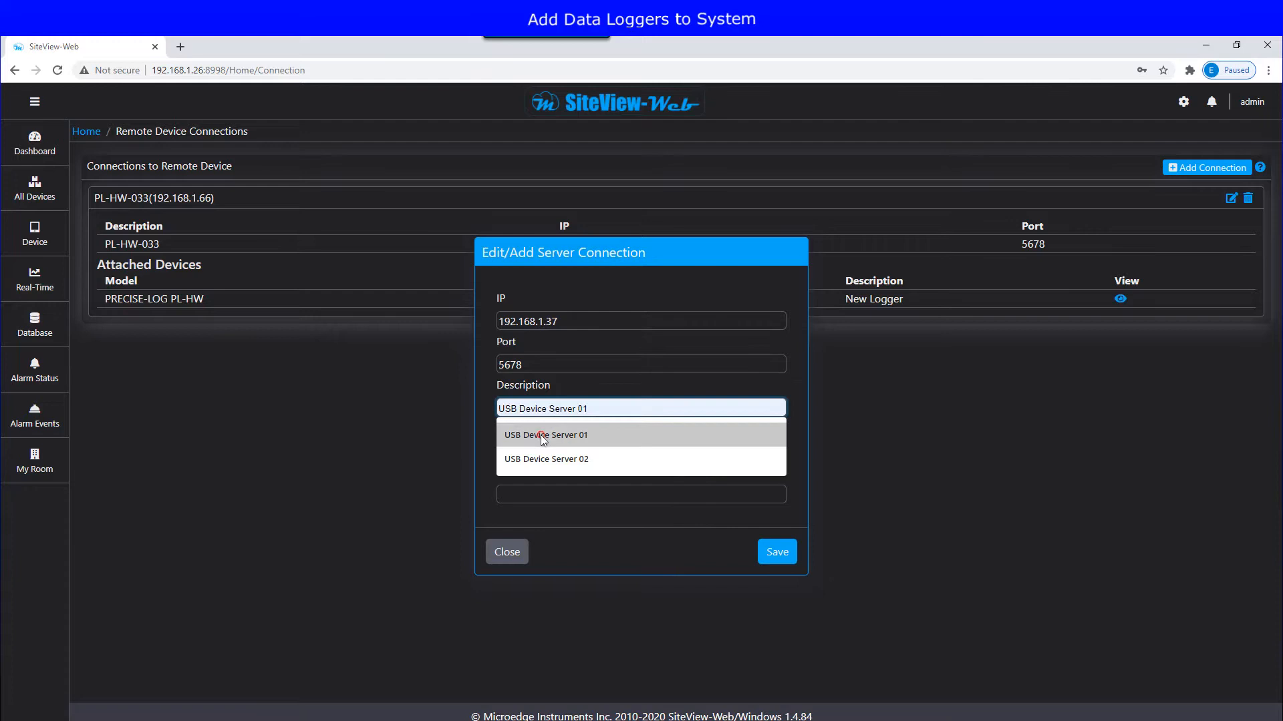
left_click(527, 433)
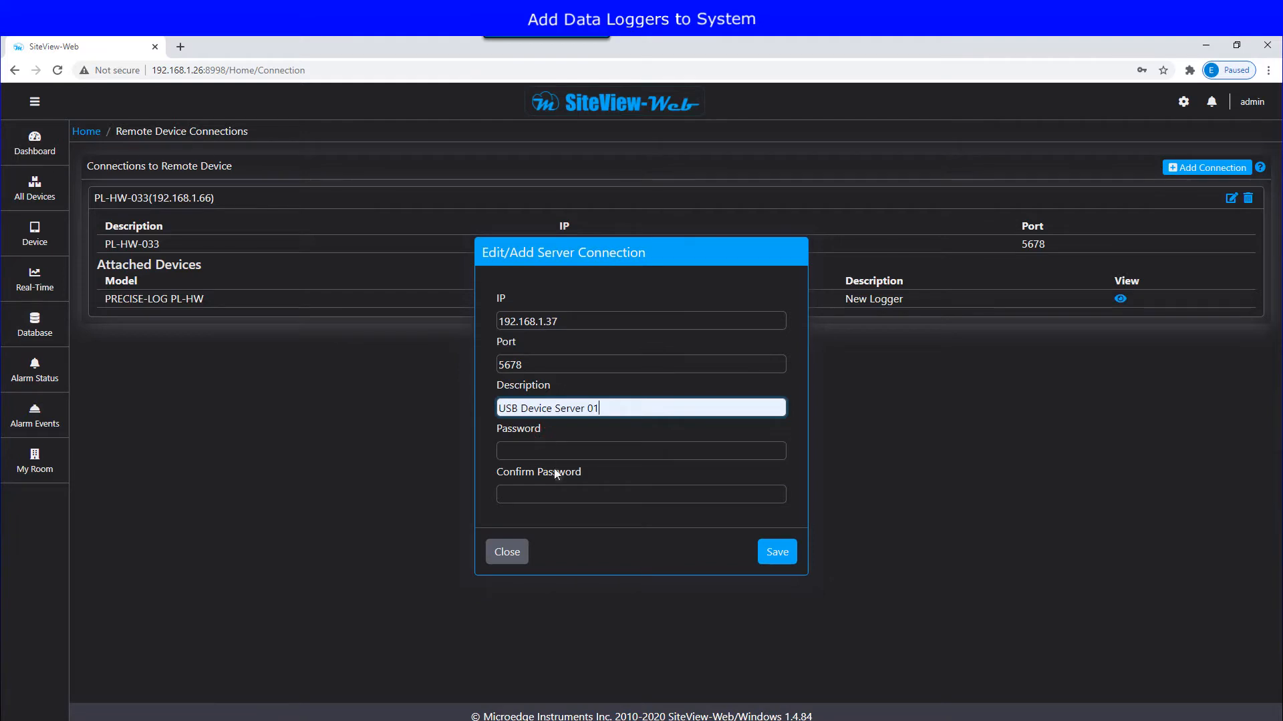
Step: Enter and confirm the connection password, save, and decline Chrome's password saving
left_click(559, 449)
type("admin")
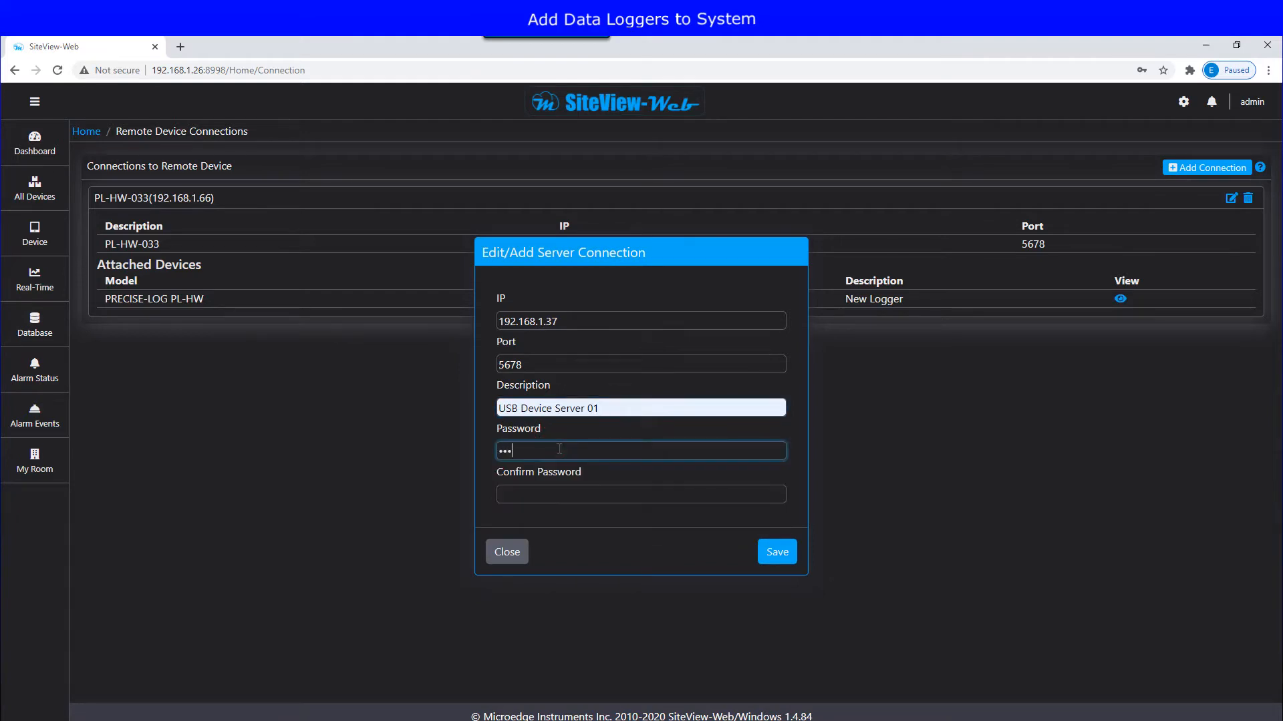
key("Tab")
type("admin")
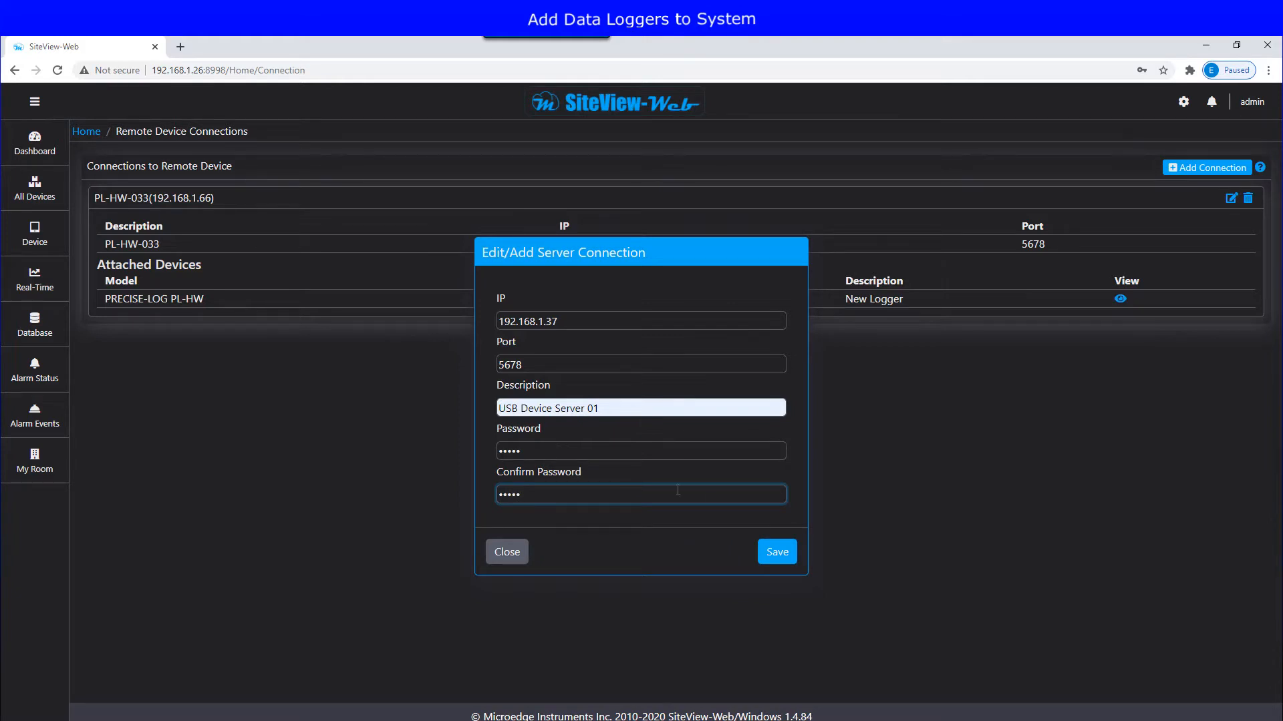
left_click(778, 557)
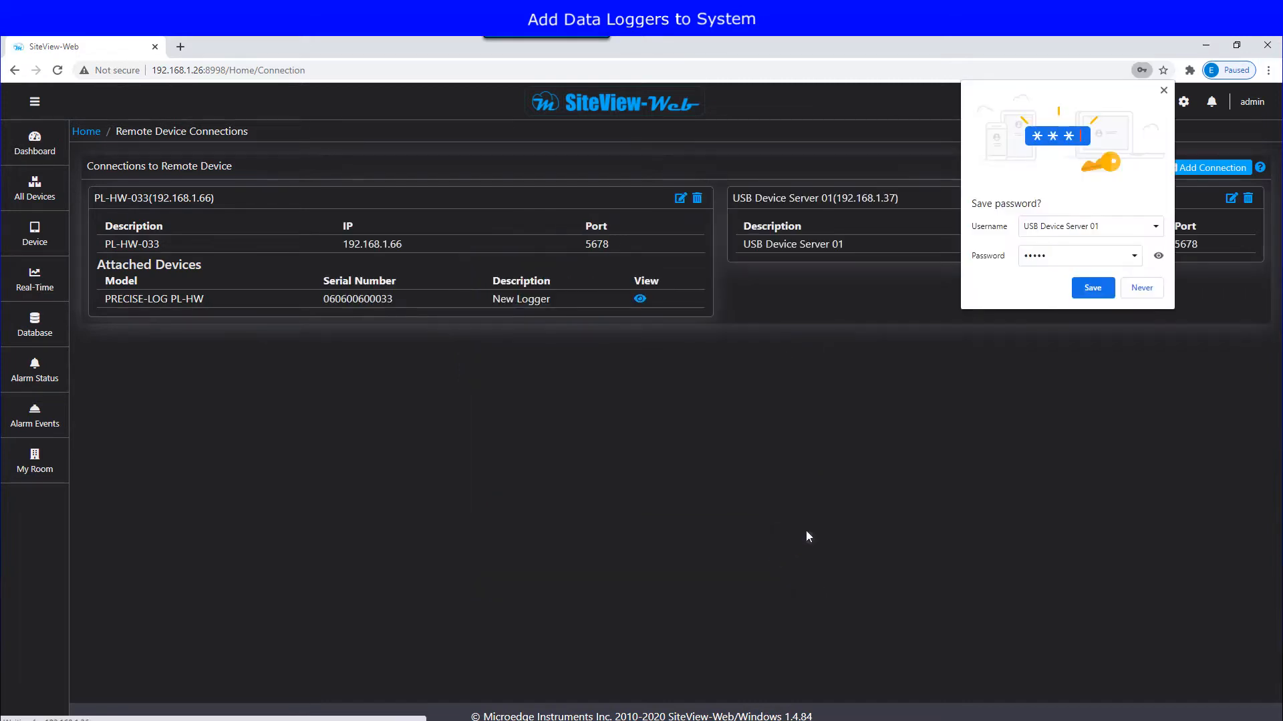
left_click(1141, 288)
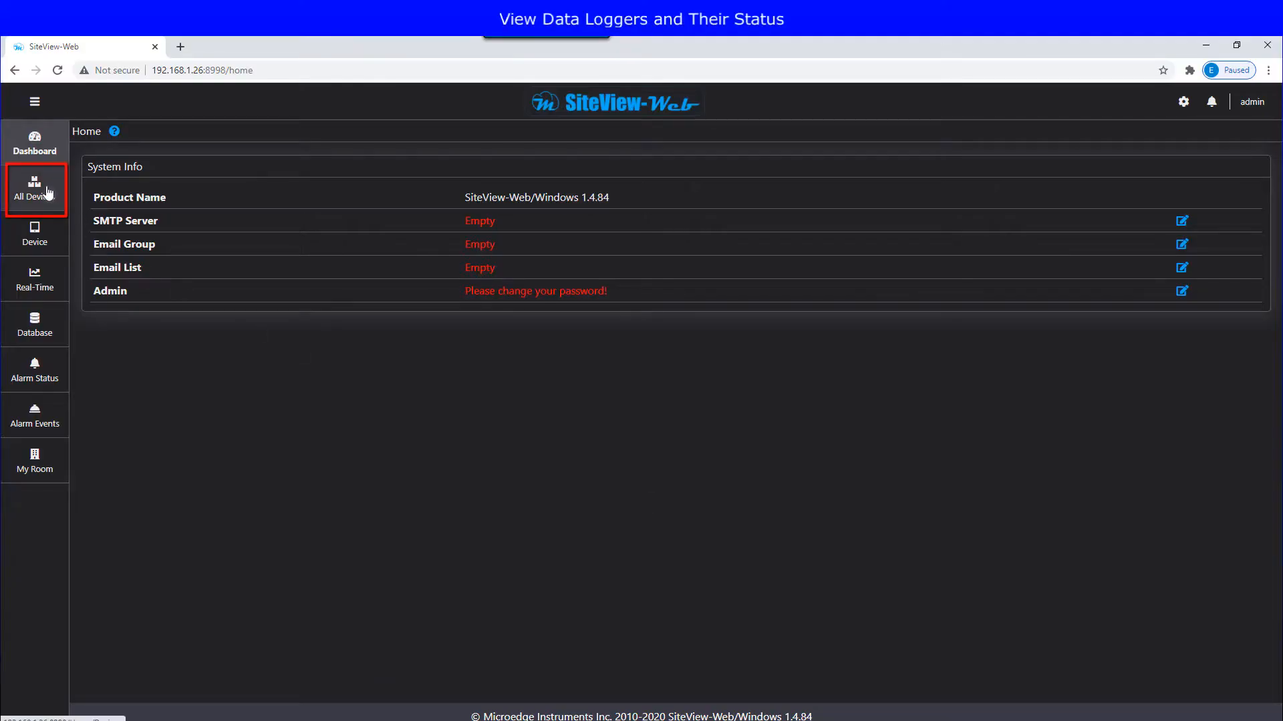
Step: View All Devices, then pick LPTM-1 from the Device list to open its detail page
left_click(48, 193)
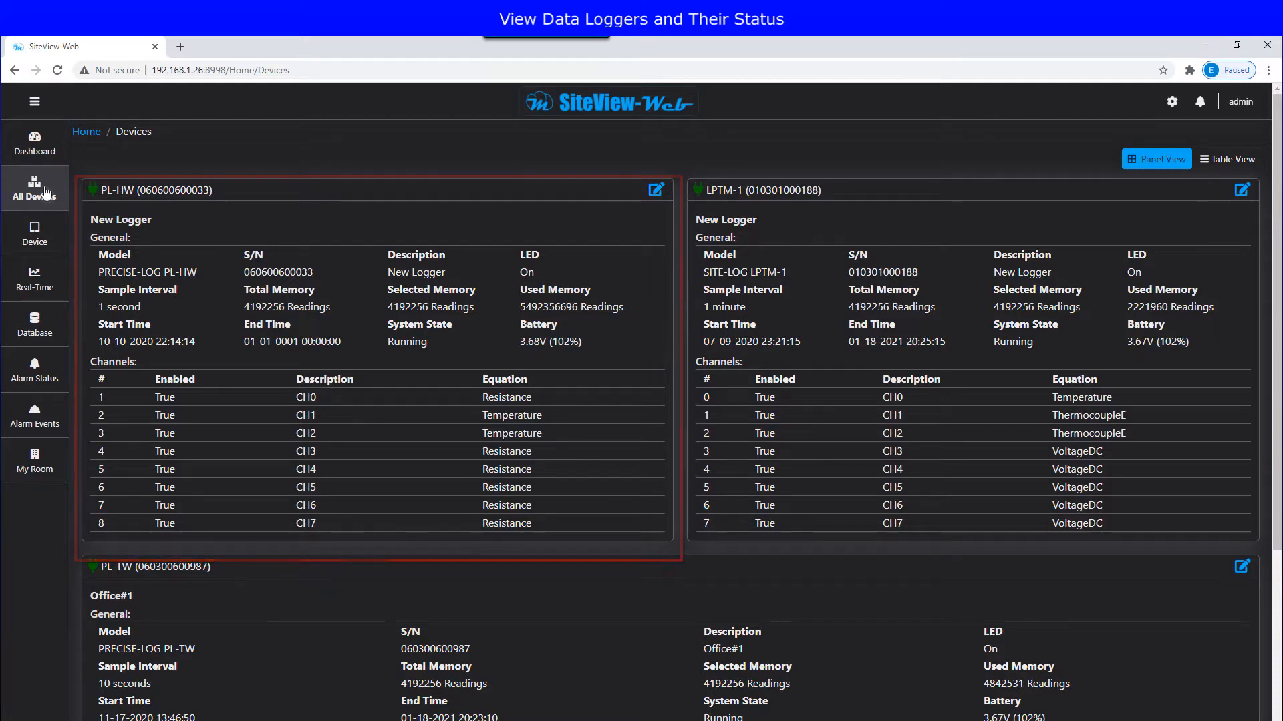
left_click(37, 237)
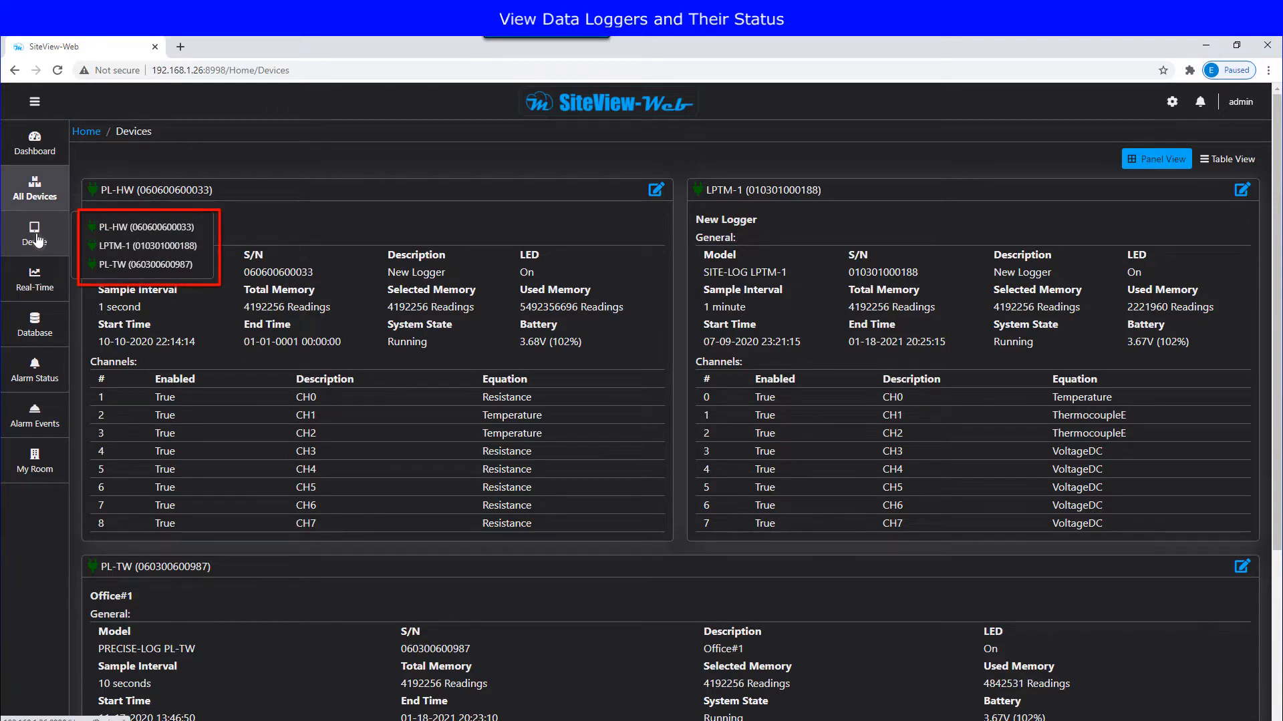
left_click(137, 246)
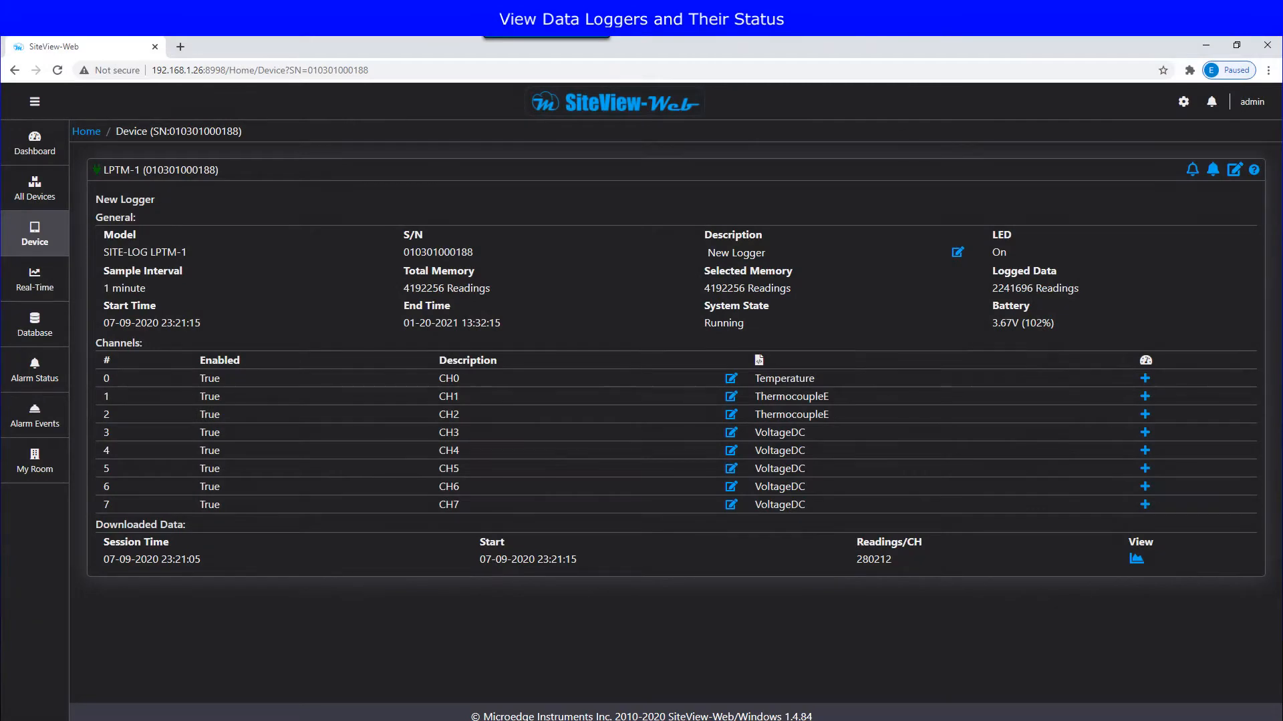
Step: Add LPTM-1 channel readings to the dashboard, check them there, and reopen the LPTM-1 page
left_click(1144, 378)
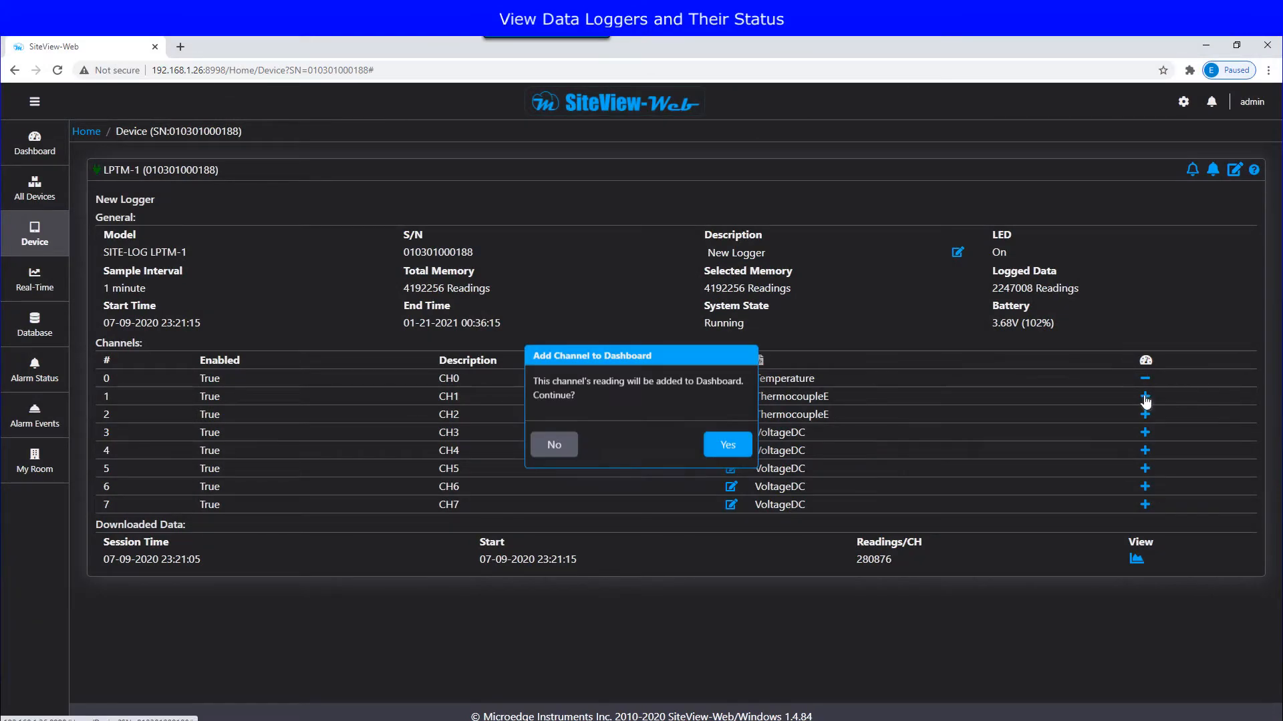
left_click(728, 446)
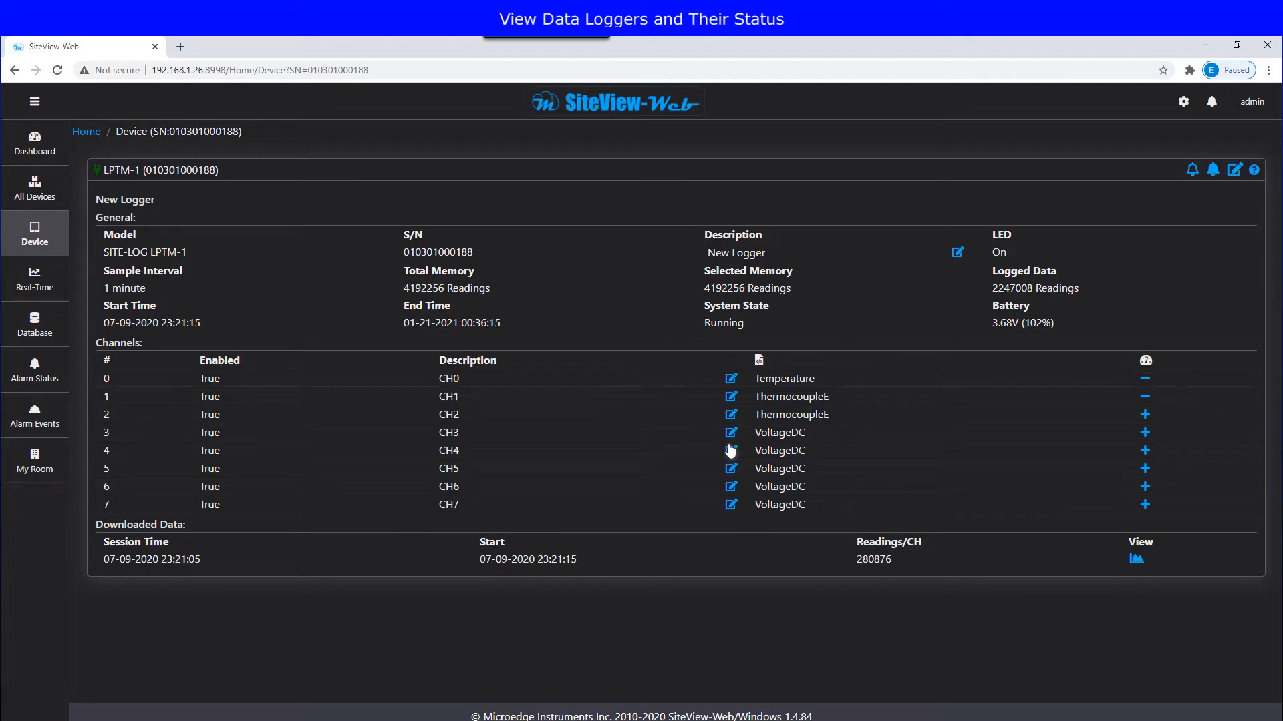
left_click(42, 151)
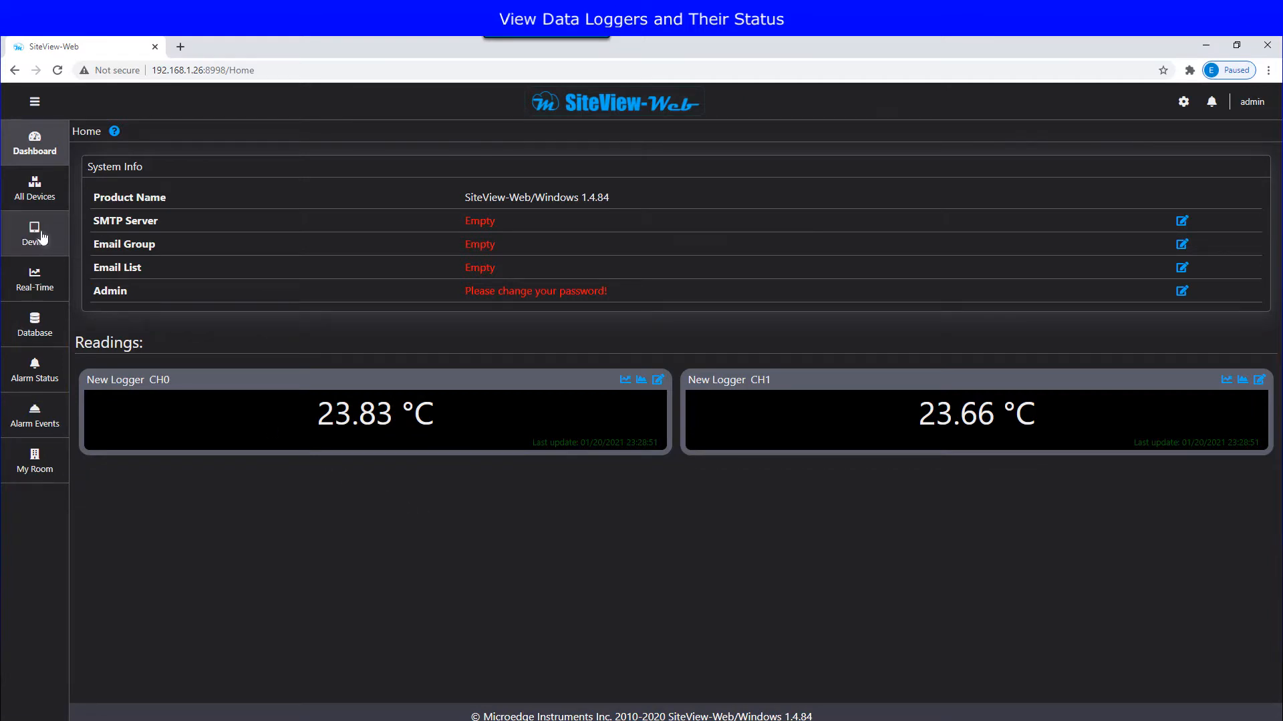
mouse_move(48, 242)
left_click(115, 246)
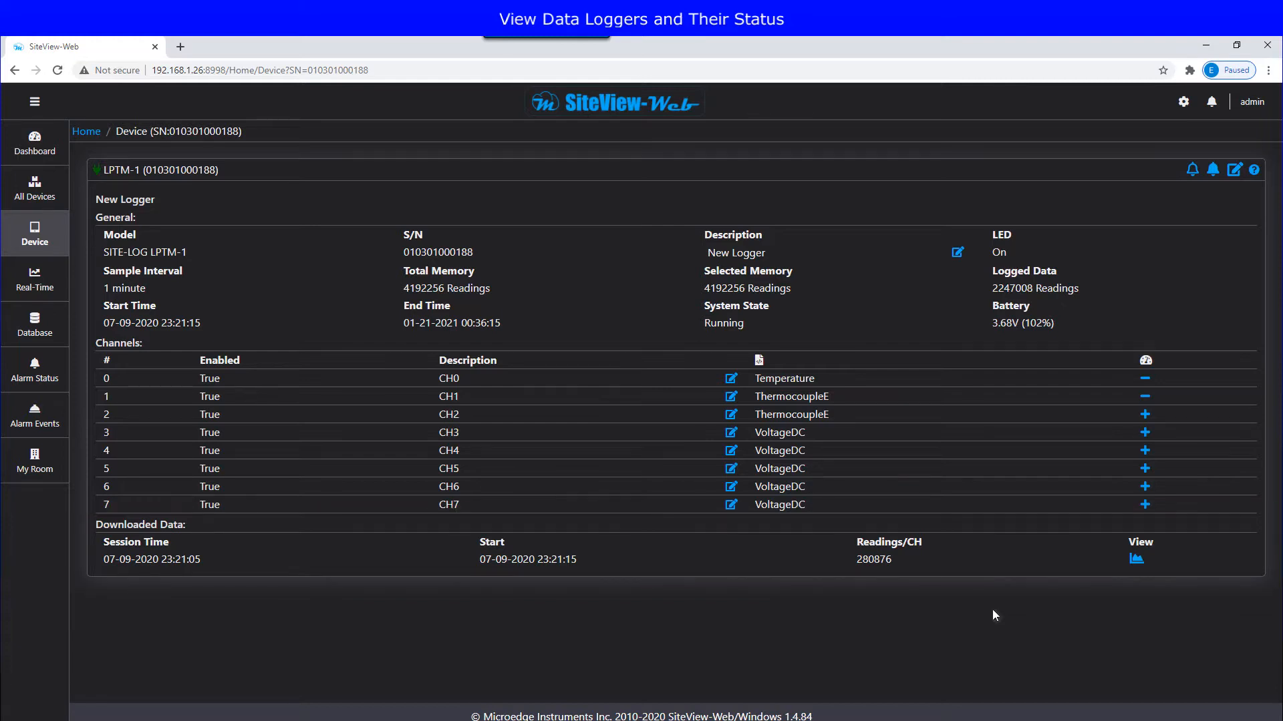
Step: Open the LPTM-1 downloaded data session as a graph, showing temperatures for 01/21/2021
left_click(1135, 562)
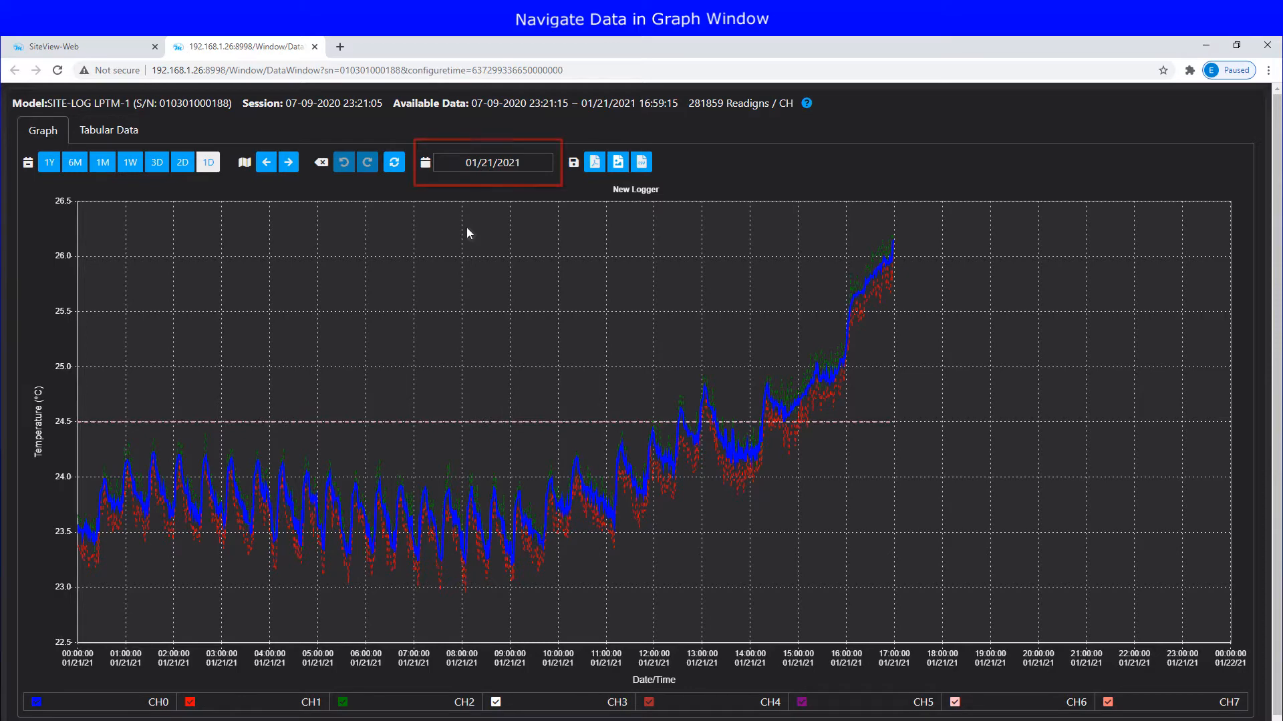
Step: Export the 01/21/2021 graph as PDF and as image chart (4).png, and download its CSV
left_click(487, 163)
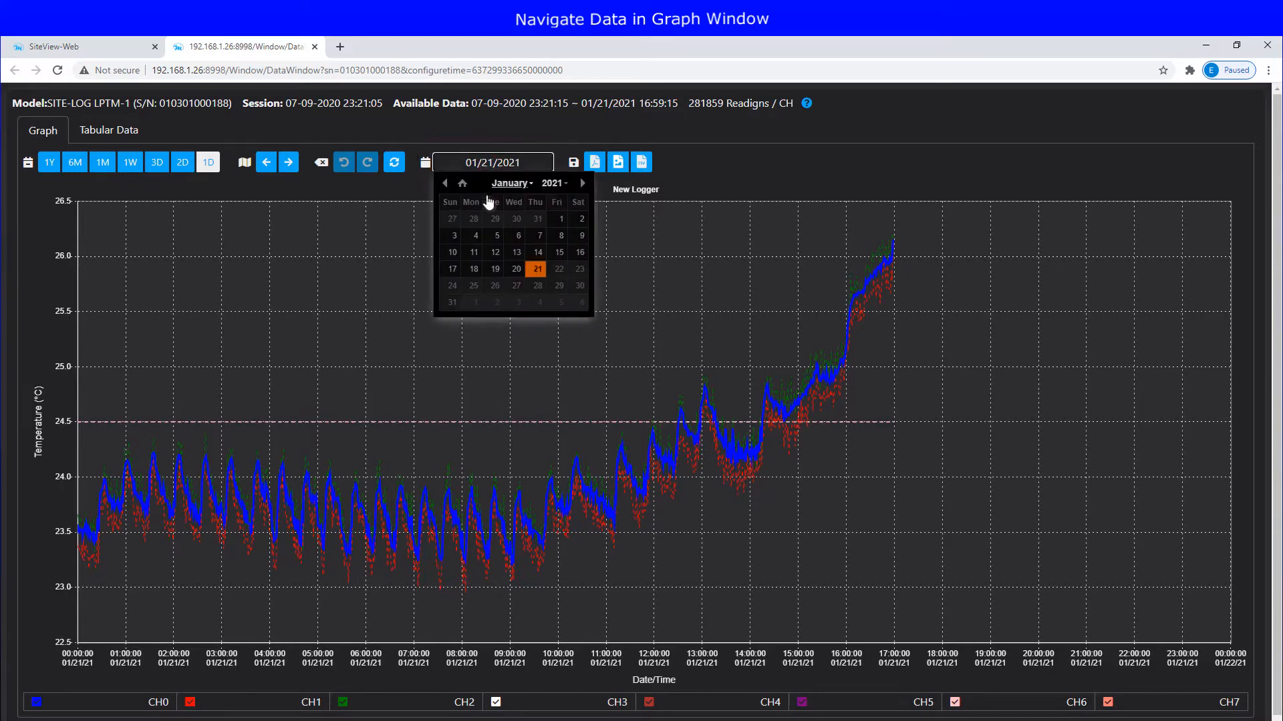
left_click(449, 188)
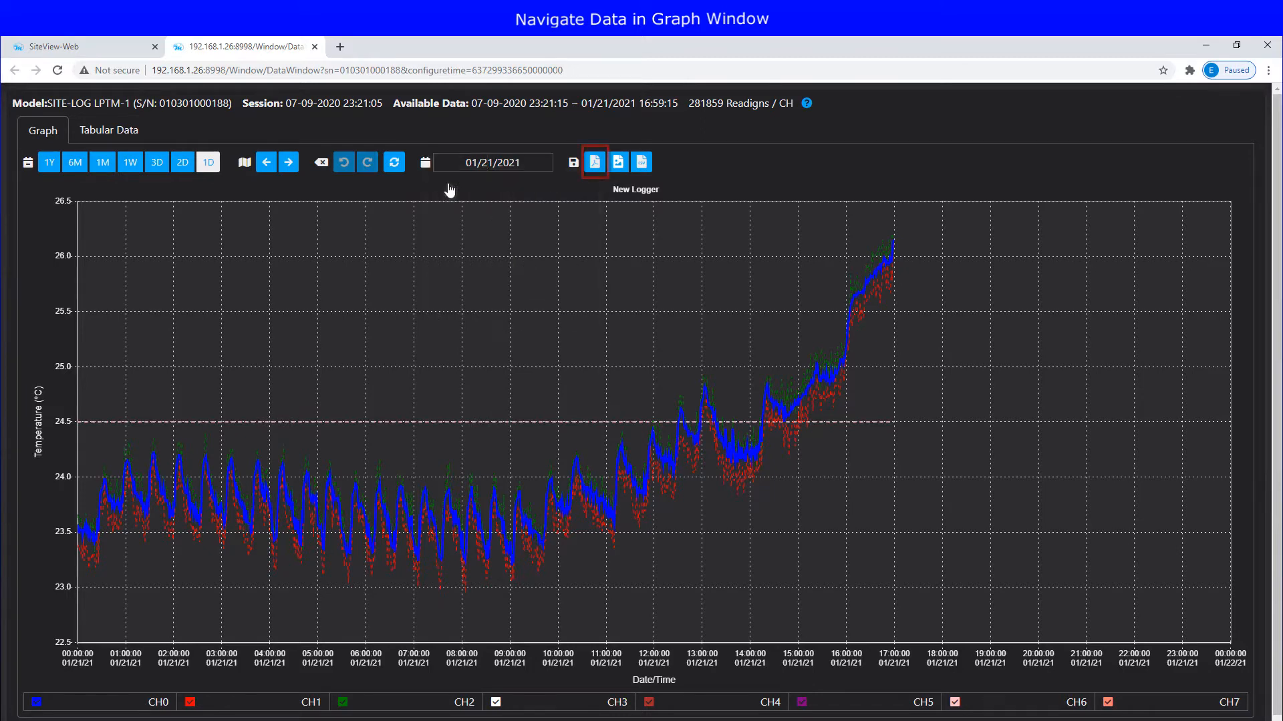
left_click(591, 167)
left_click(619, 168)
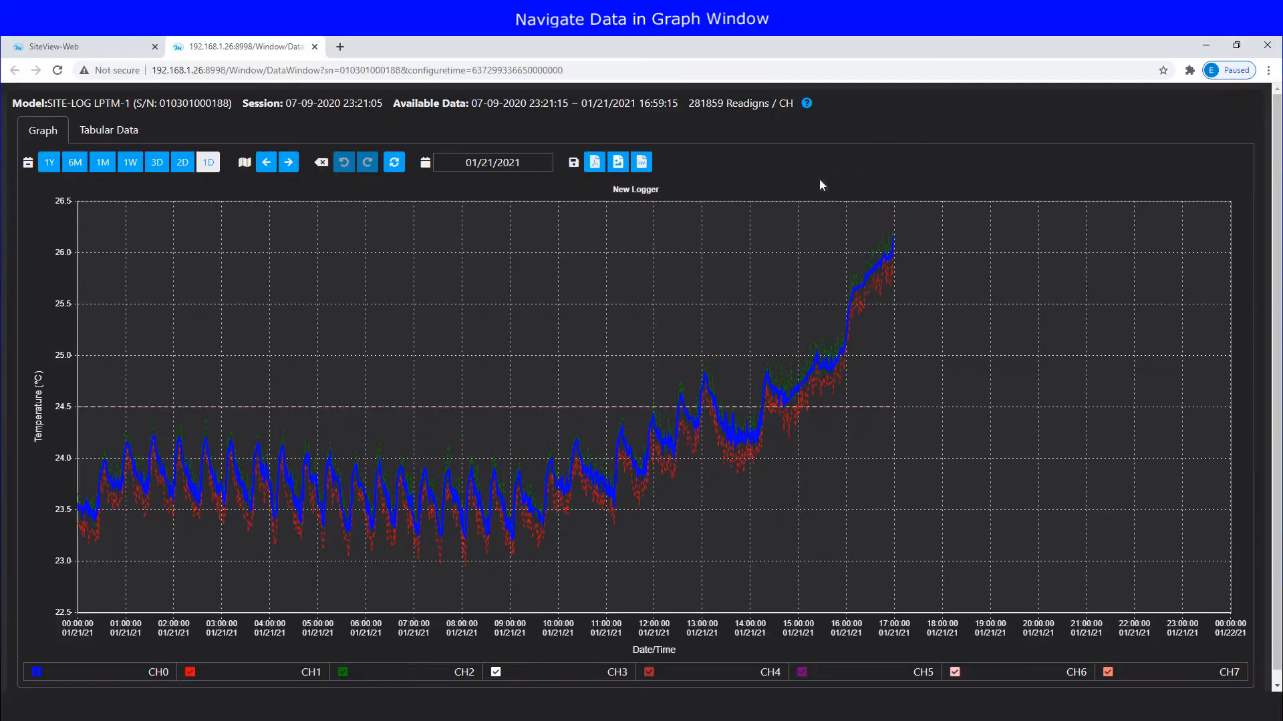
left_click(642, 168)
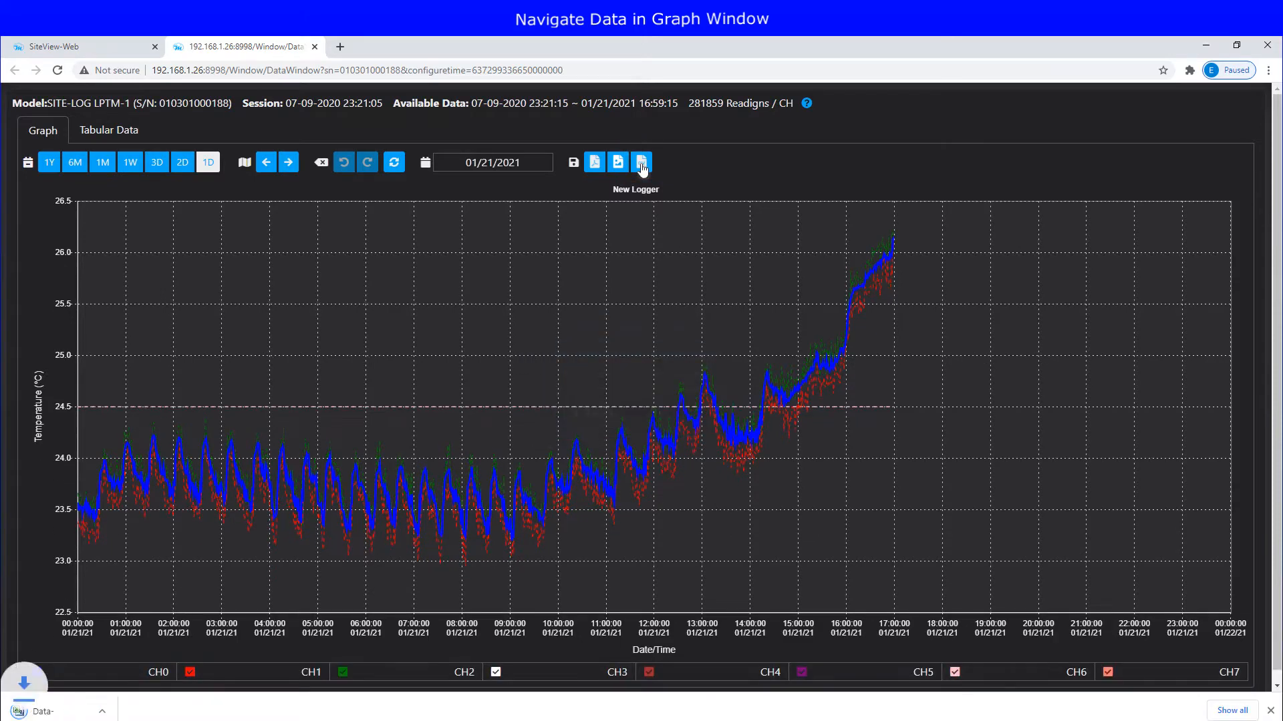
Step: Open the downloaded CSV in Excel and widen column A so the dates show
left_click(97, 712)
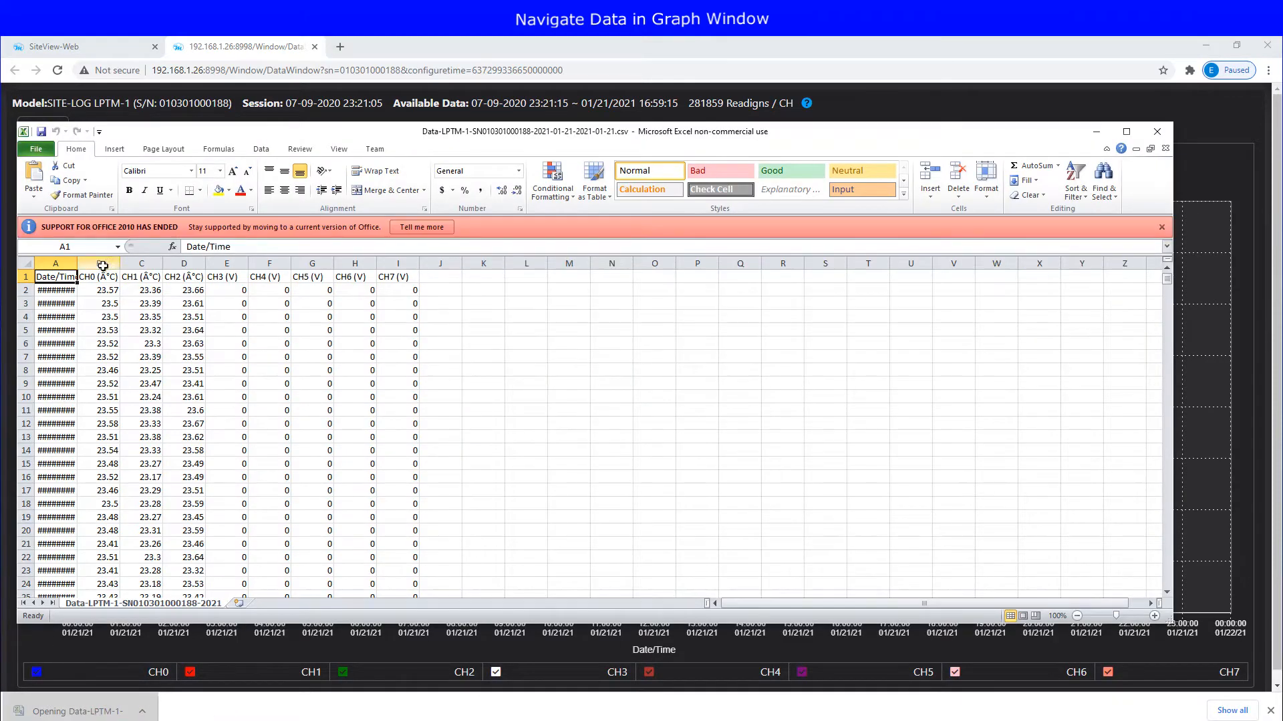
double_click(77, 262)
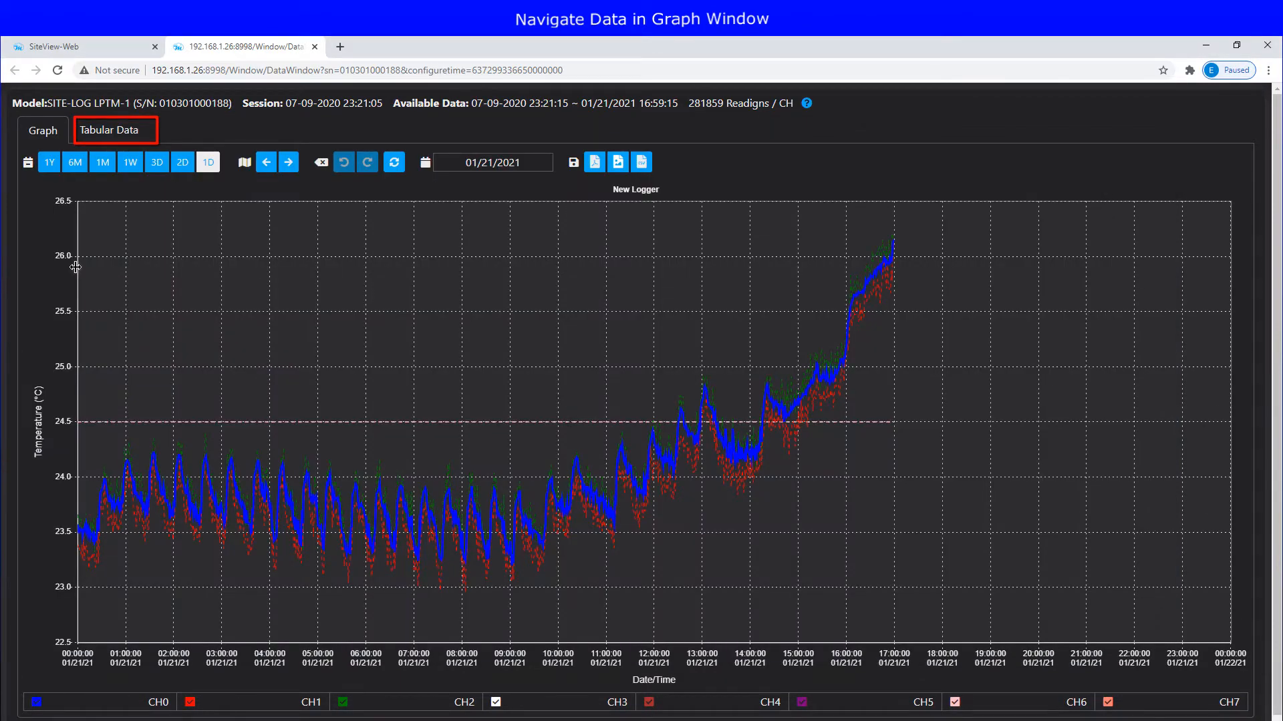
Step: Page through the readings table, jump to 01/19/2021 via the calendar, then return to the graph
left_click(103, 133)
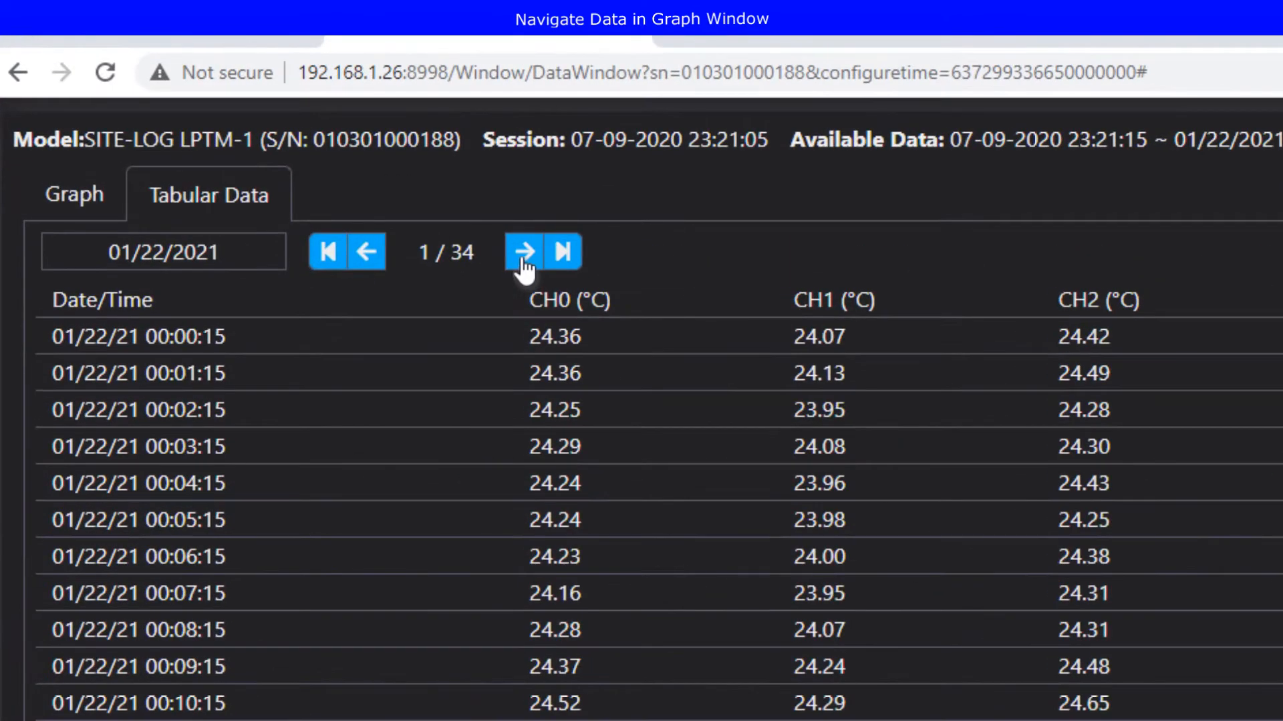
left_click(524, 262)
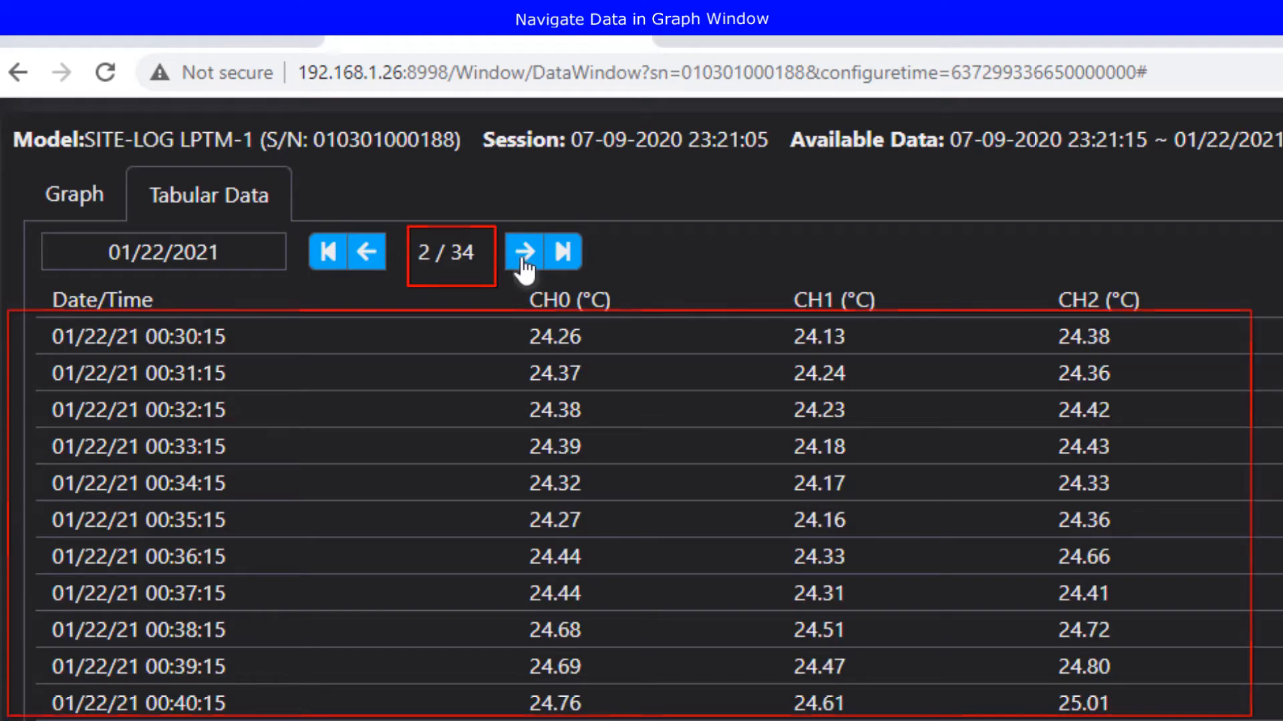
left_click(525, 262)
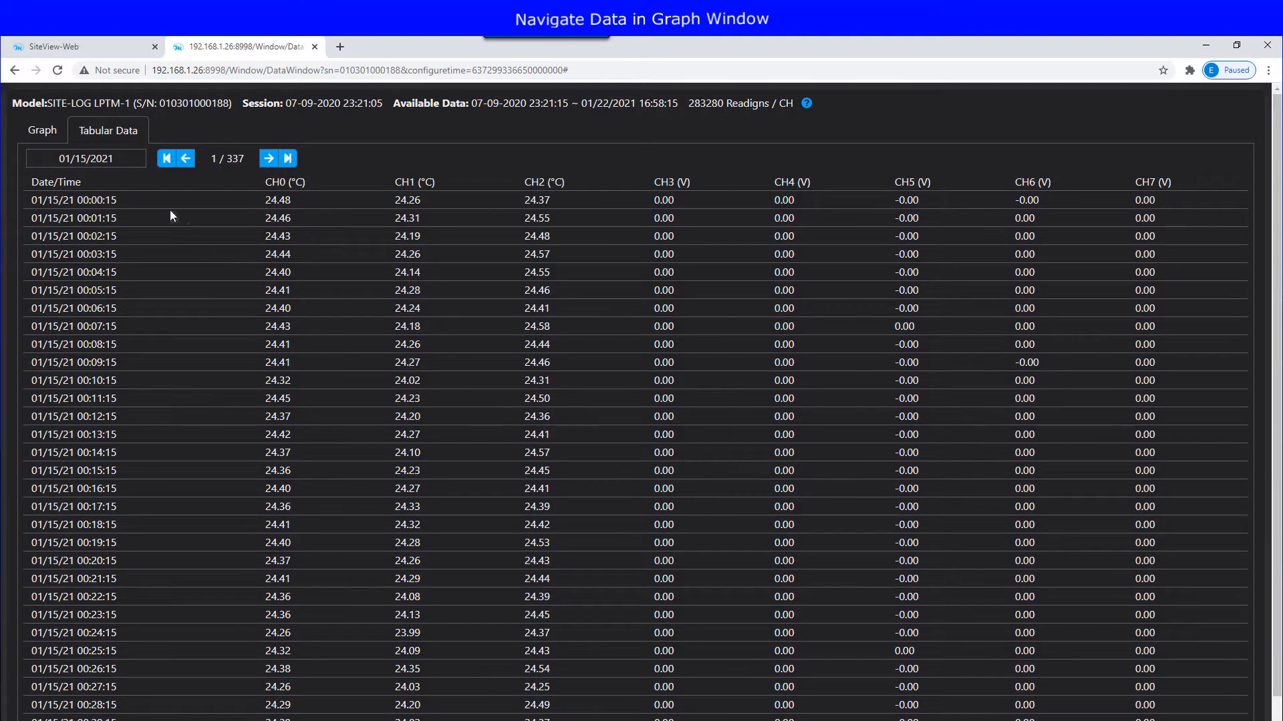
left_click(105, 160)
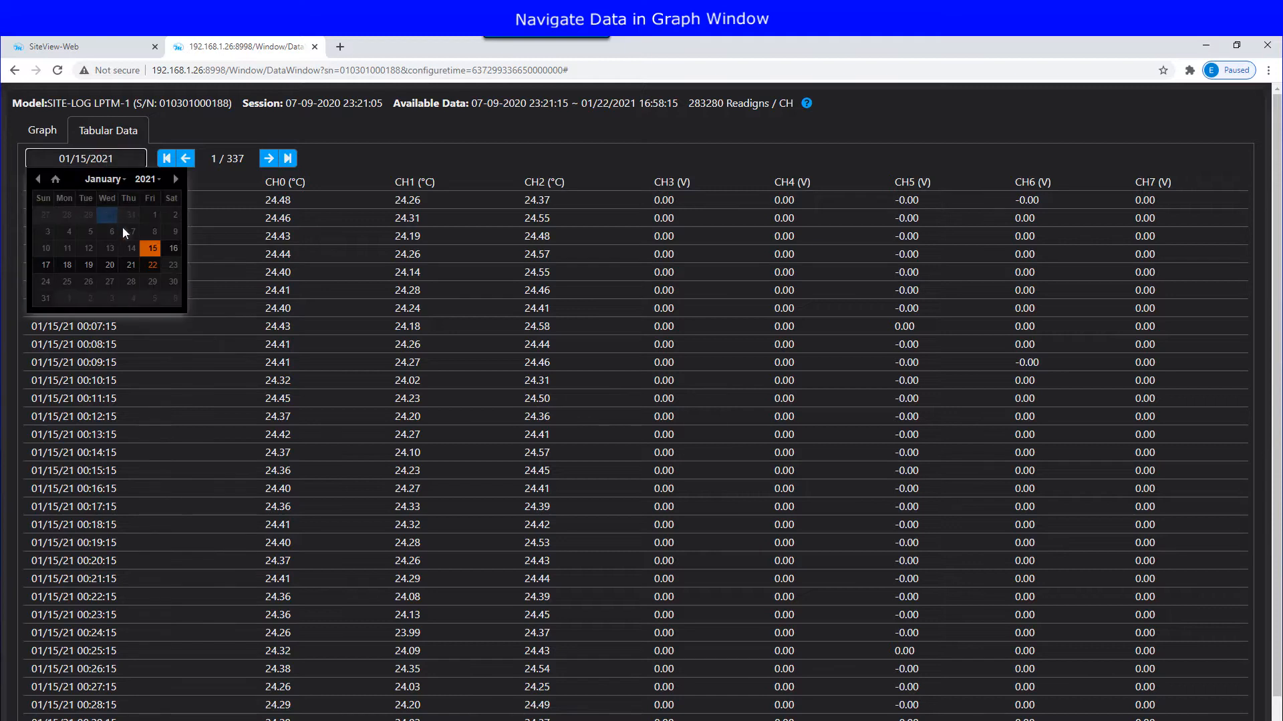
left_click(88, 266)
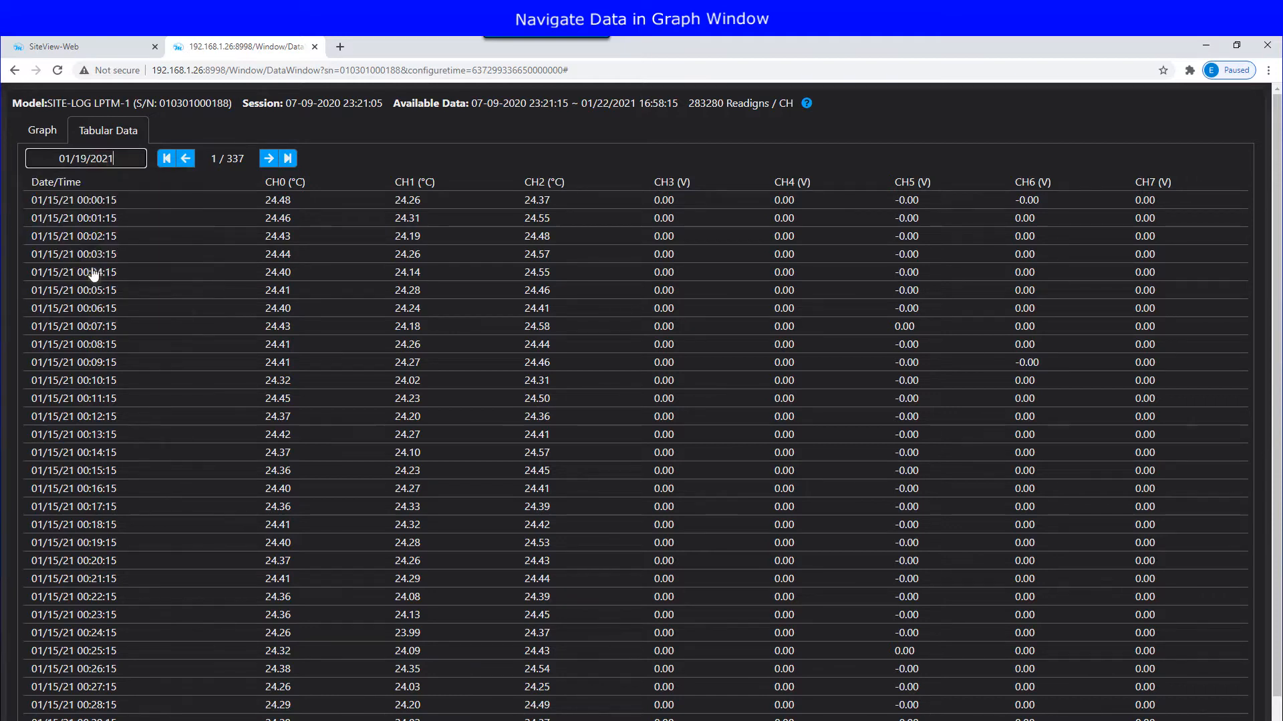
left_click(43, 132)
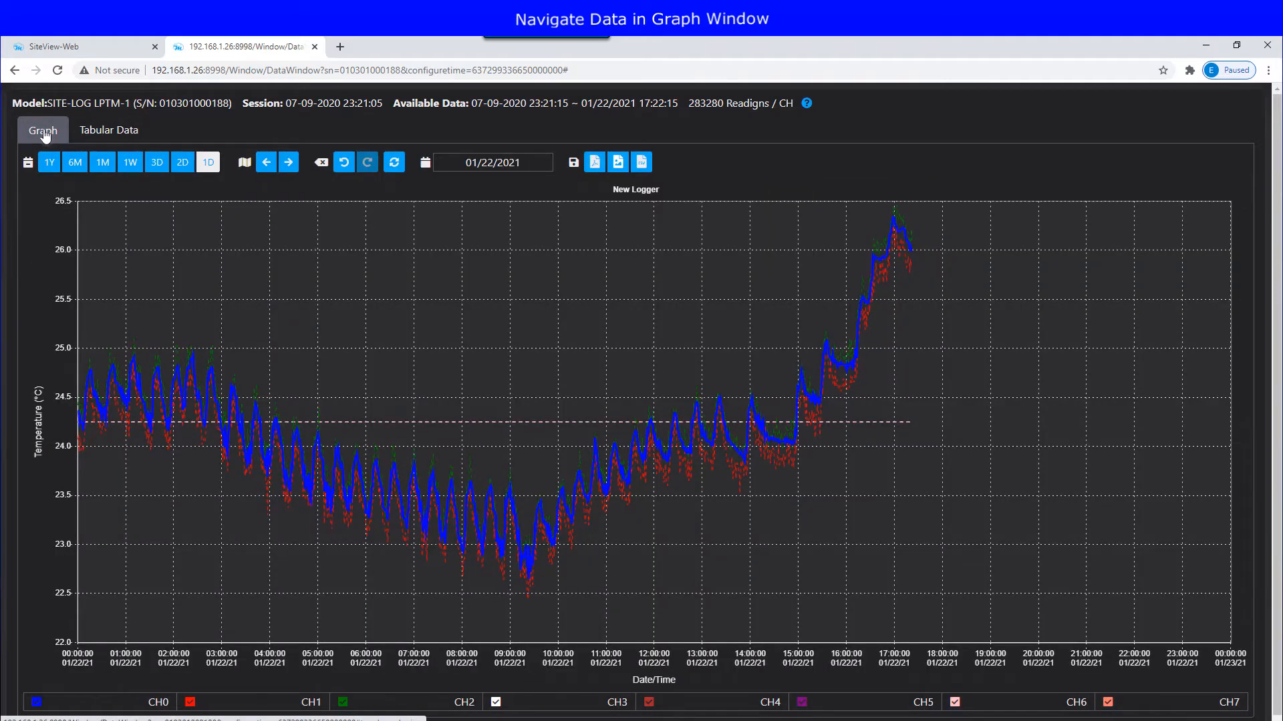
Step: Widen the graph through 2D, 3D, 1W and 1M, start it on 12/01/2020, and zoom from 12/09/2020
left_click(182, 164)
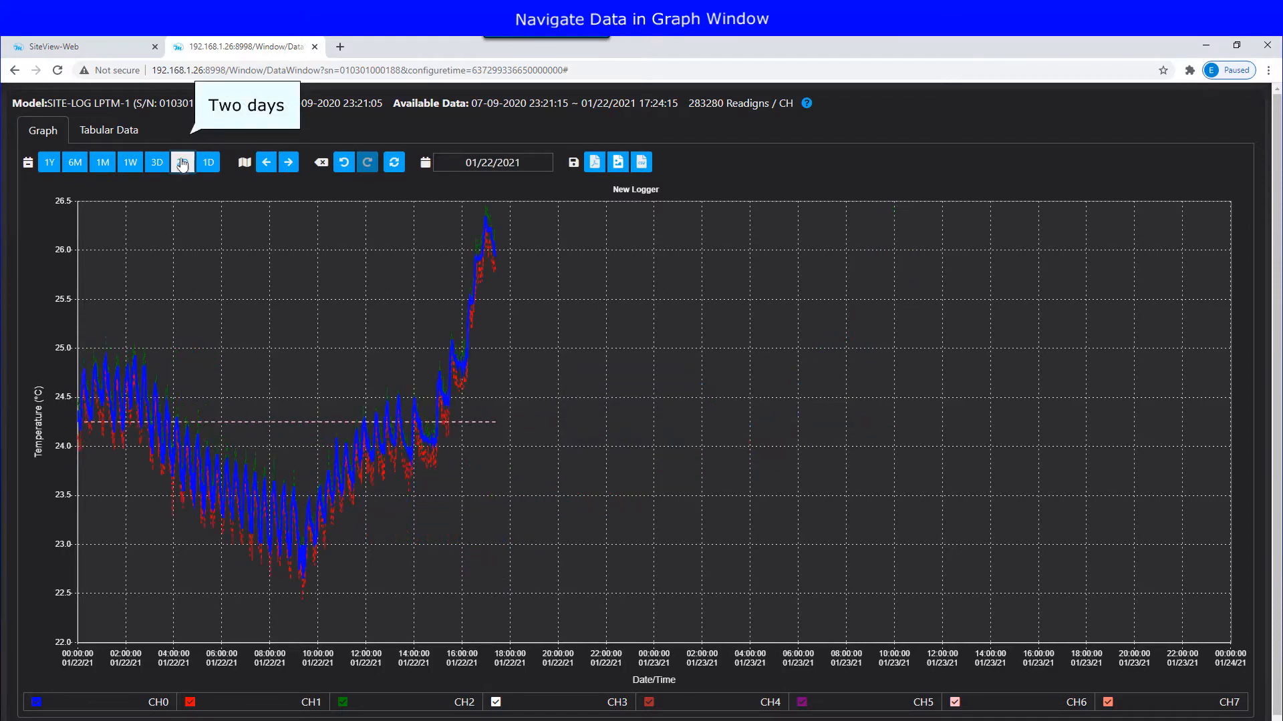
left_click(158, 165)
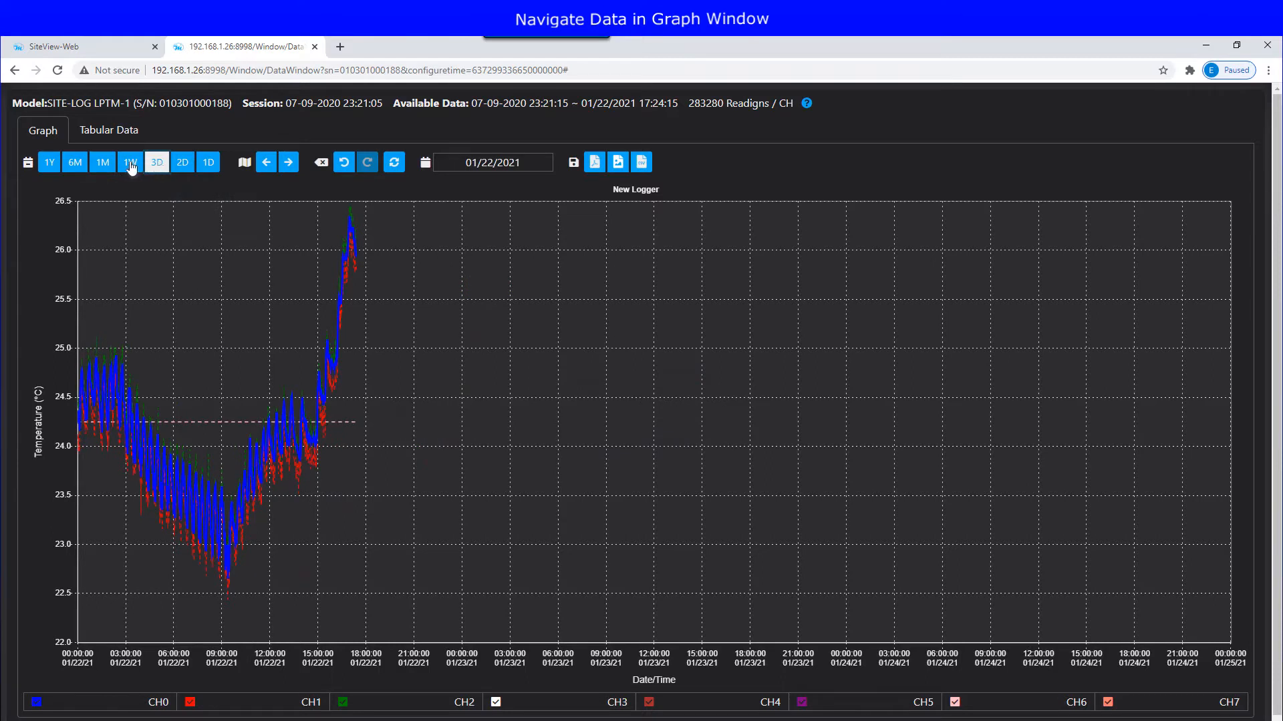
left_click(131, 167)
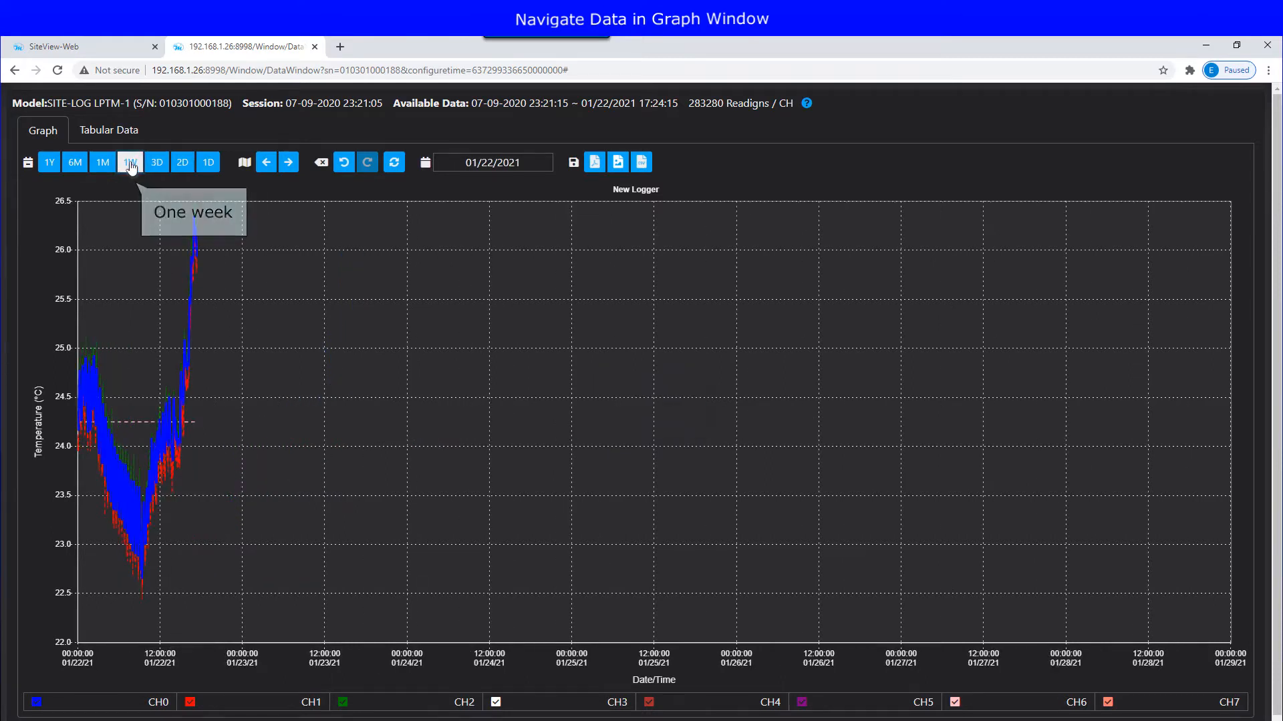
left_click(104, 166)
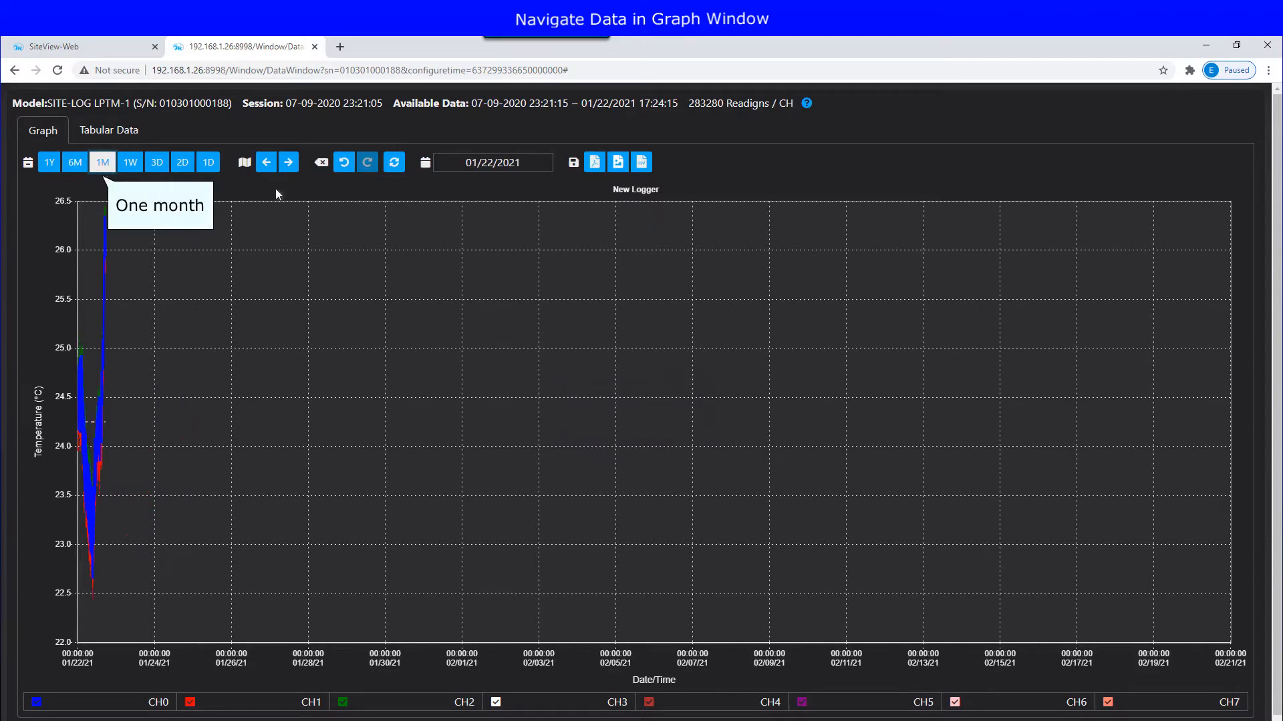
left_click(487, 163)
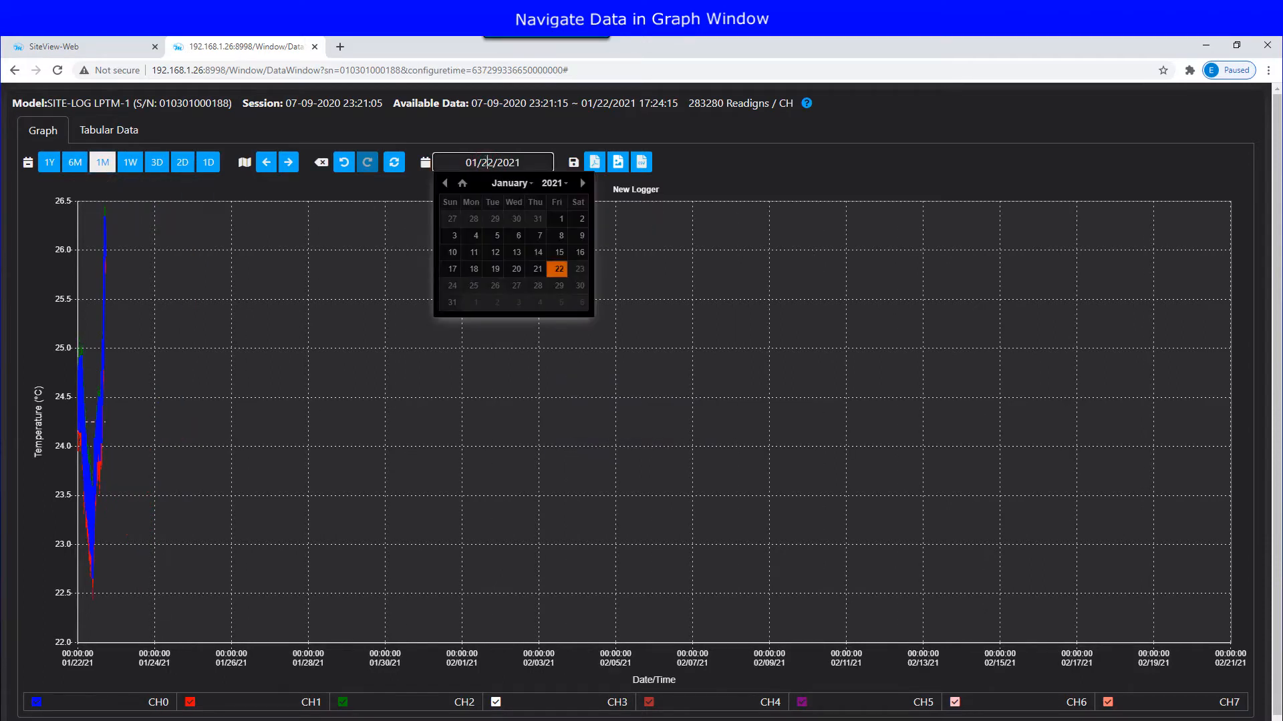
left_click(446, 183)
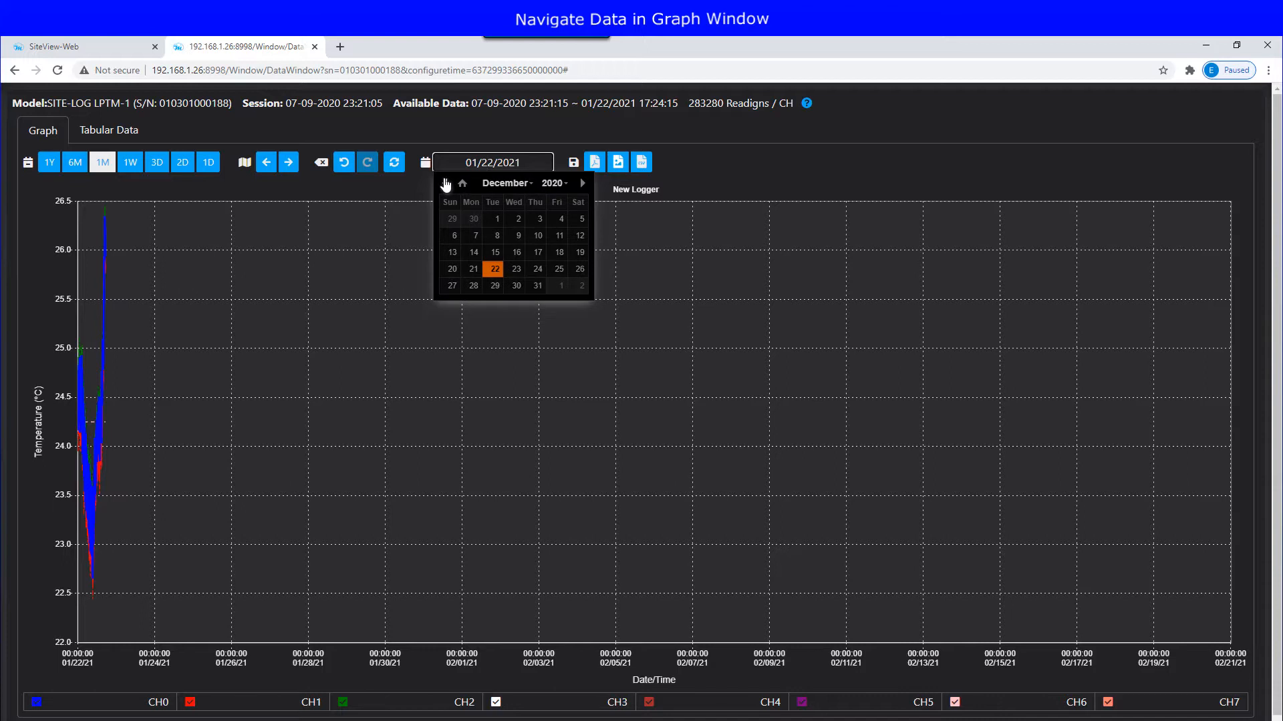
left_click(495, 219)
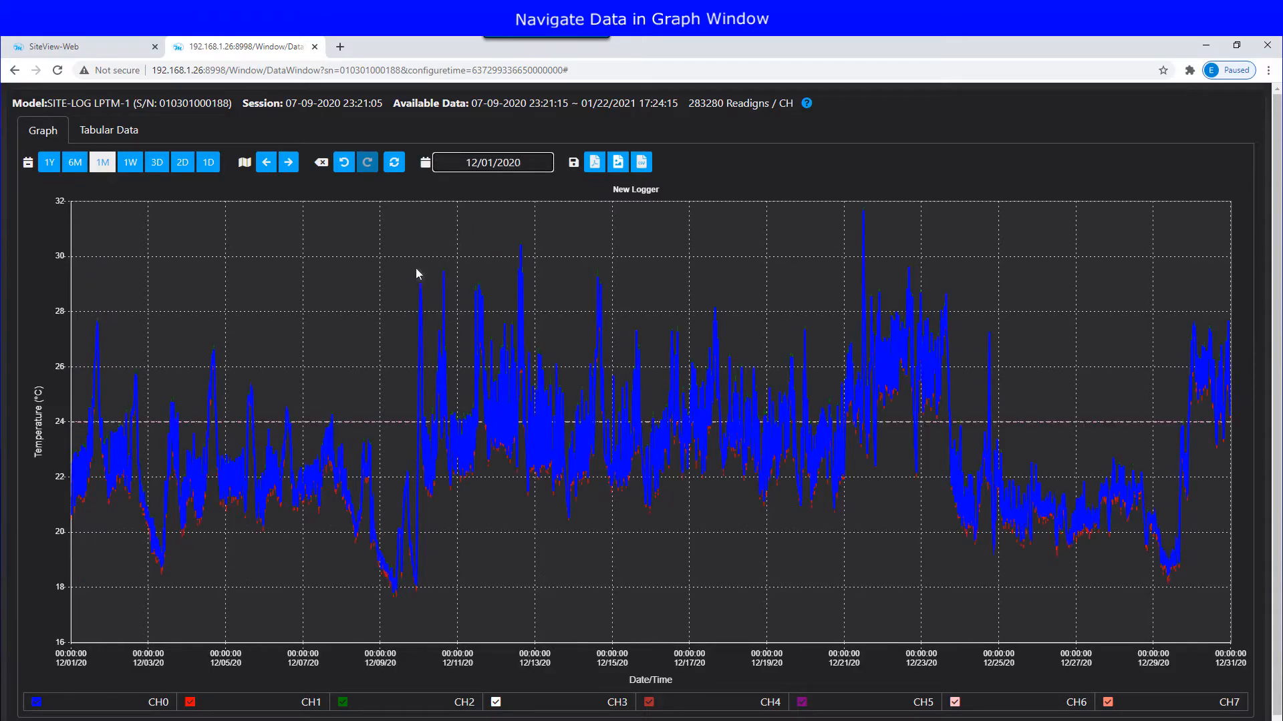
left_click_drag(383, 277, 541, 334)
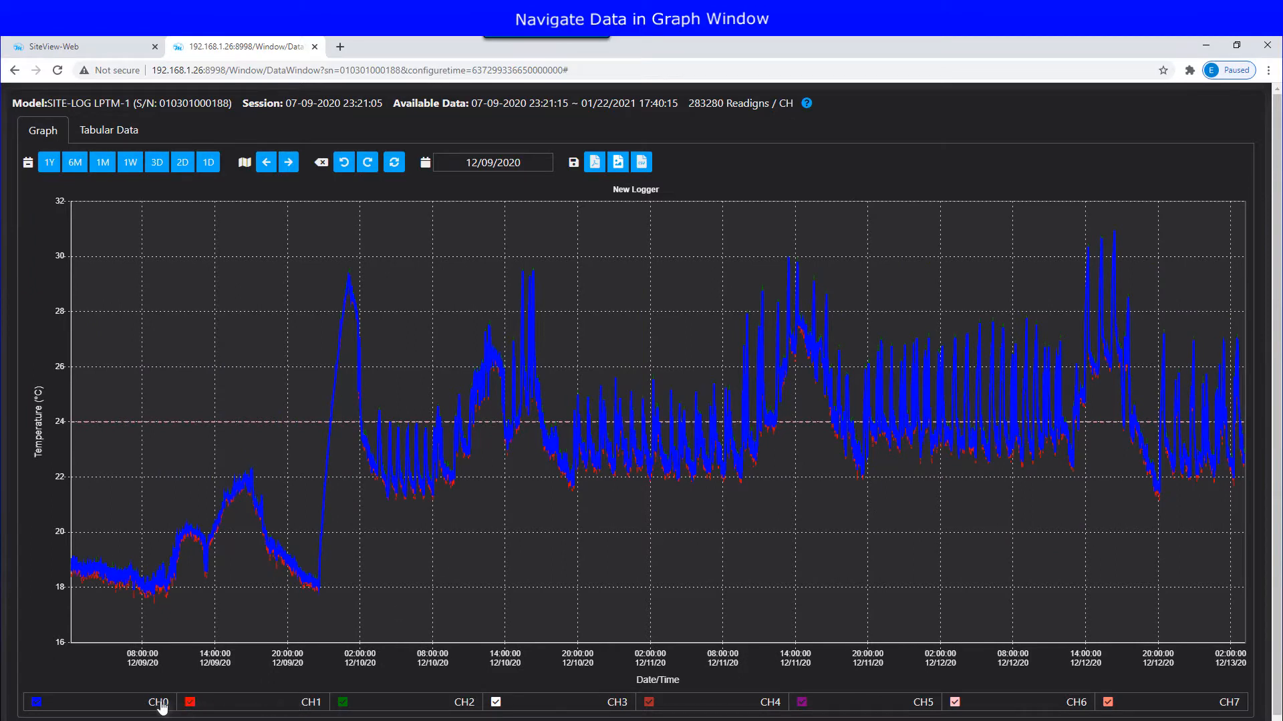
Step: Switch between the CH1, CH2 and CH3 axes via the legend, then hide the CH1 trace
left_click(317, 704)
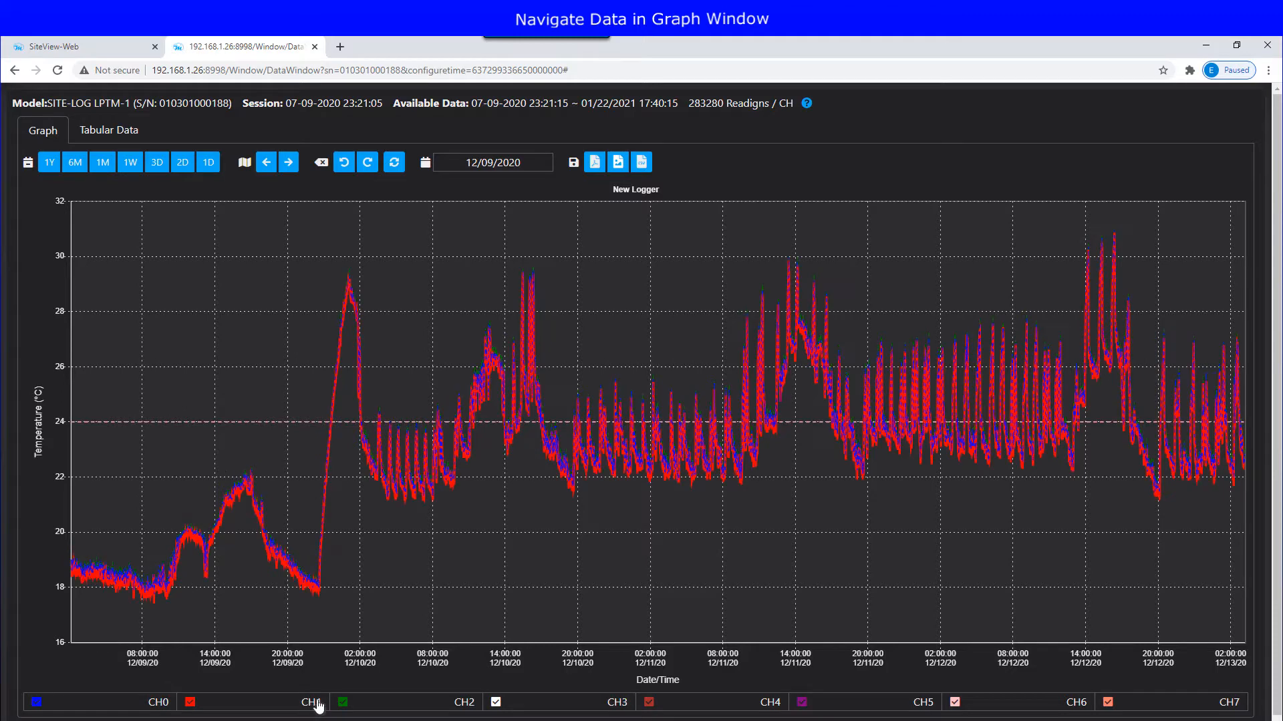
left_click(467, 706)
left_click(620, 705)
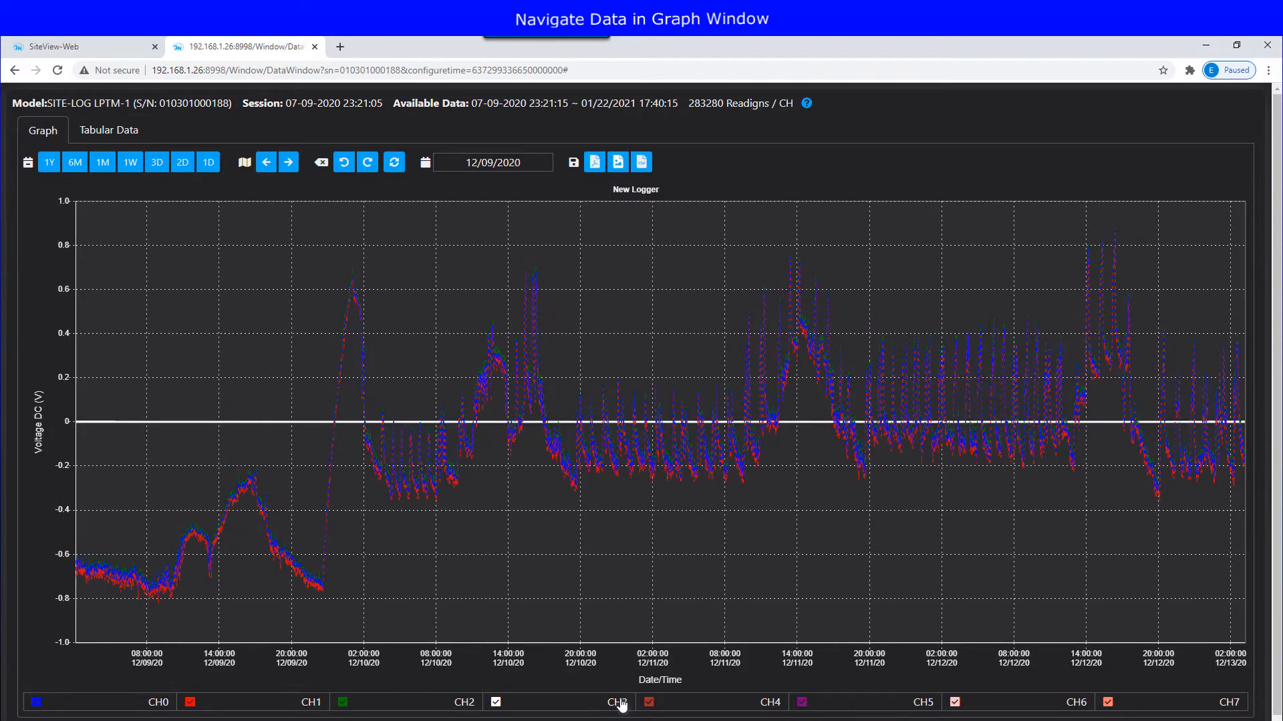
left_click(311, 704)
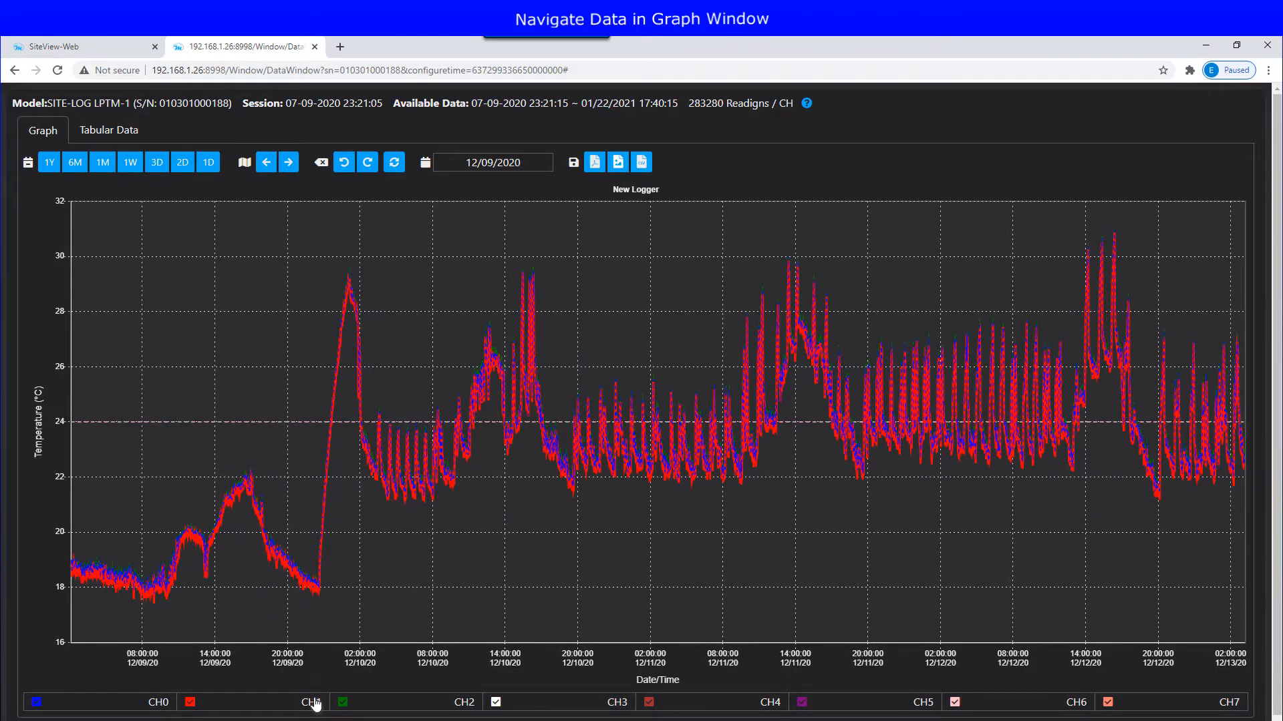
left_click(190, 704)
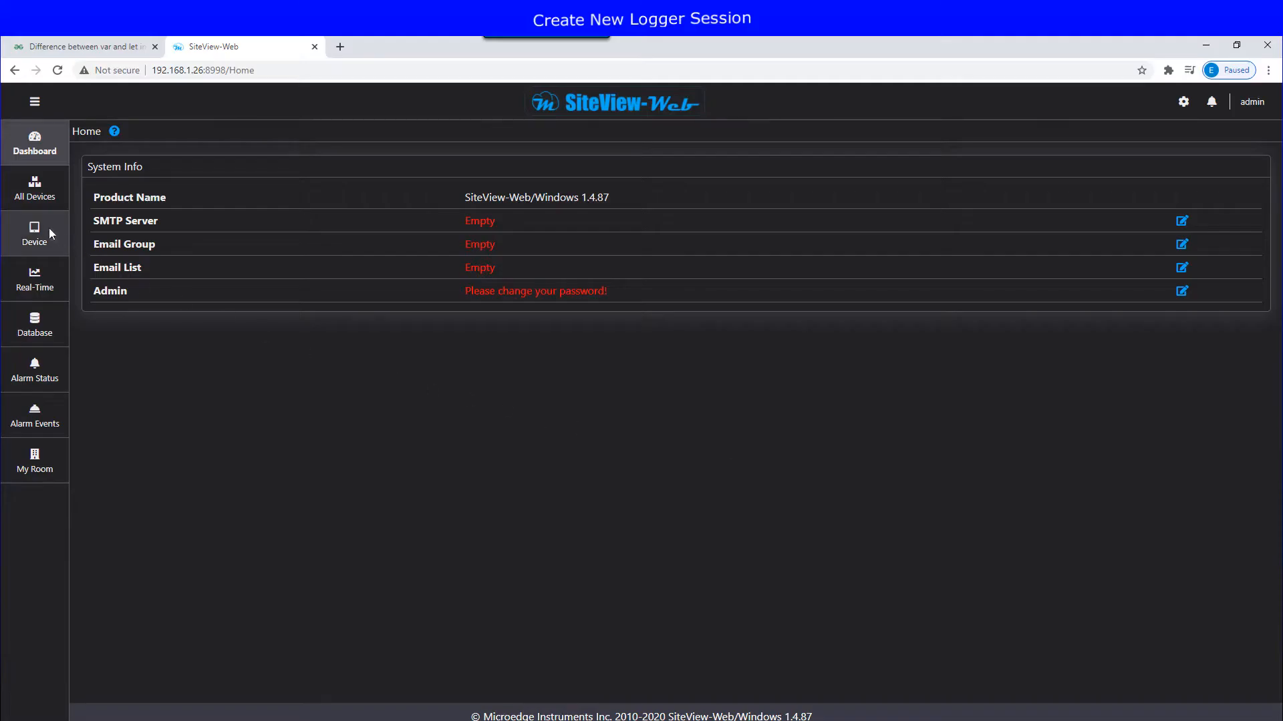
Step: Open the LPTM-1 logger's configuration settings from the Device list
left_click(50, 233)
left_click(152, 234)
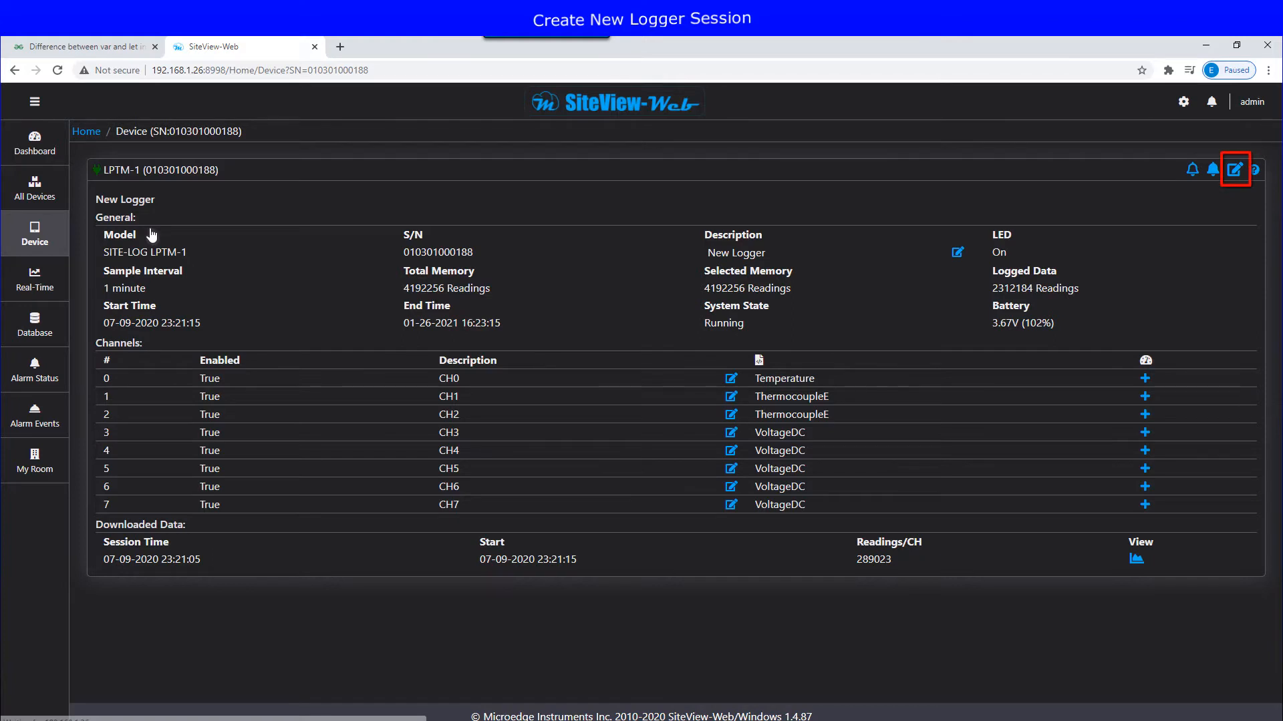
left_click(1234, 168)
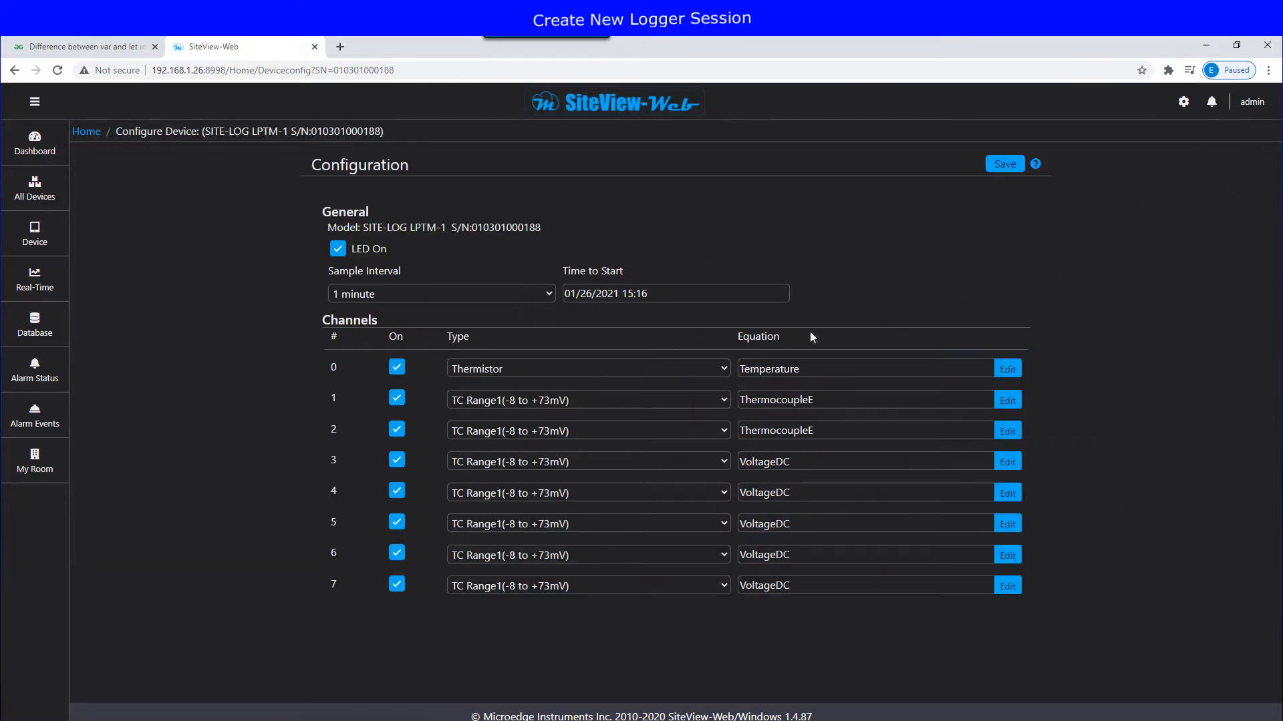
Step: Switch off channels 1, 3 and 5, leaving channel 1's sensor type unchanged
left_click(724, 400)
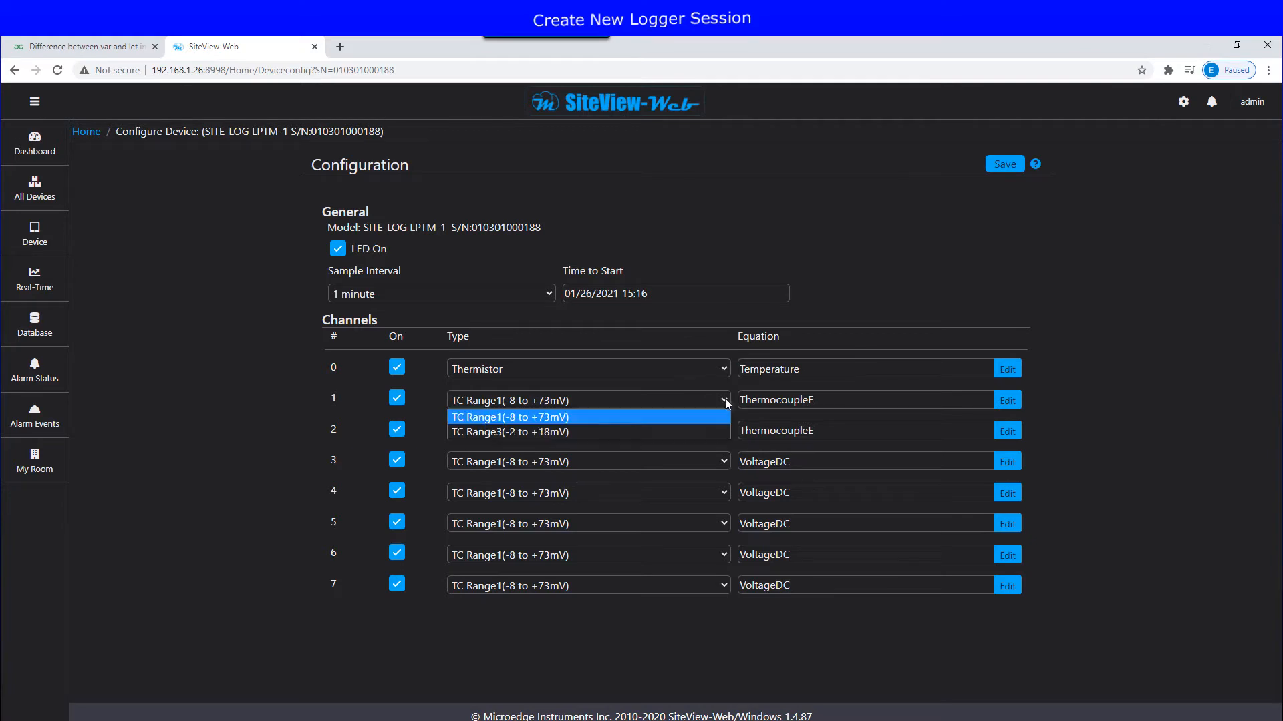
left_click(726, 401)
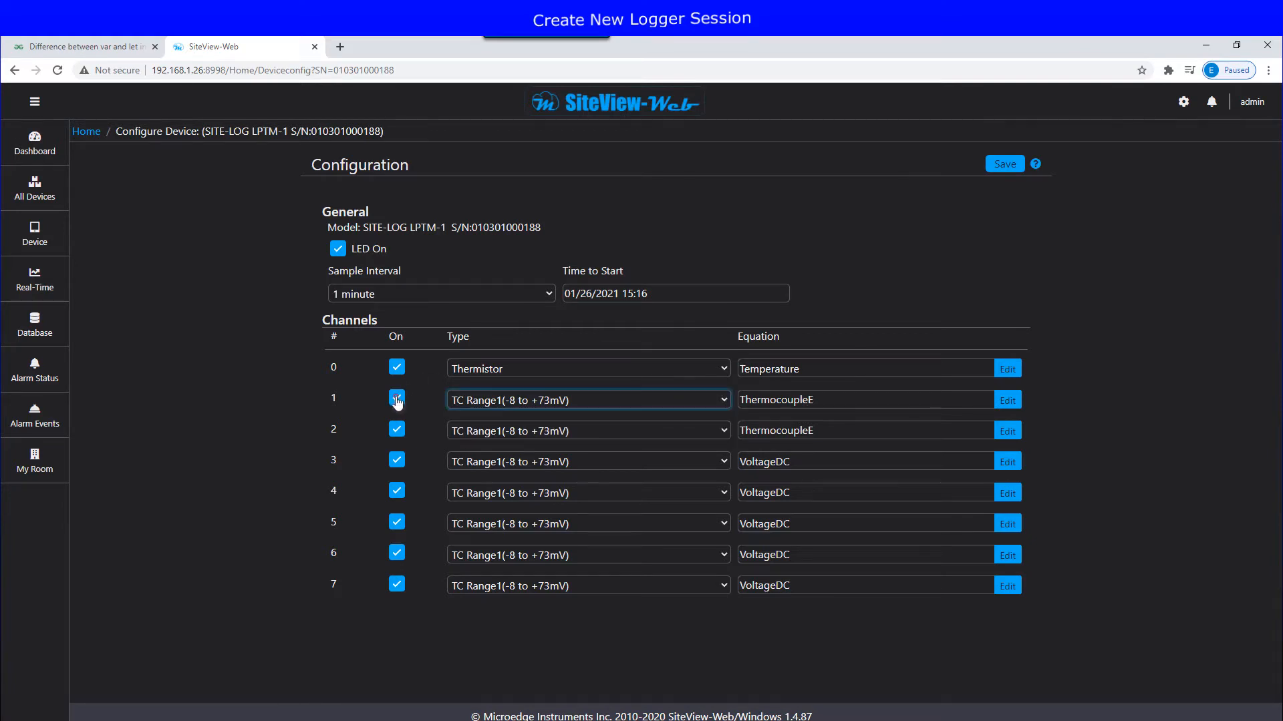
left_click(397, 399)
left_click(396, 463)
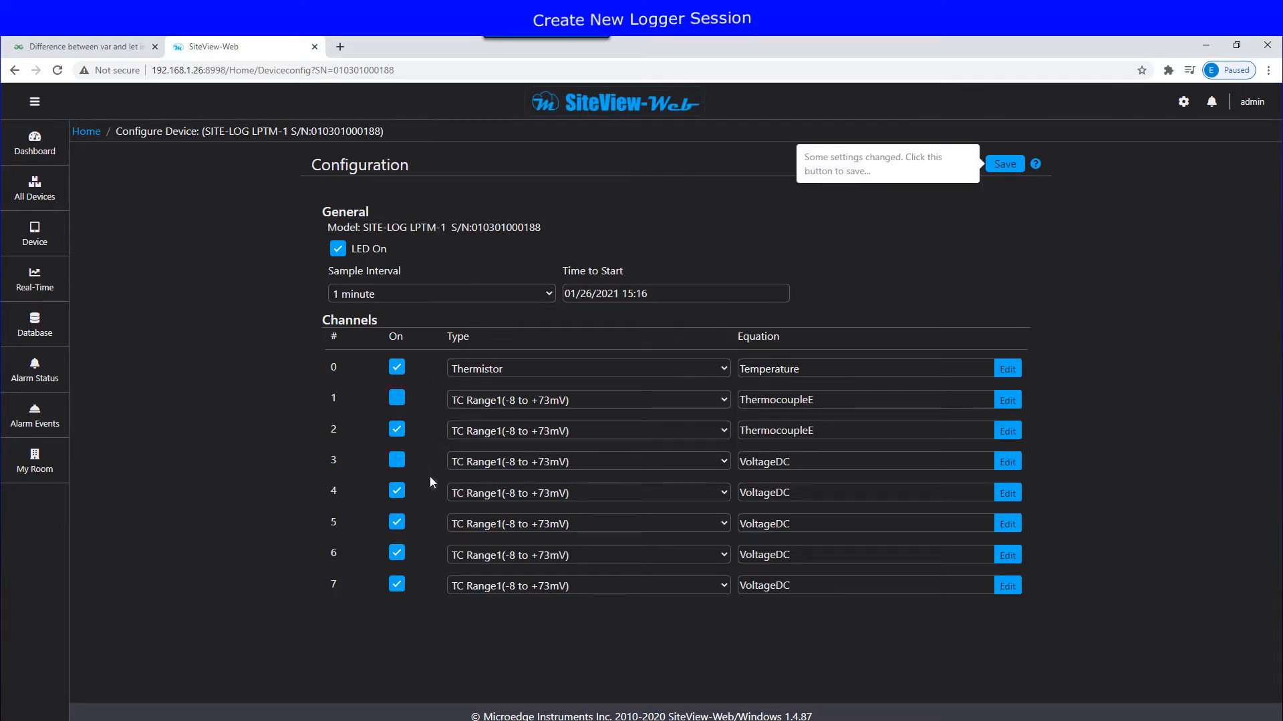
left_click(396, 524)
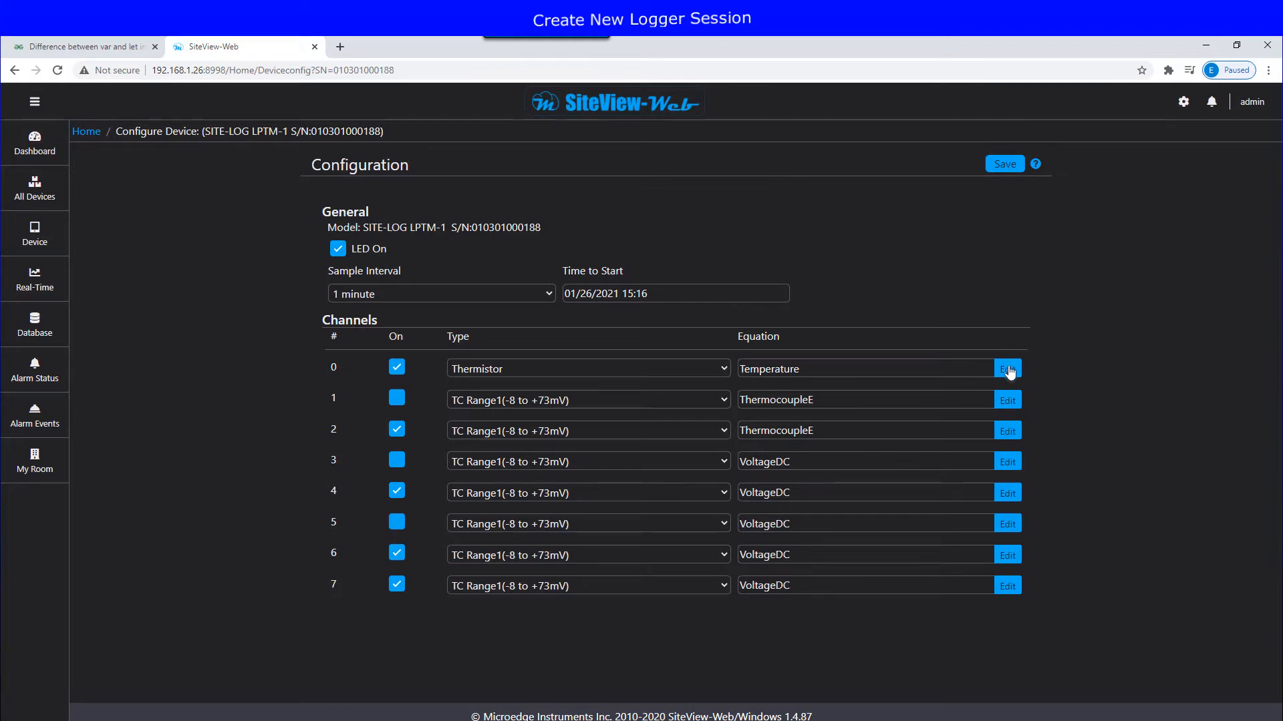
Step: Review channel 0's equation options, keeping Temperature unchanged
left_click(1008, 369)
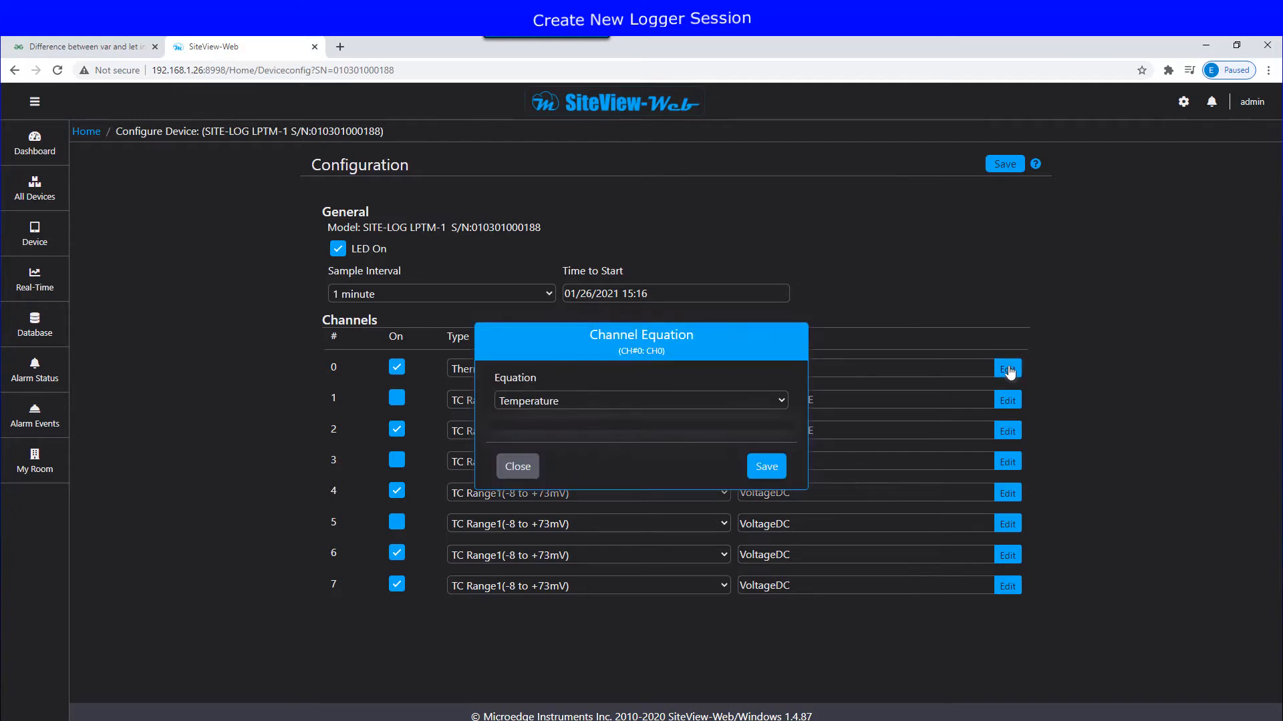
left_click(781, 400)
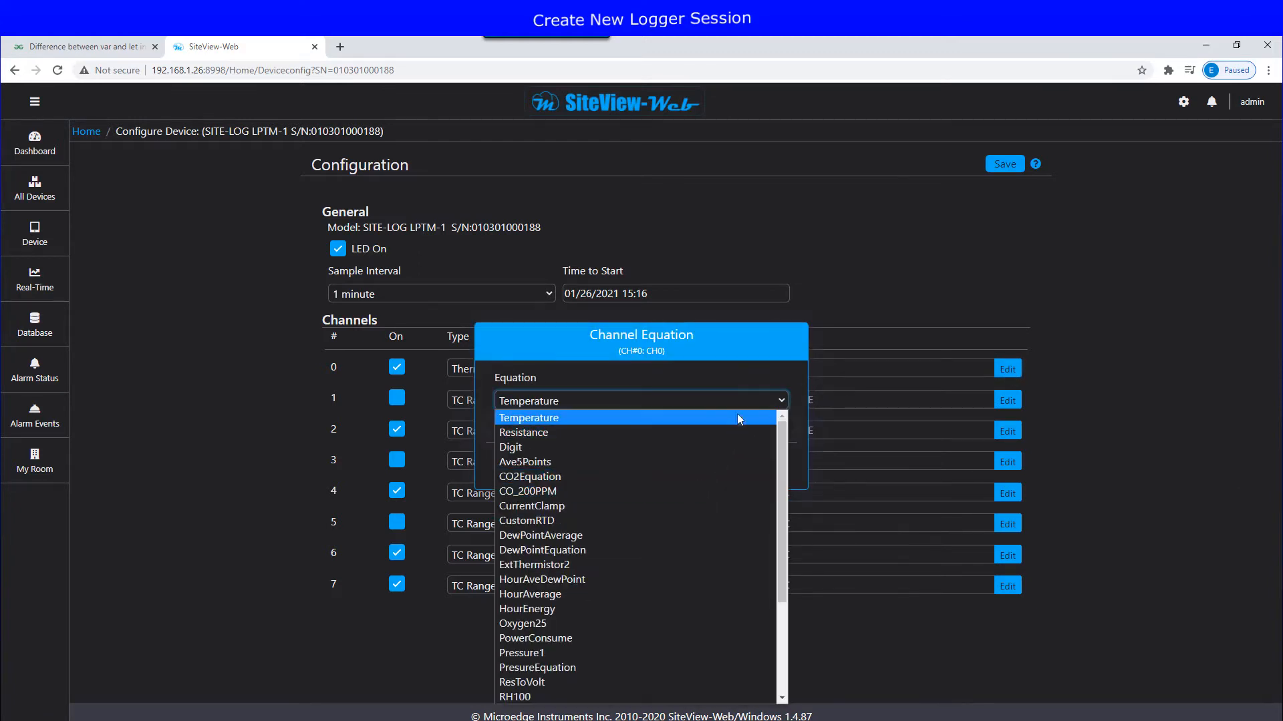
left_click(769, 346)
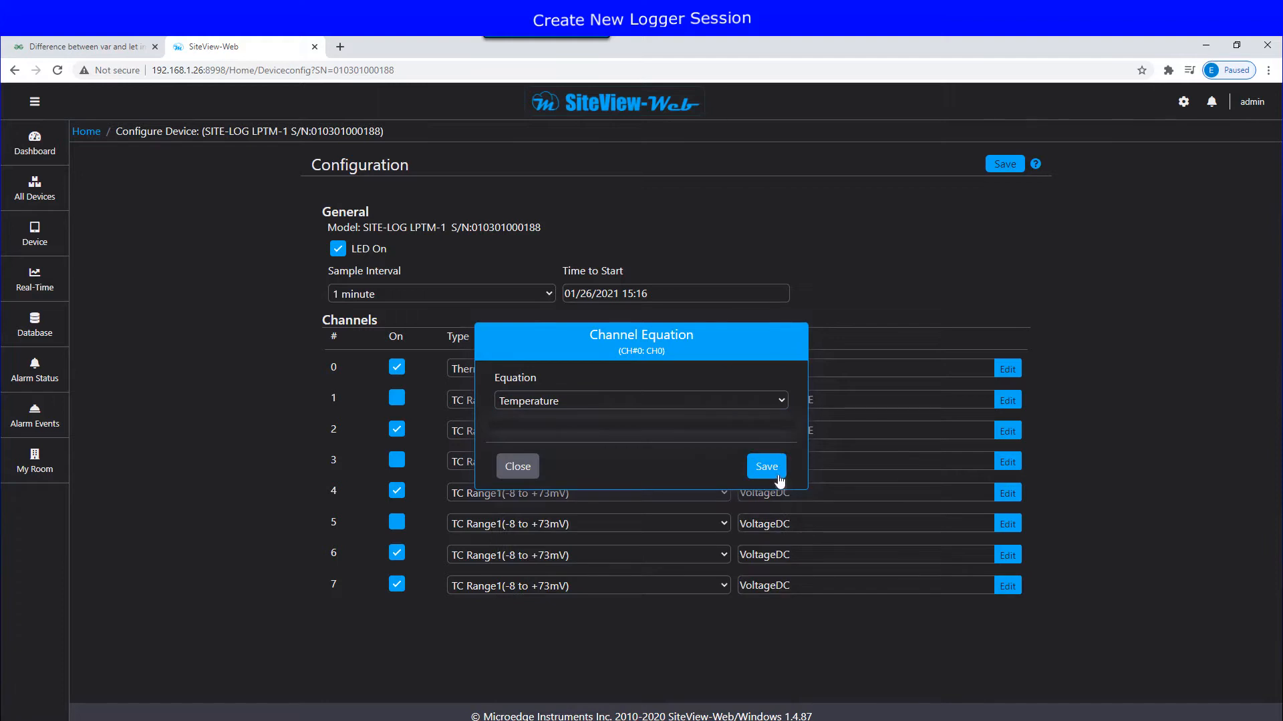
left_click(521, 465)
Step: Check the start-time calendar and sample interval list, leaving the interval at 1 minute
left_click(666, 297)
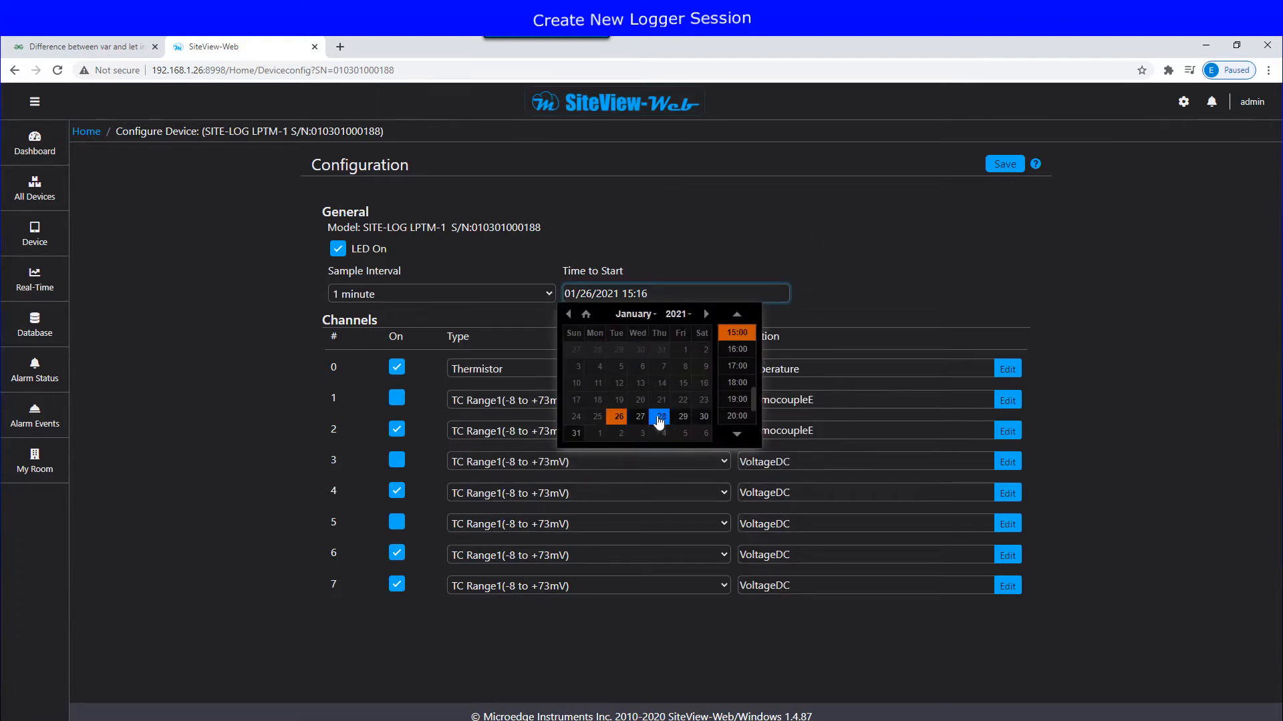
left_click(700, 252)
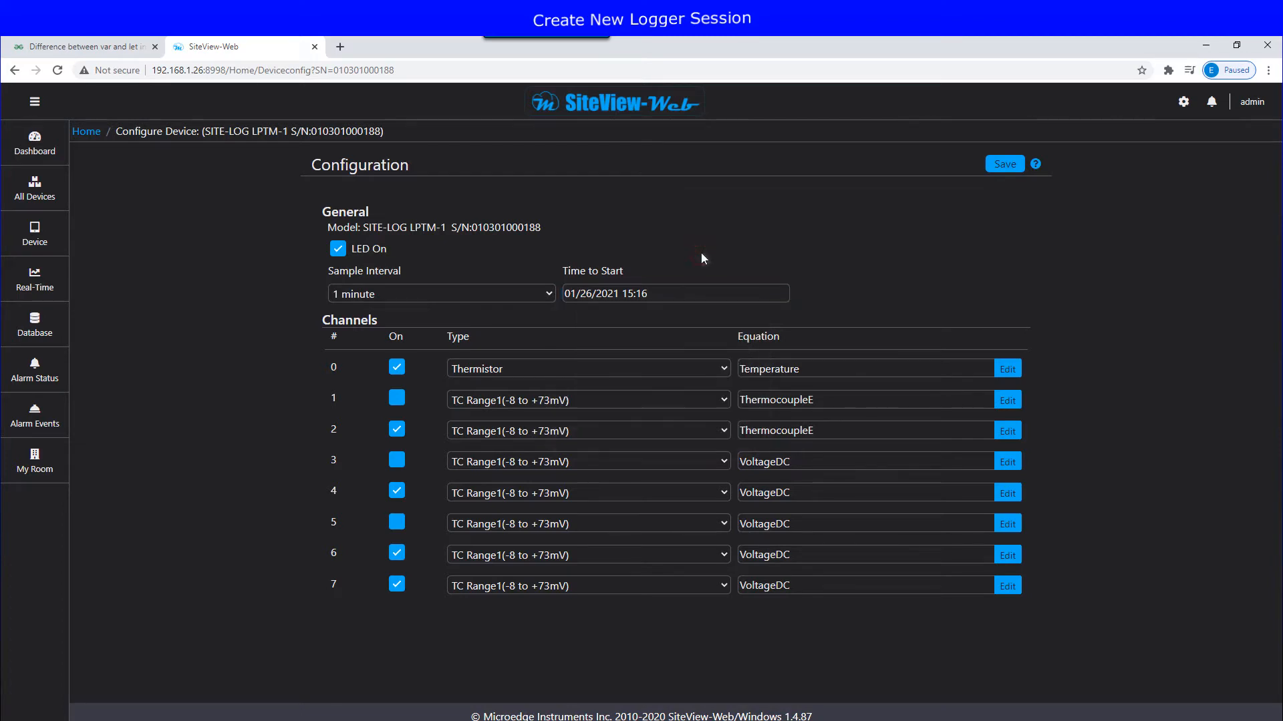
left_click(527, 294)
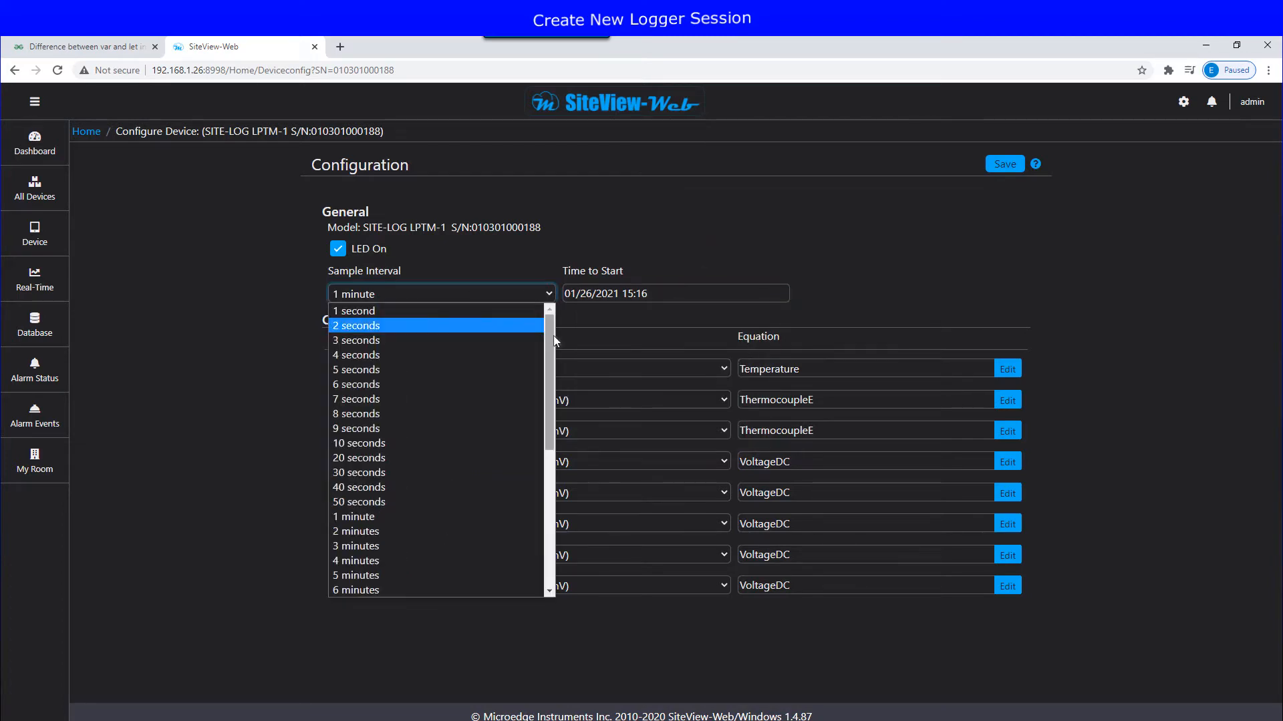
mouse_move(553, 335)
left_mouse_down()
mouse_move(564, 501)
mouse_move(566, 319)
left_mouse_up()
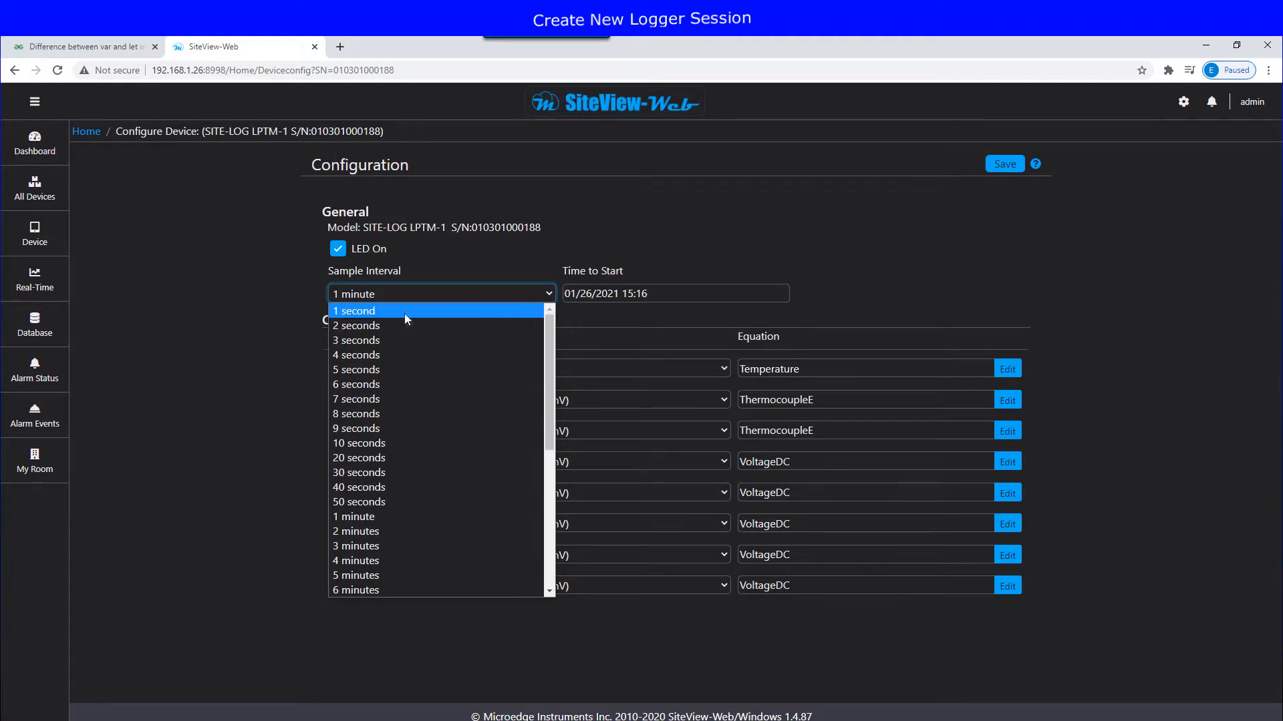
left_click(536, 254)
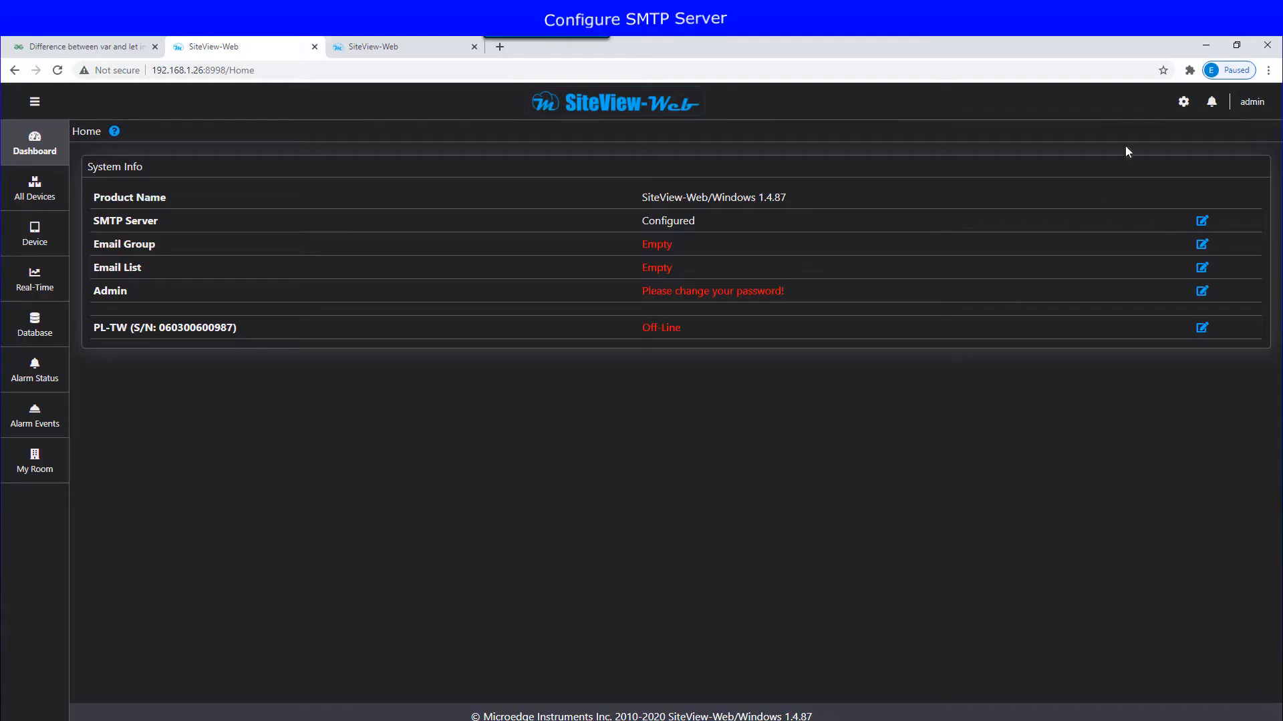
left_click(1183, 102)
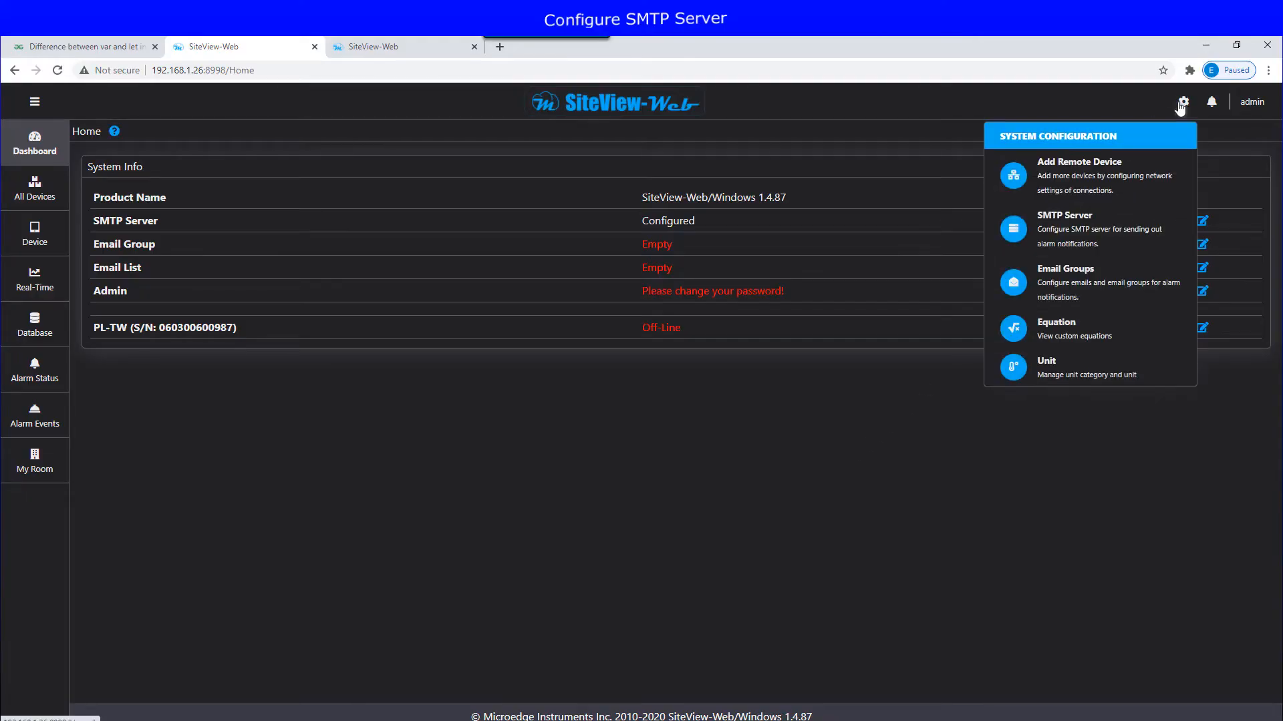
left_click(1108, 225)
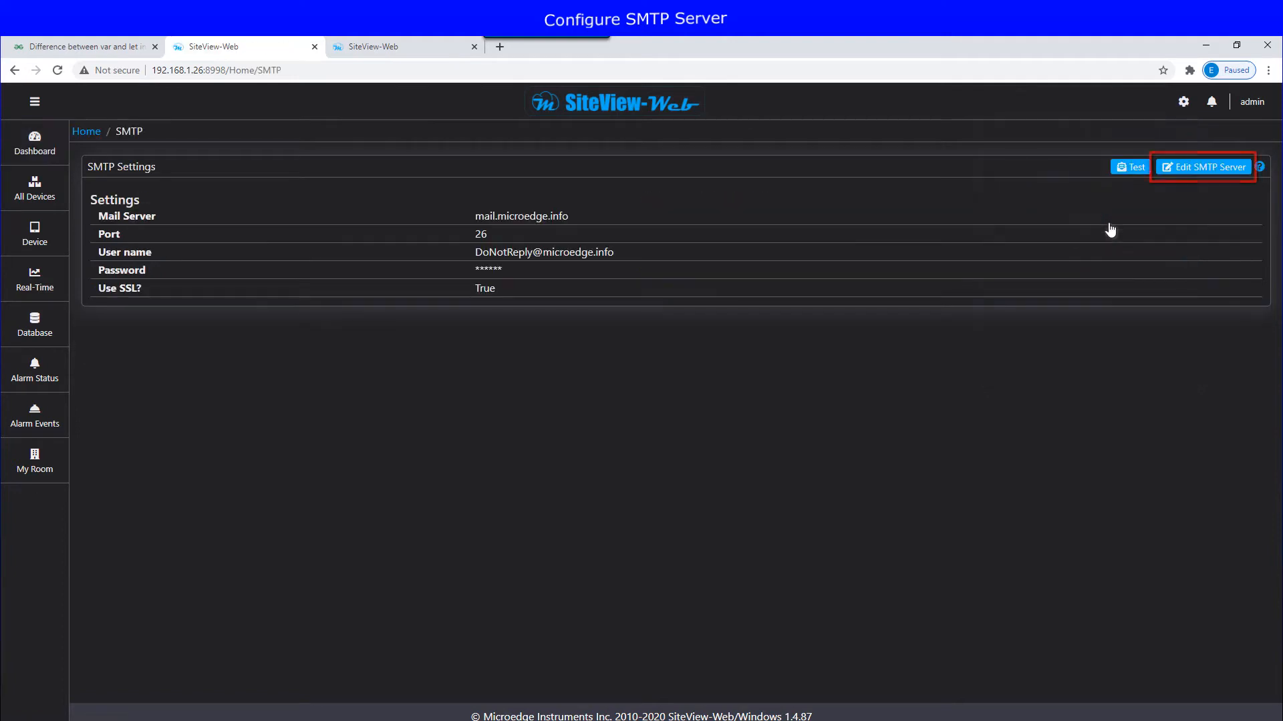
left_click(1206, 171)
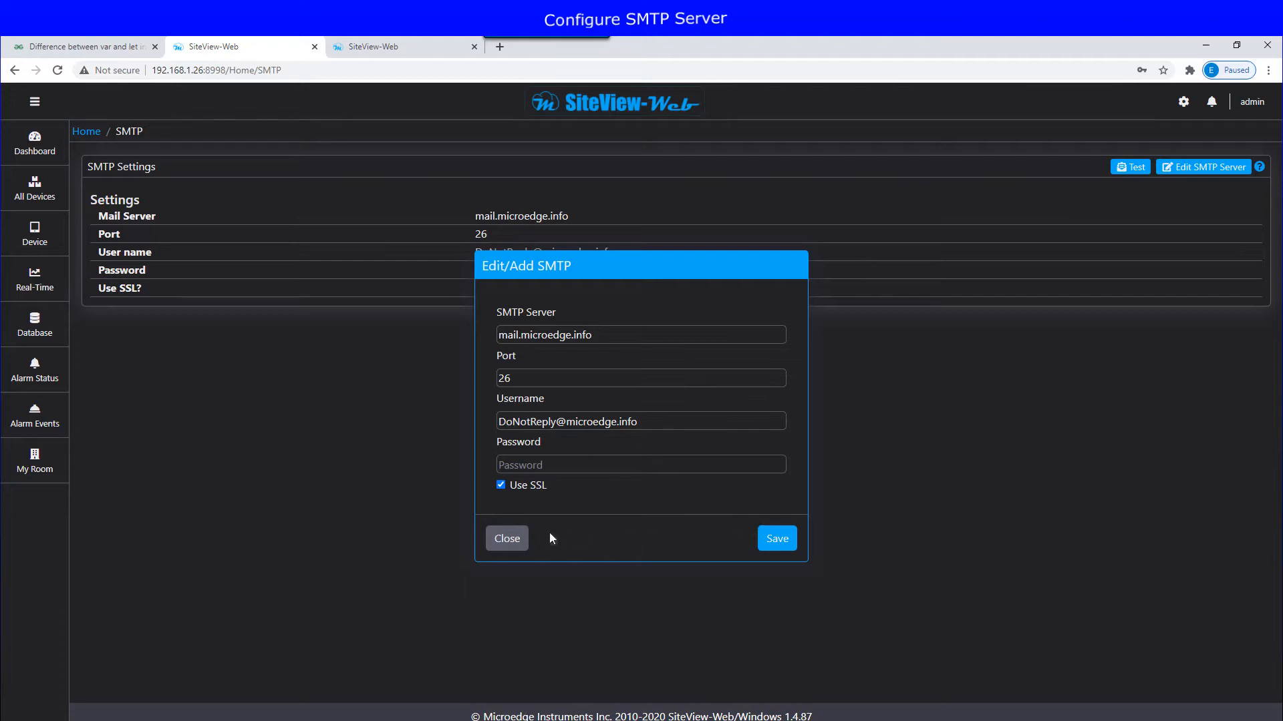
left_click(507, 540)
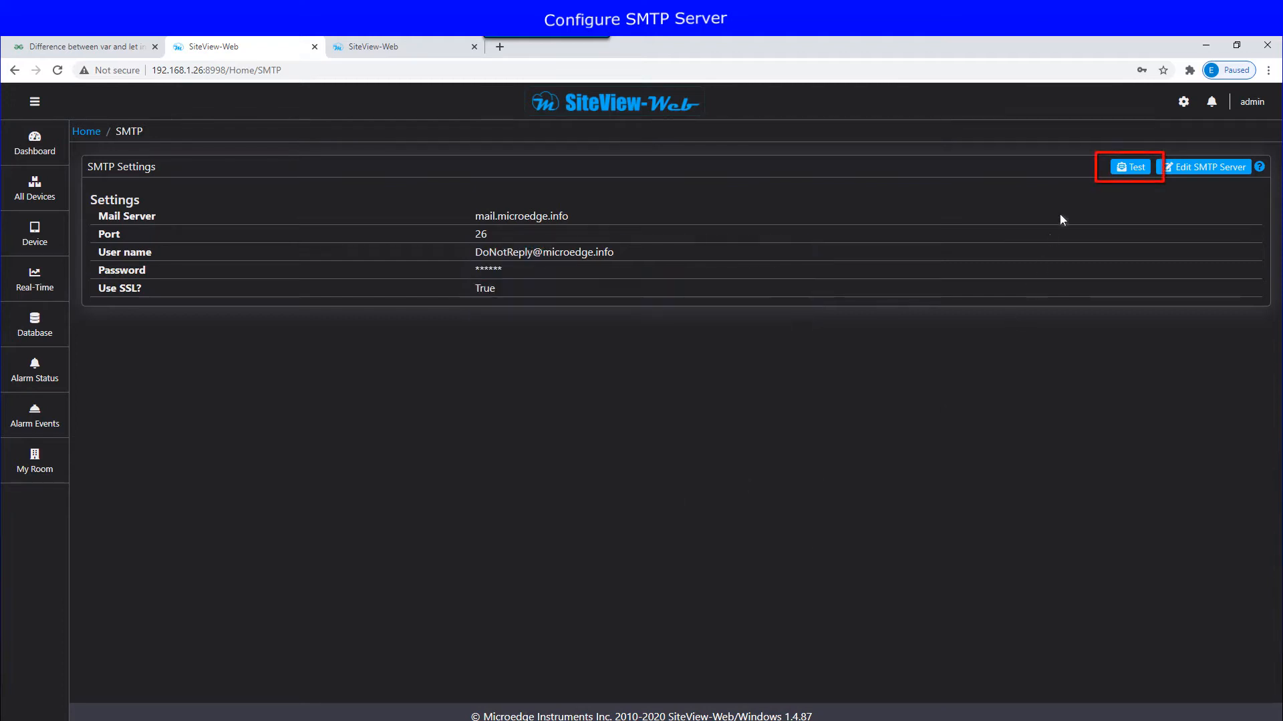
left_click(1120, 172)
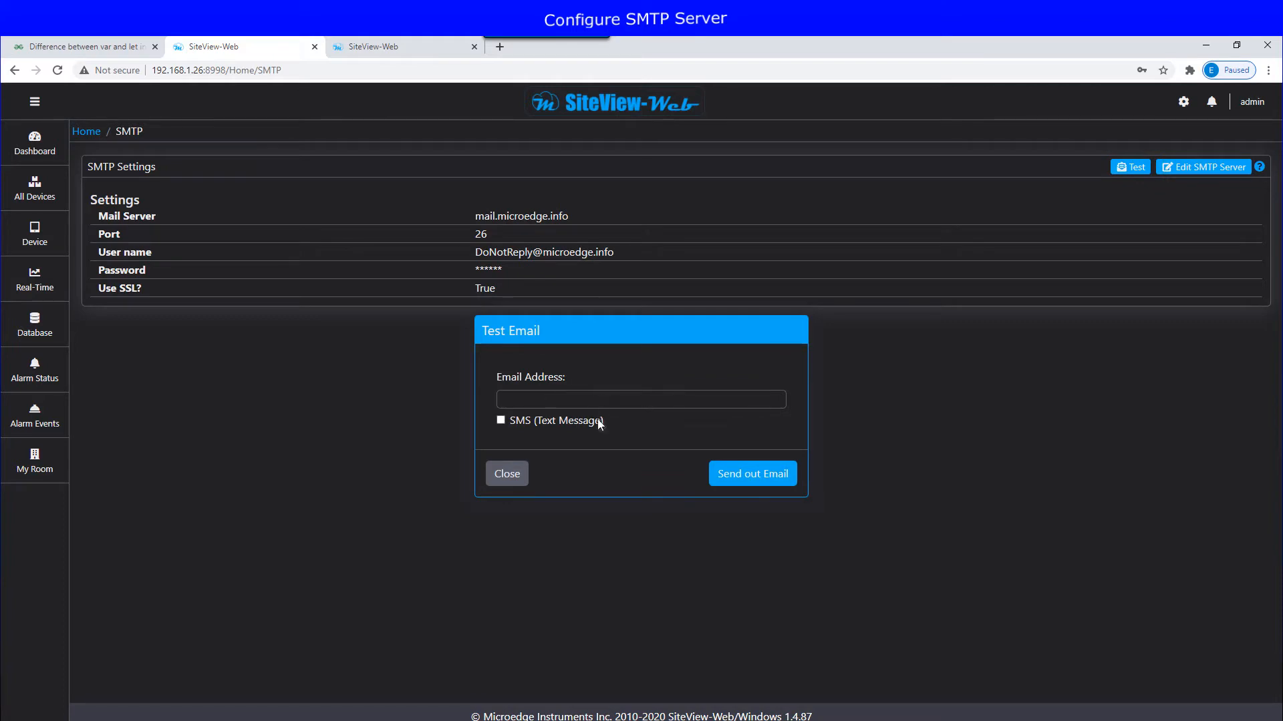
left_click(519, 481)
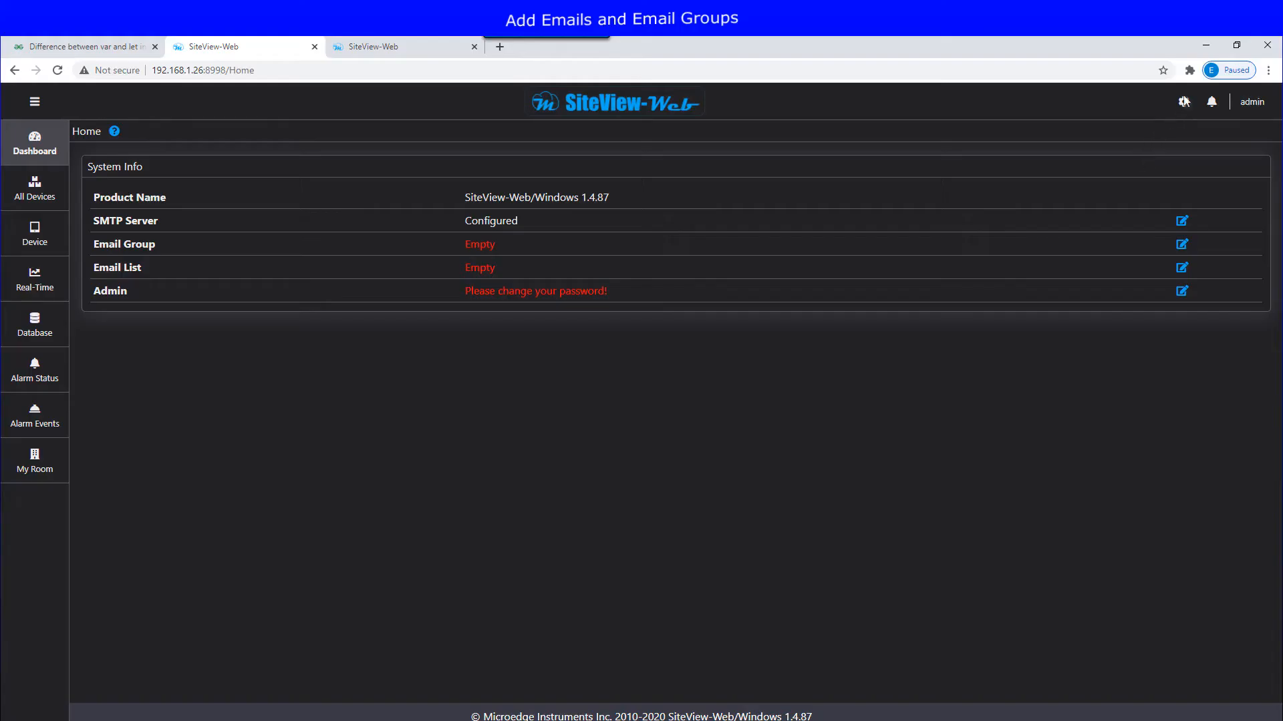
Step: Add the first sample recipient, sample yahoo, to the Email List
left_click(1184, 102)
left_click(1096, 278)
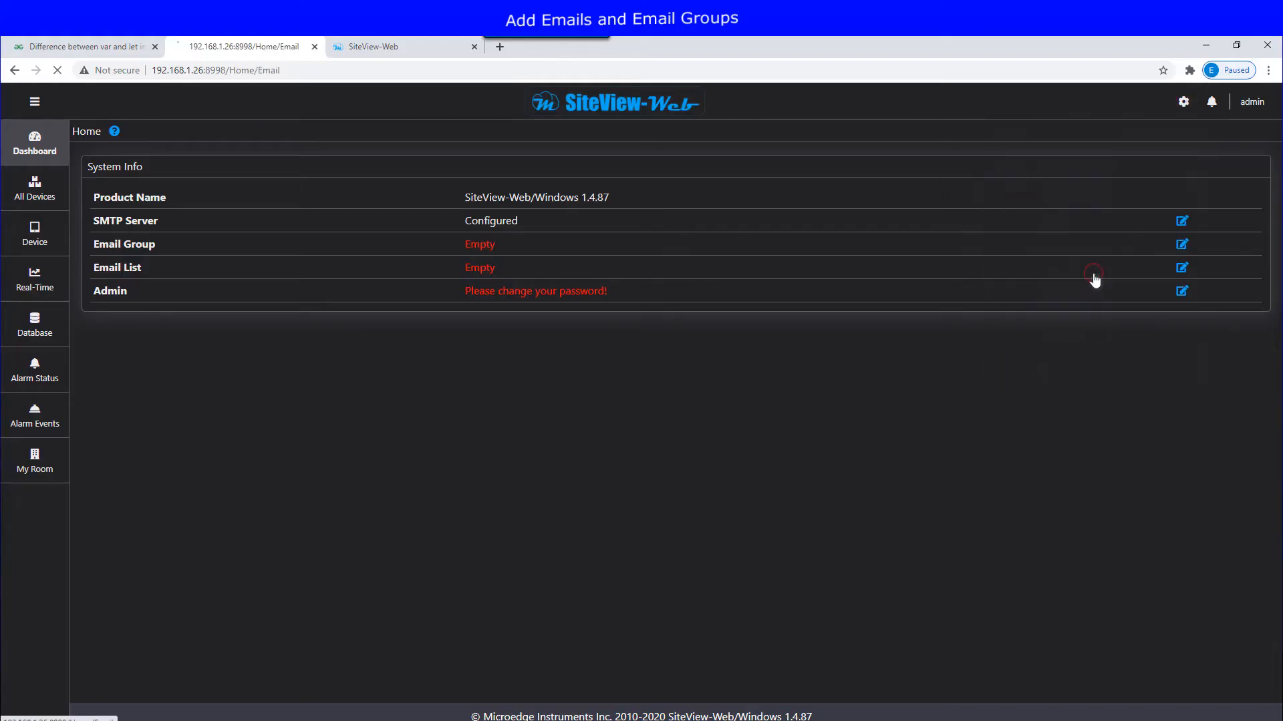
left_click(1230, 221)
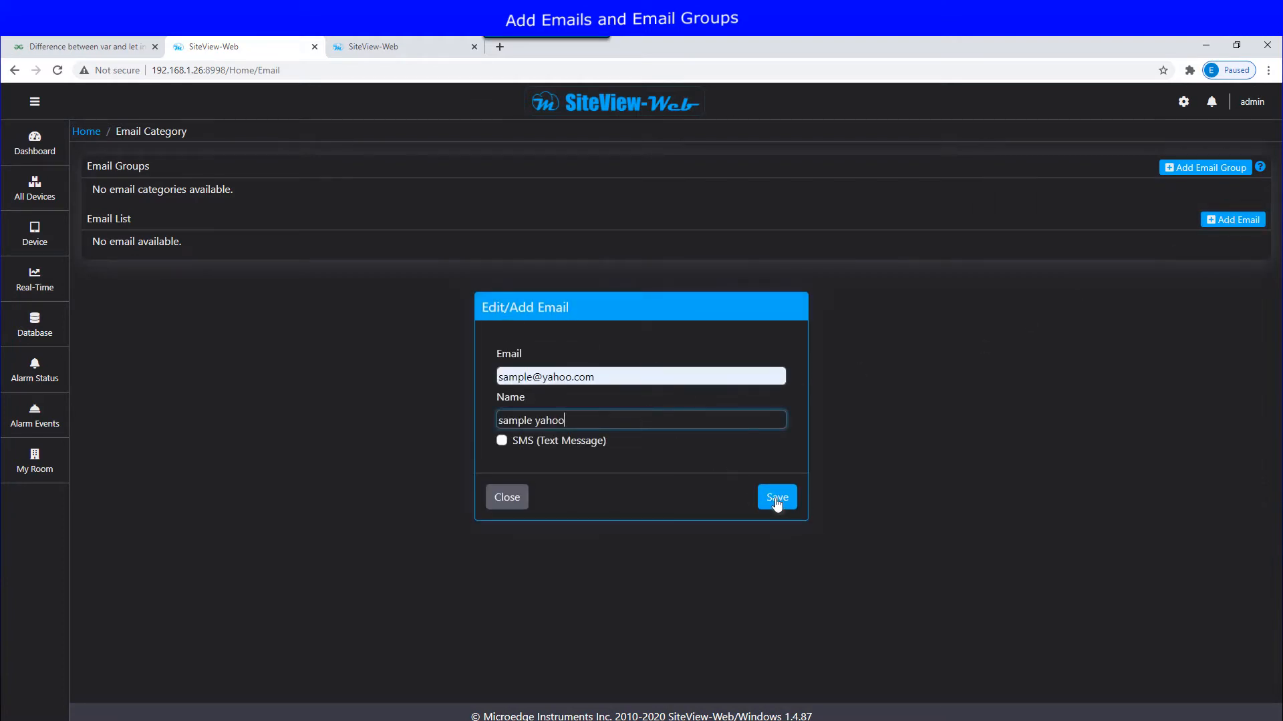
left_click(774, 498)
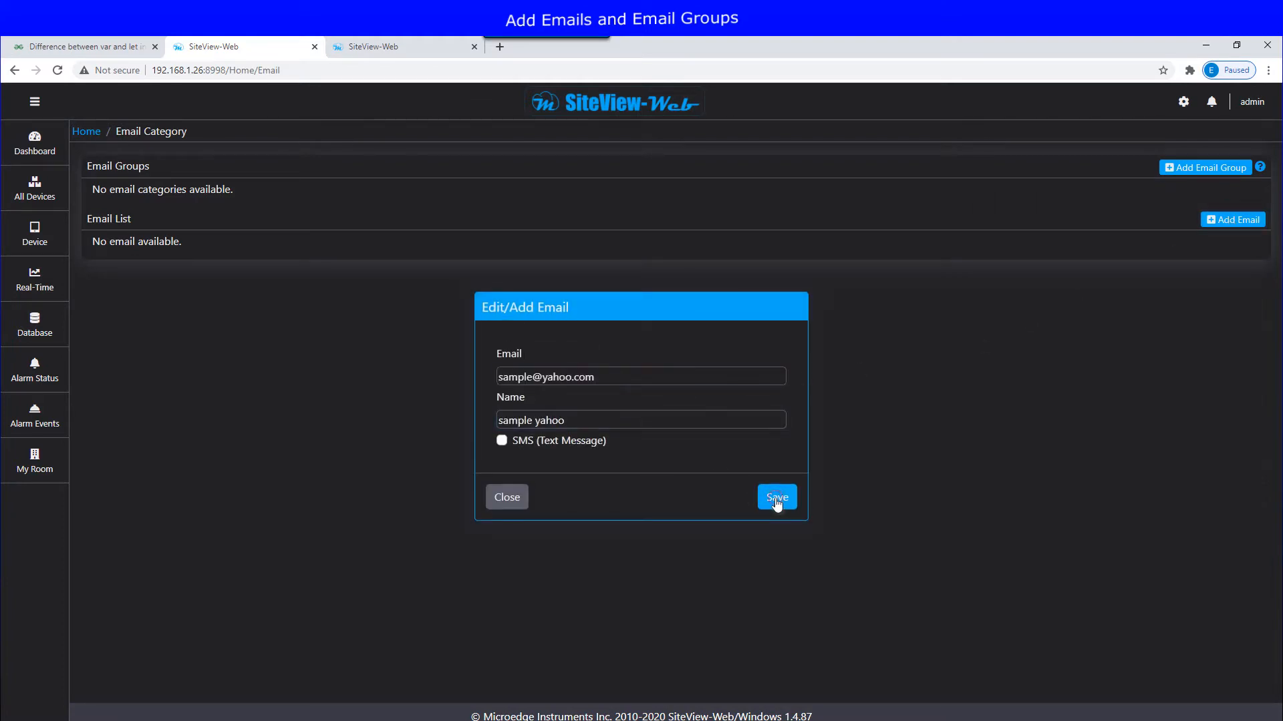
Step: Add a second recipient named 'sample2 yahoo' with its e-mail address
left_click(1222, 222)
left_click(608, 376)
key("Tab")
type("sample2 yahoo")
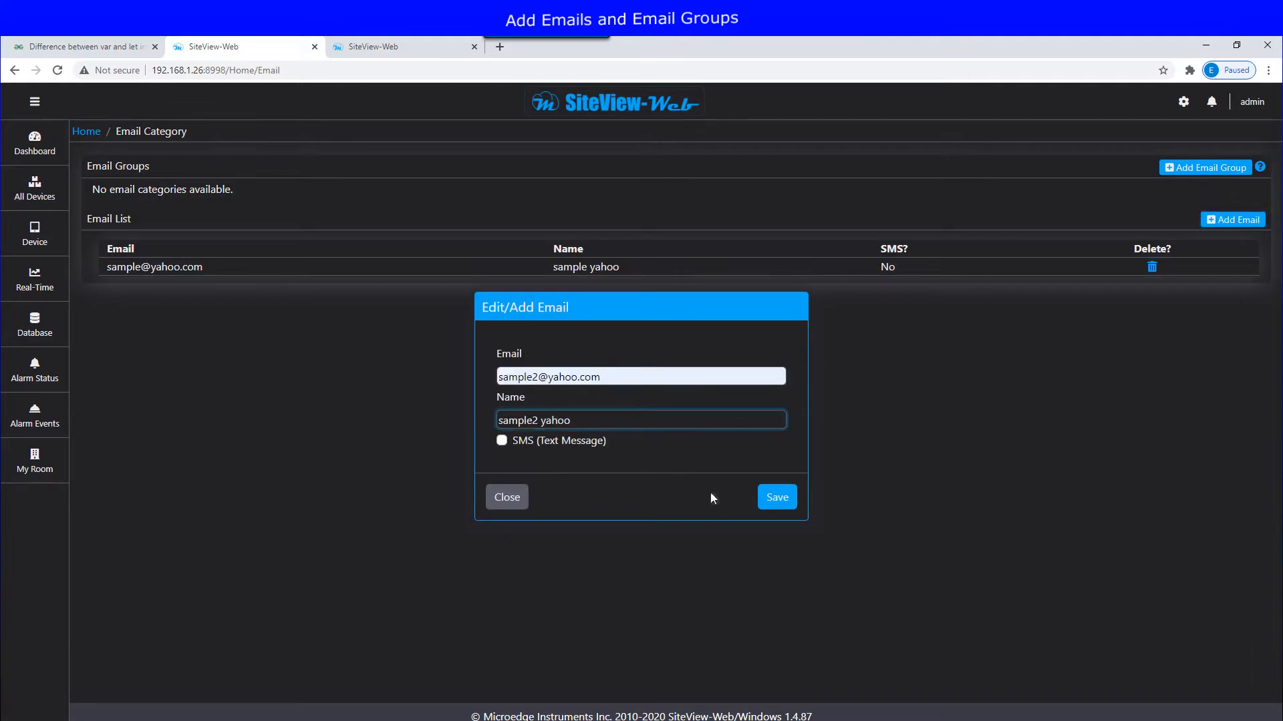
left_click(778, 498)
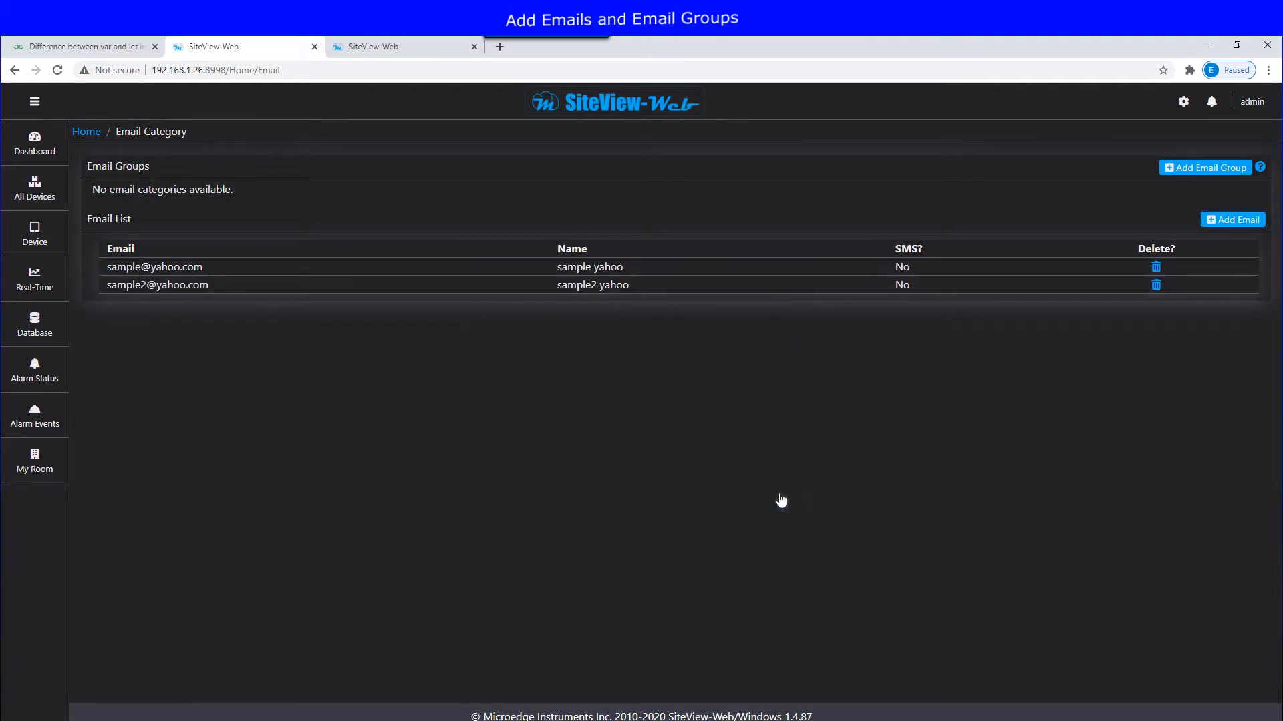
Step: Create a new email group named 'Manager G1'
left_click(1199, 171)
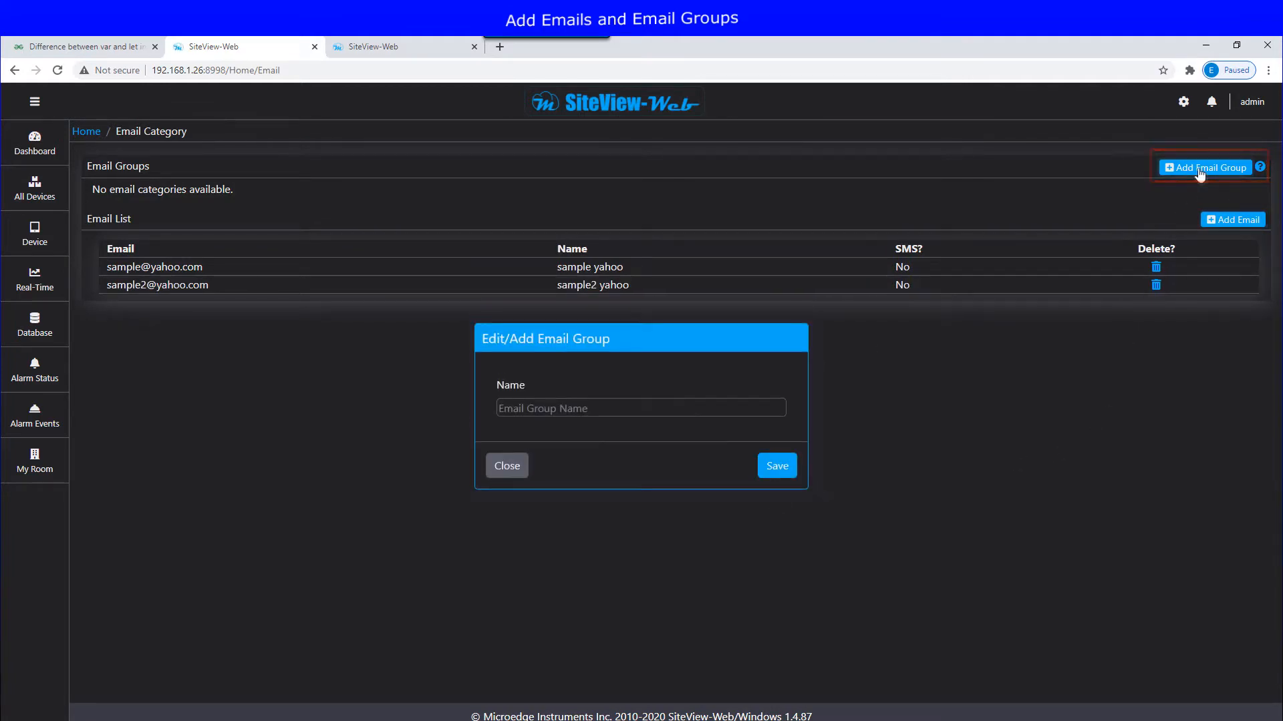
left_click(652, 407)
type("Manager G1")
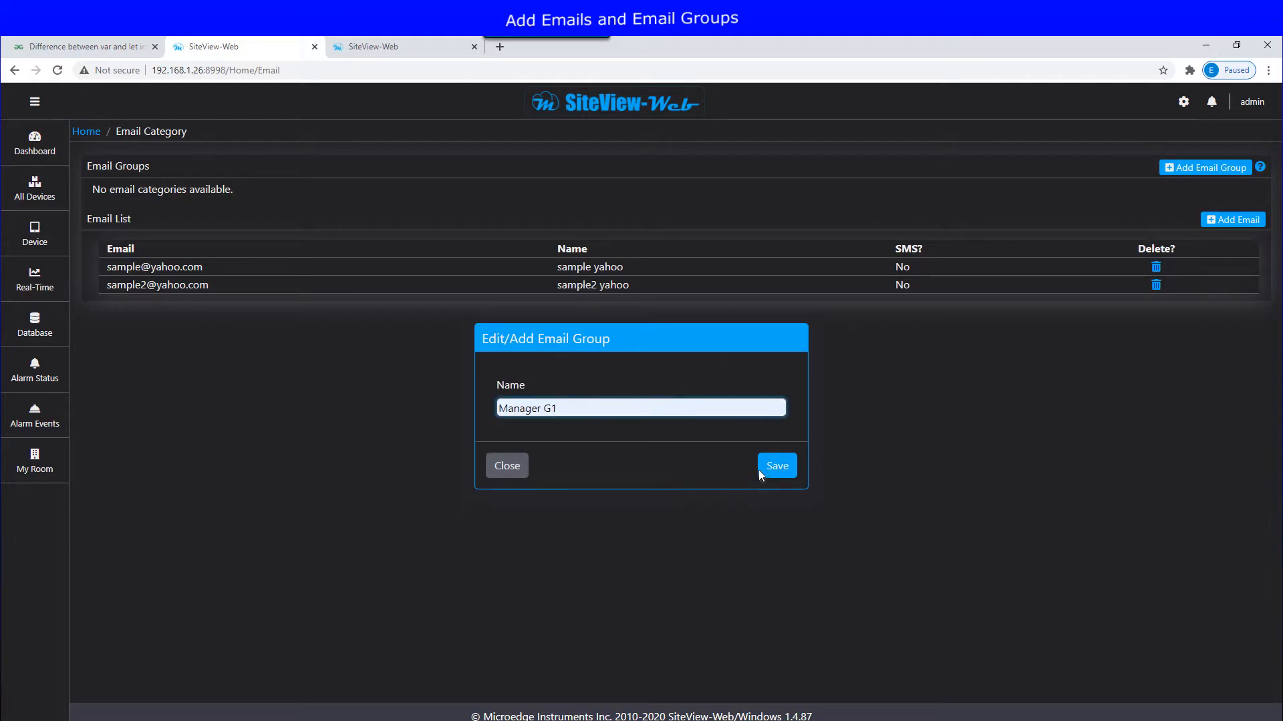
left_click(777, 468)
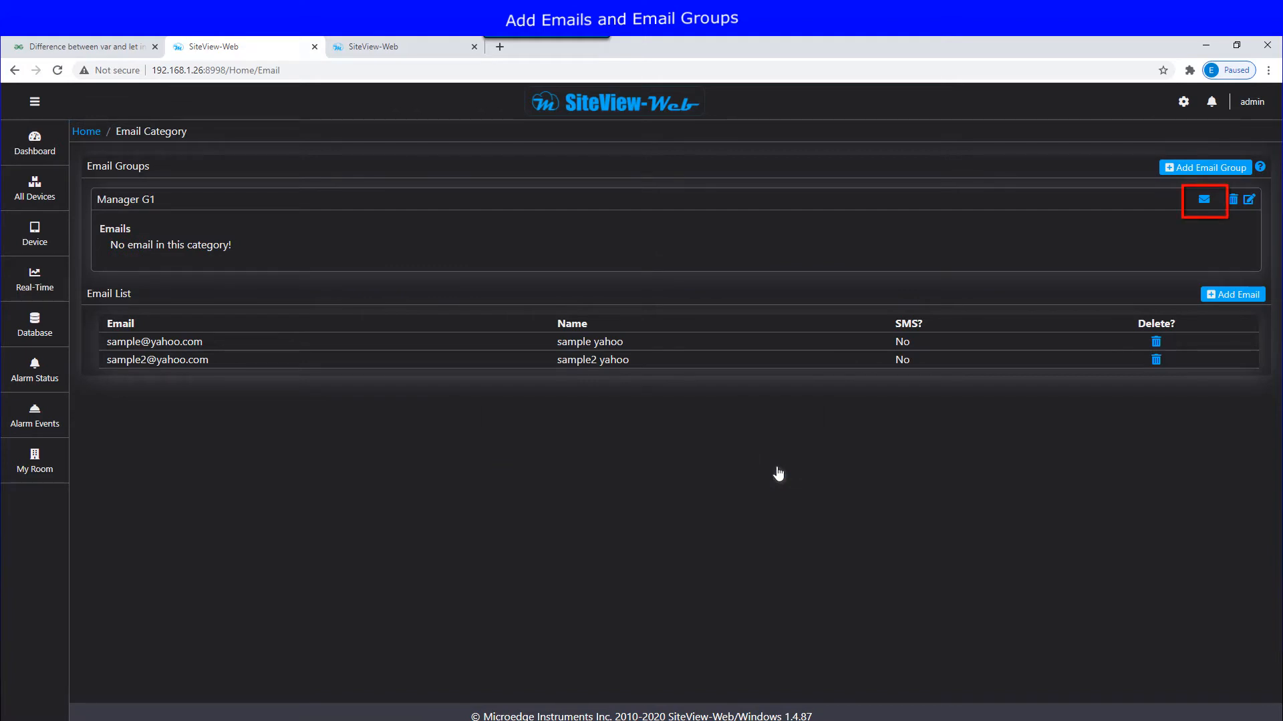
Step: Add both sample e-mail addresses to the Manager G1 group
left_click(1202, 201)
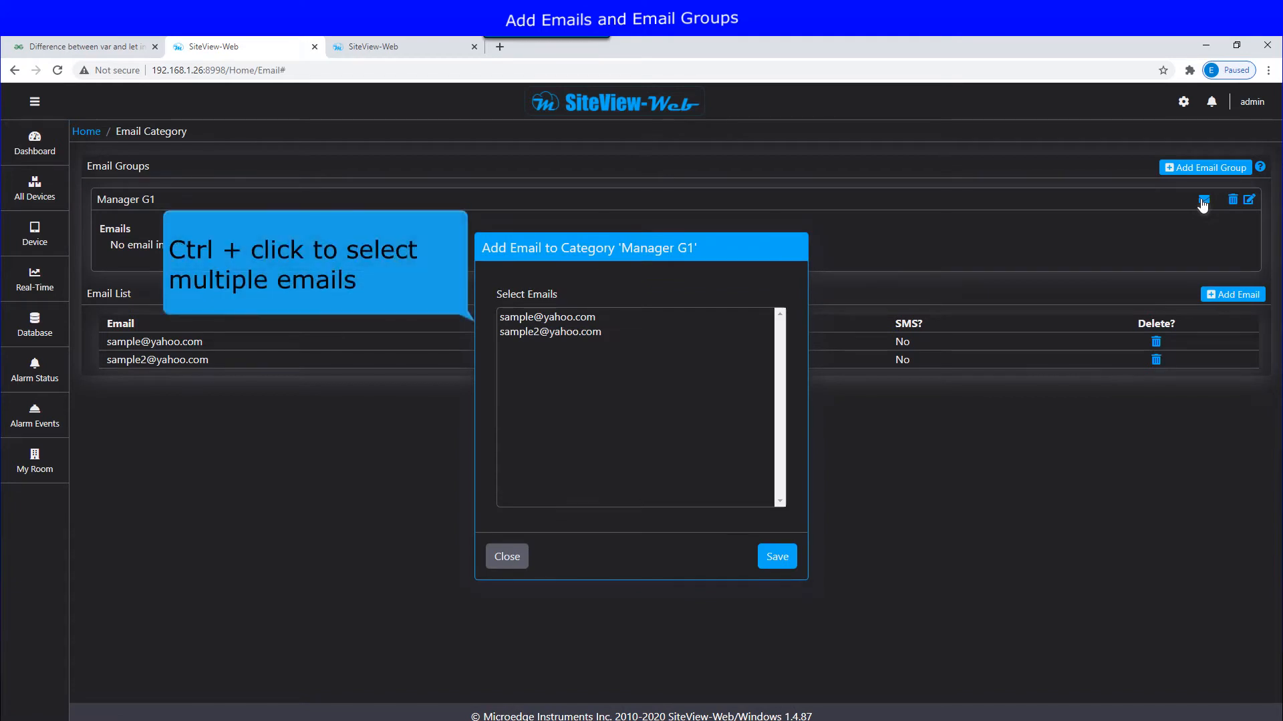
left_click(574, 318)
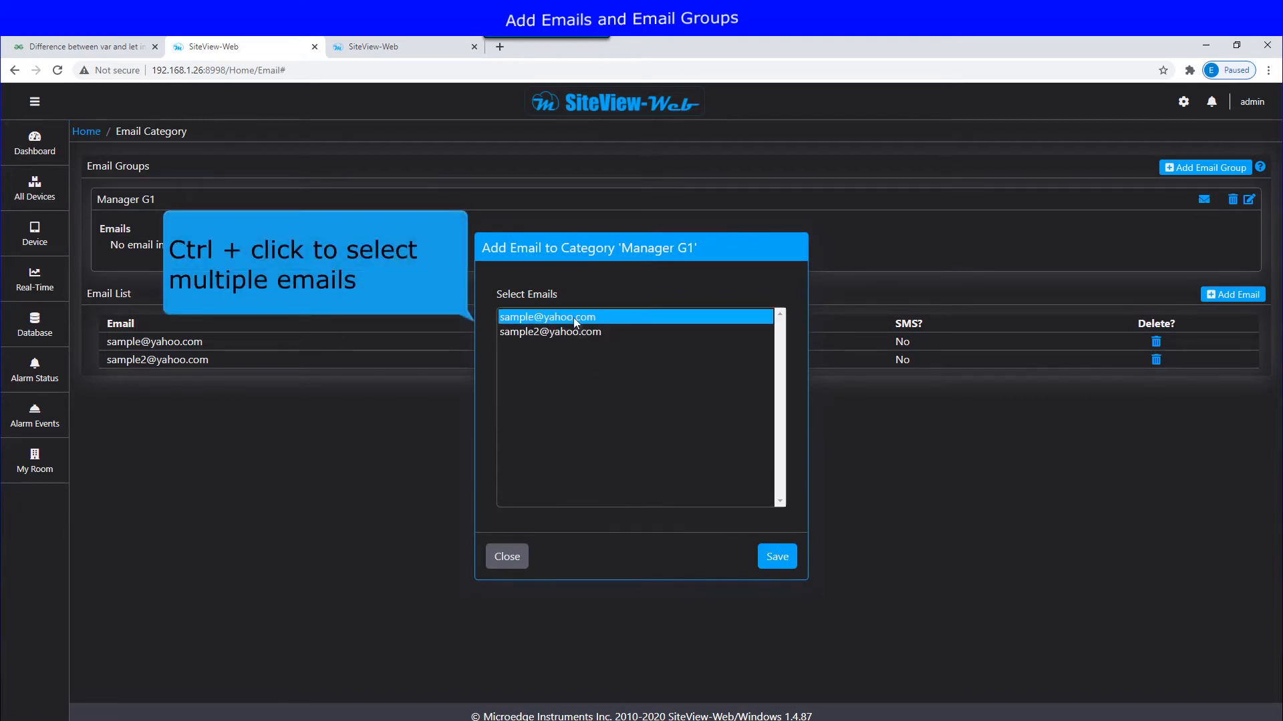
left_click(576, 333, "ctrl")
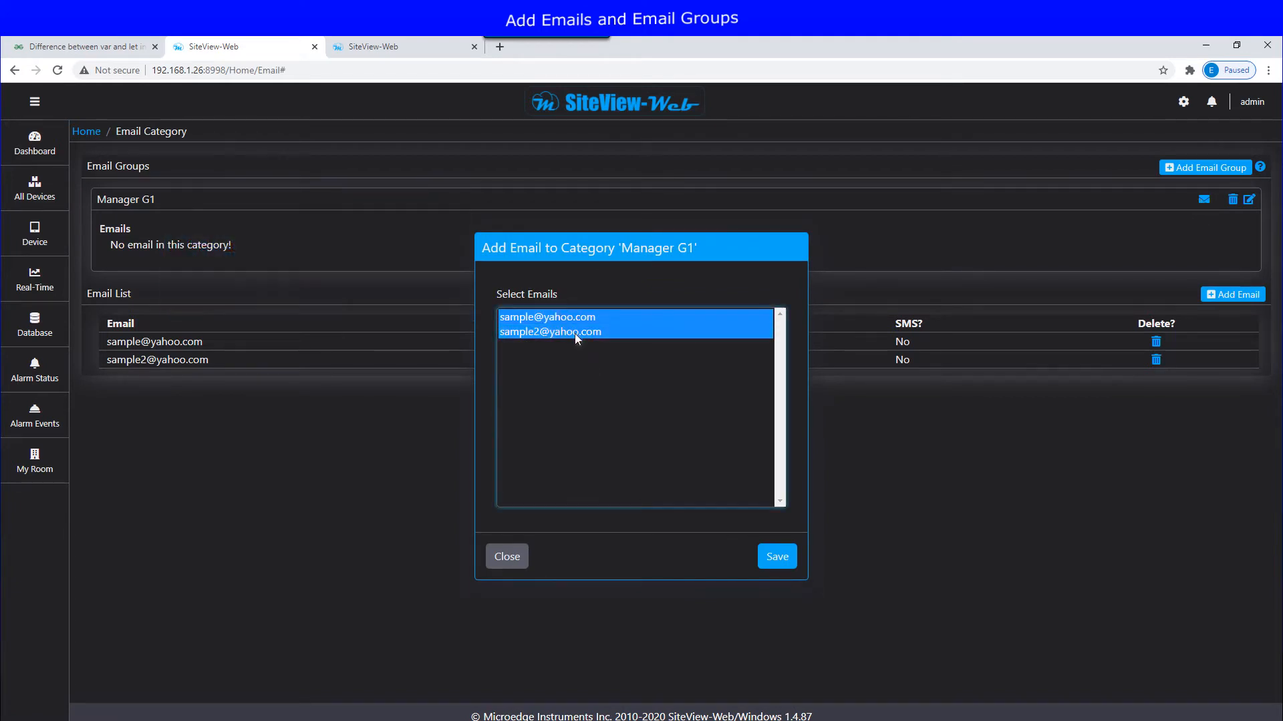
left_click(775, 560)
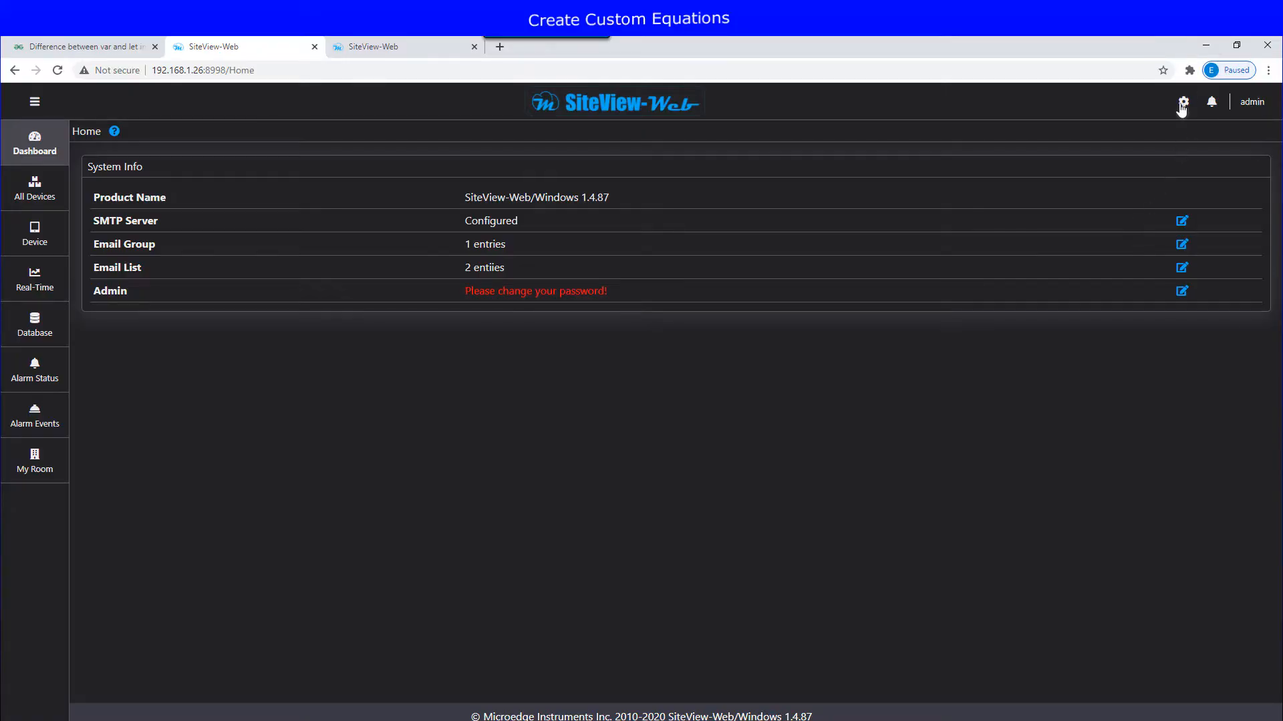
Step: Create NewEquation with the Temperature unit, compile its code, and save it
left_click(1183, 104)
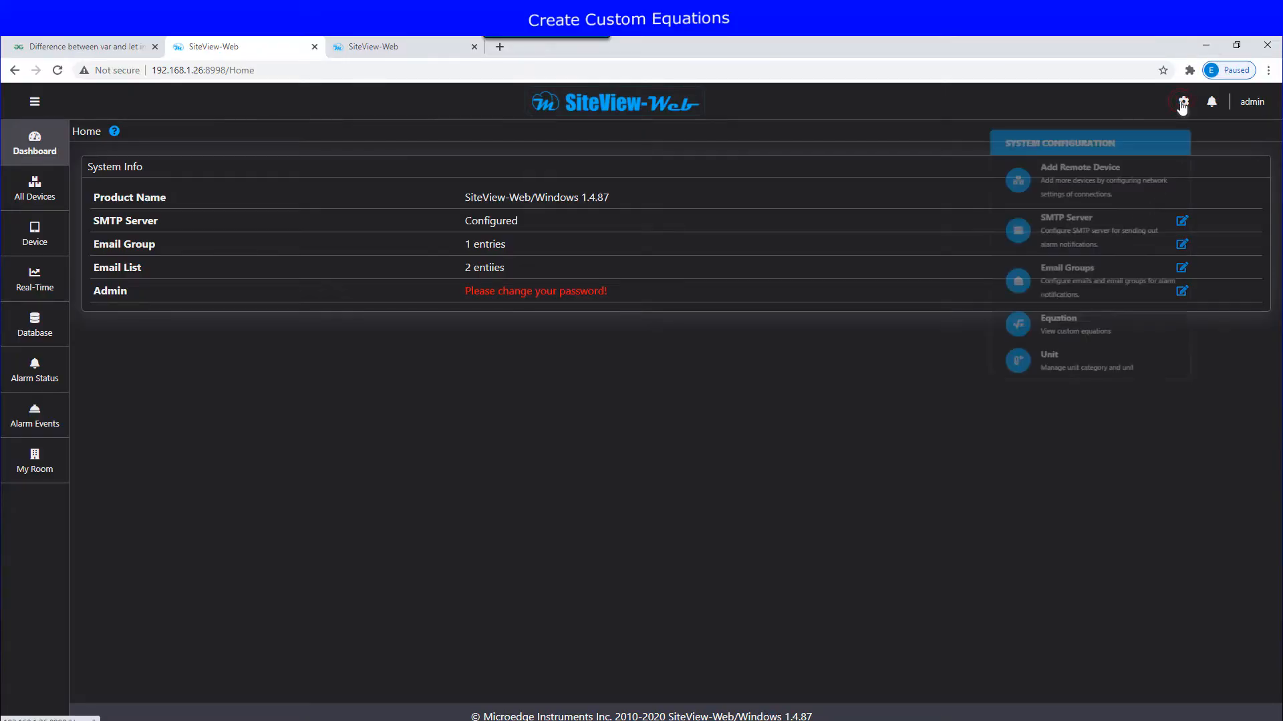
left_click(1091, 328)
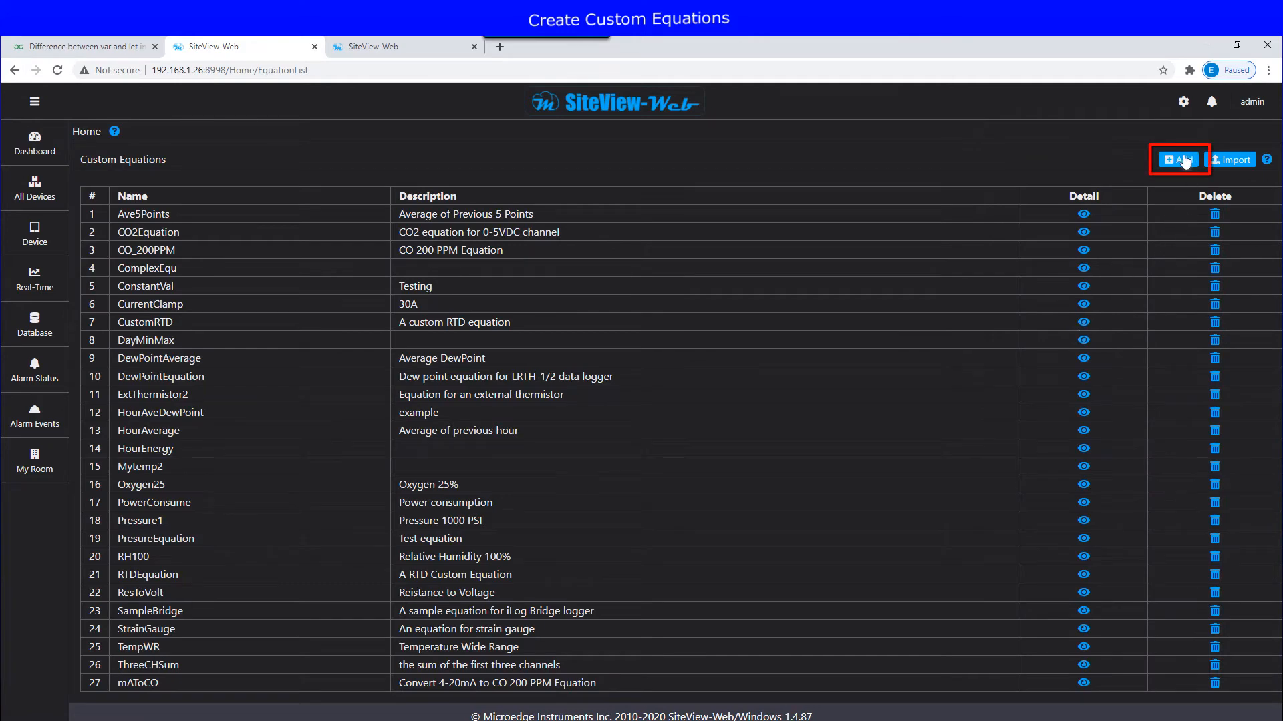
left_click(1179, 159)
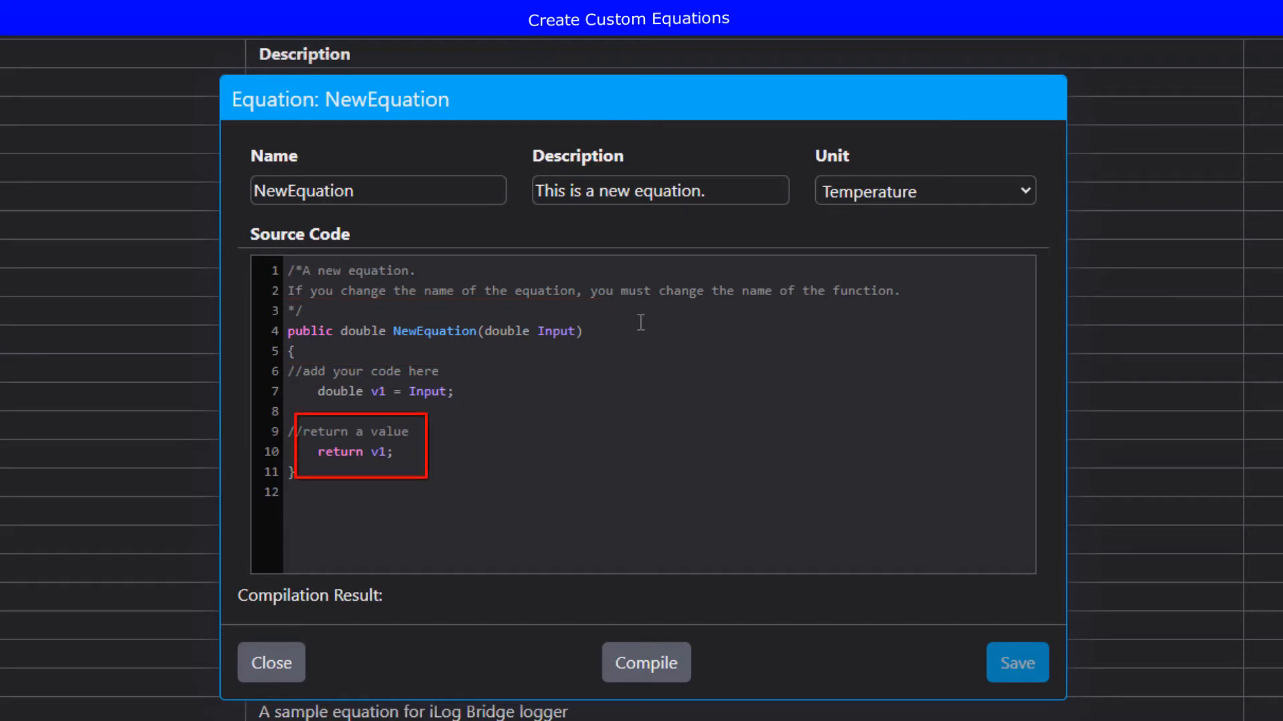
left_click(1008, 200)
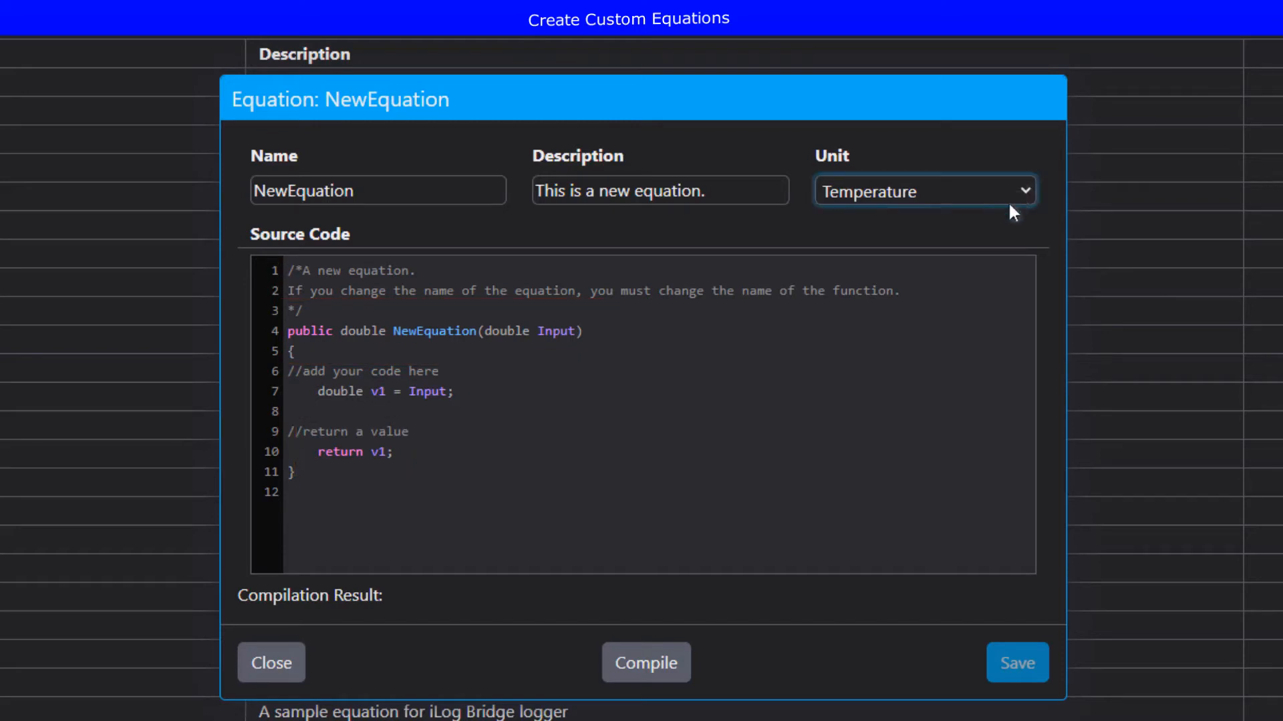
left_click(638, 656)
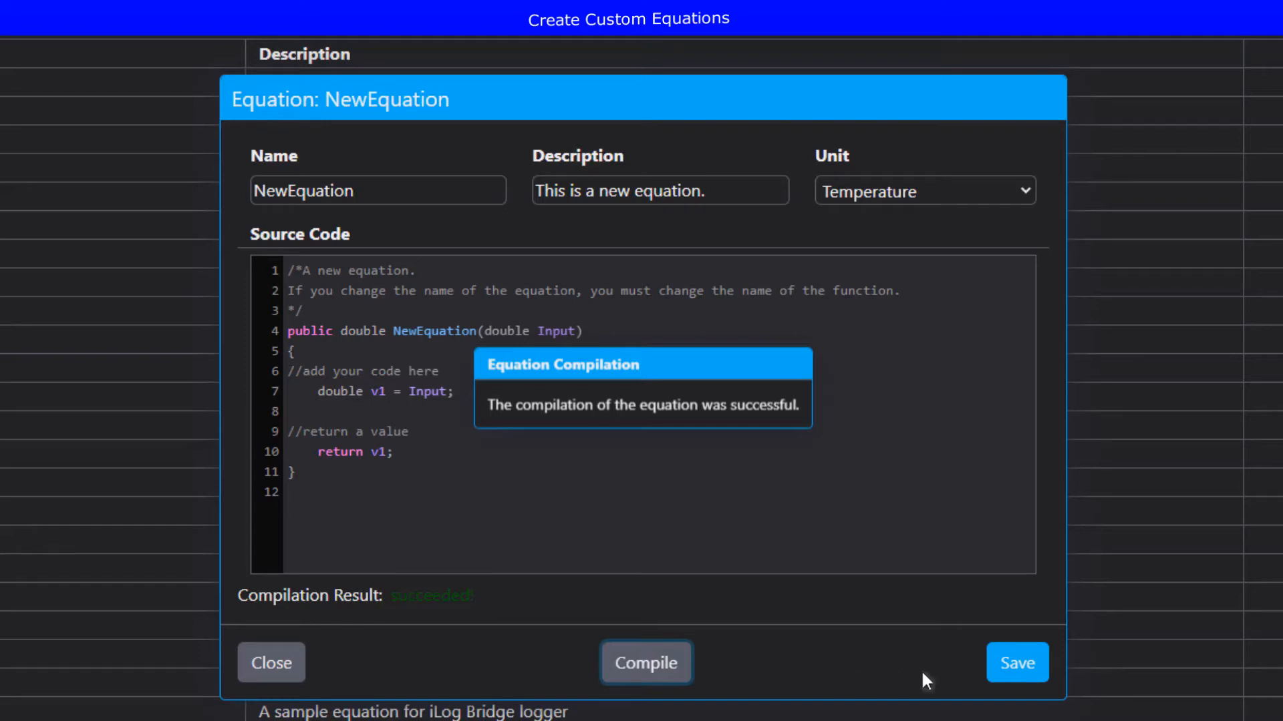
left_click(1019, 668)
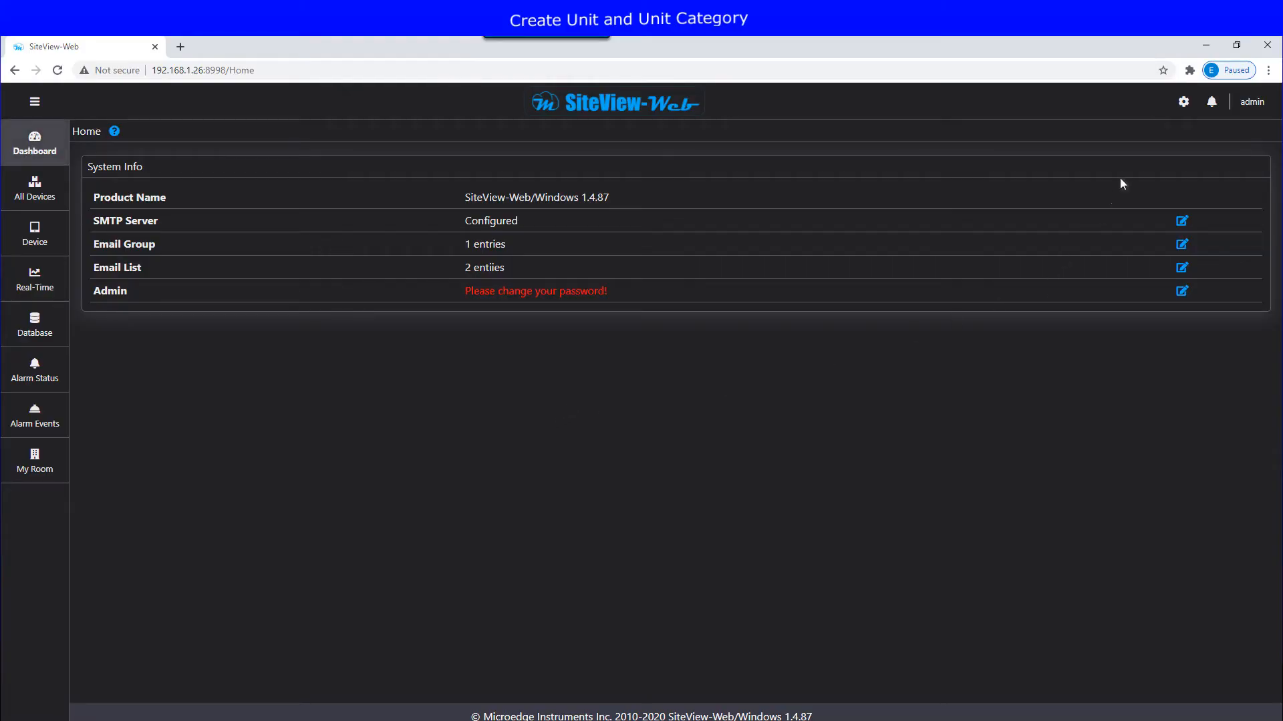
Step: Create a unit category named 'My New Units'
left_click(1179, 106)
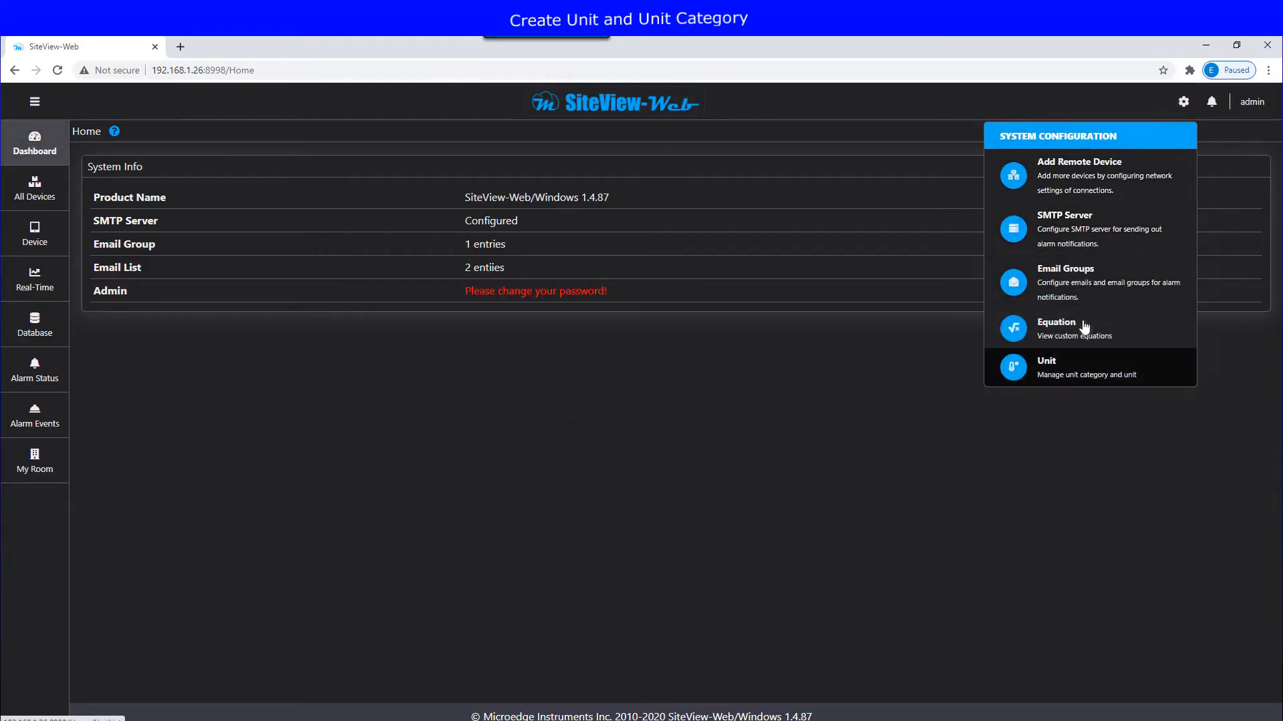
left_click(1082, 330)
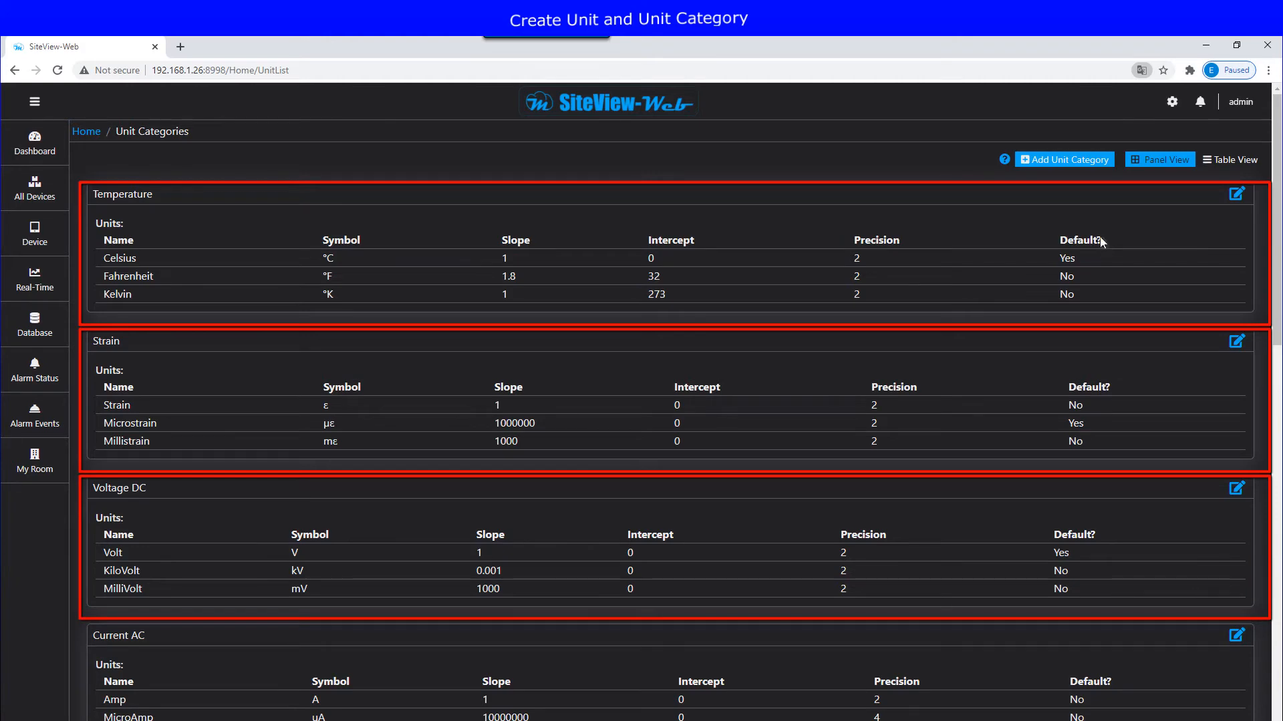
left_click(1068, 161)
type("My New Units")
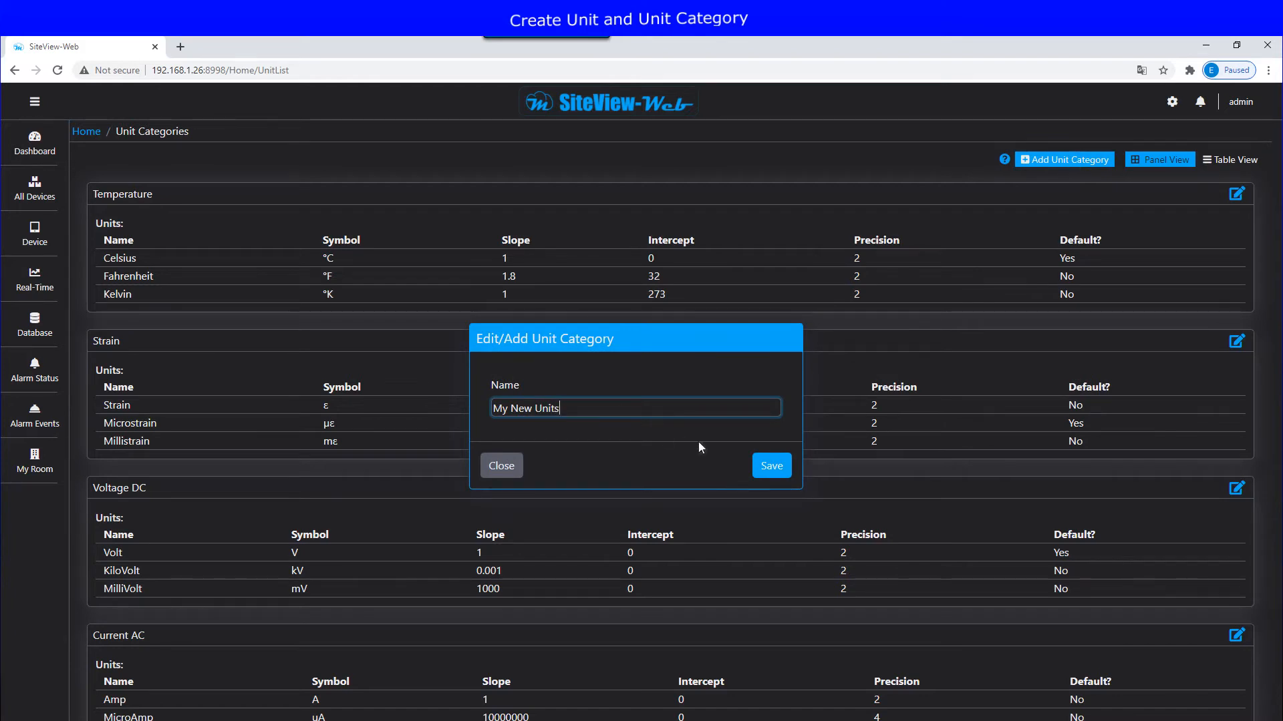
left_click(766, 471)
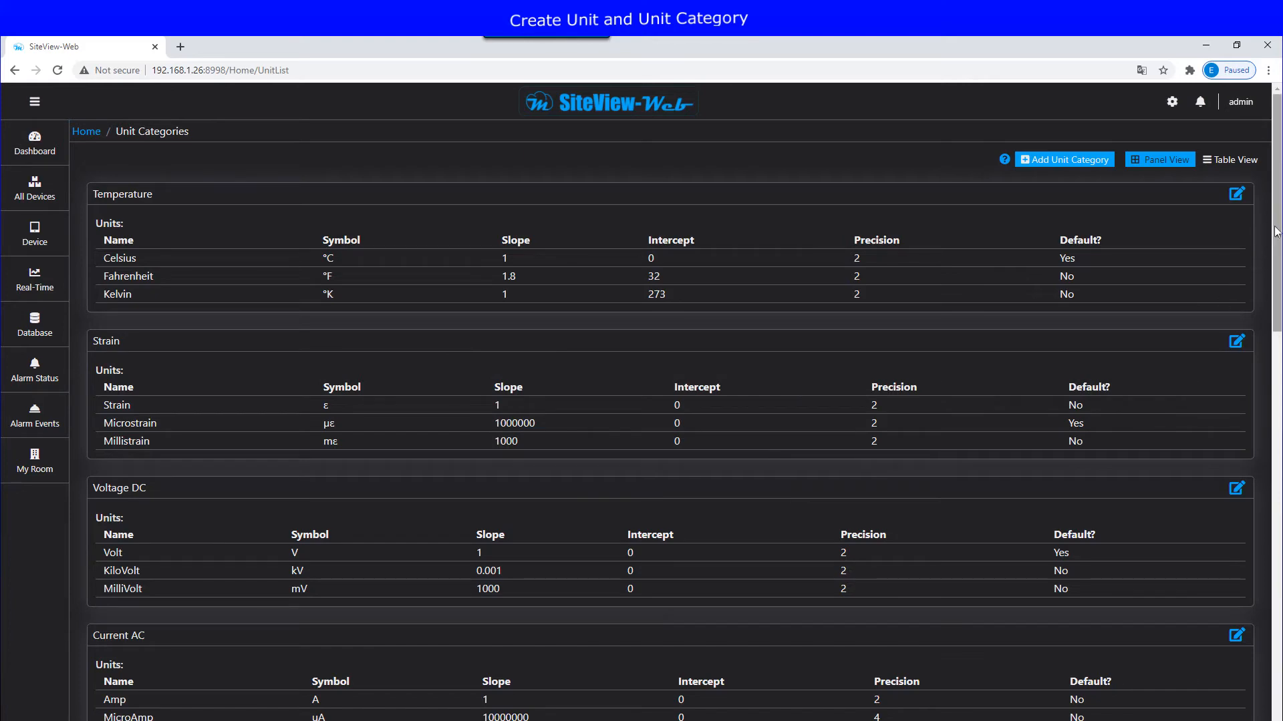
Step: Open My New Units for editing and bring up the Add Unit form
left_click_drag(1276, 230, 1273, 625)
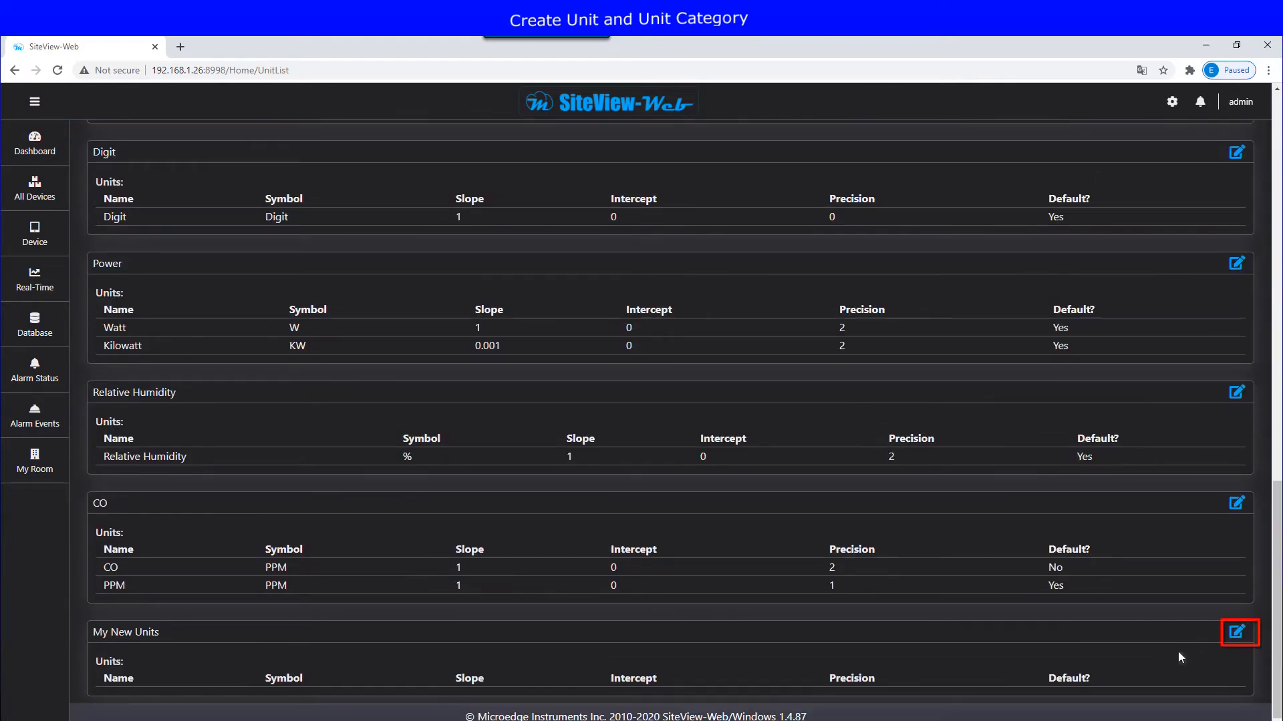
left_click(1235, 634)
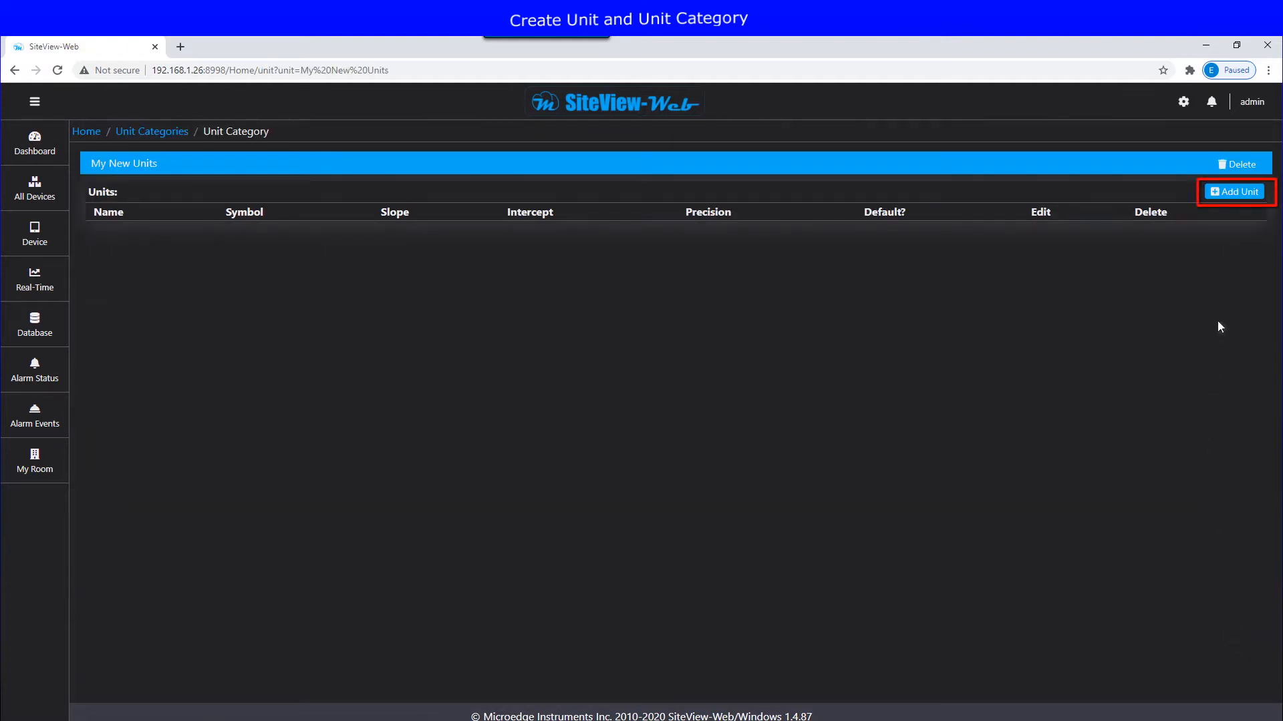
left_click(1231, 193)
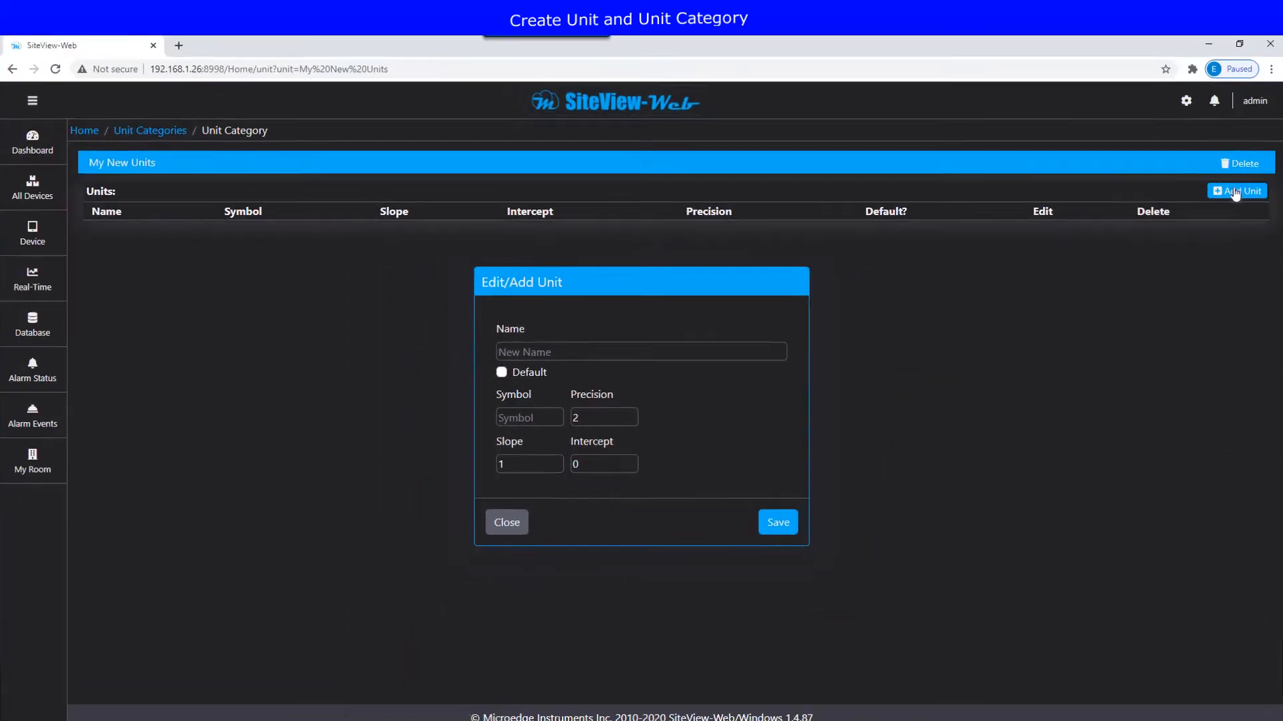
Step: Add Unit1 with symbol U to My New Units
type("Unit1")
key("Tab")
key("Tab")
type("U")
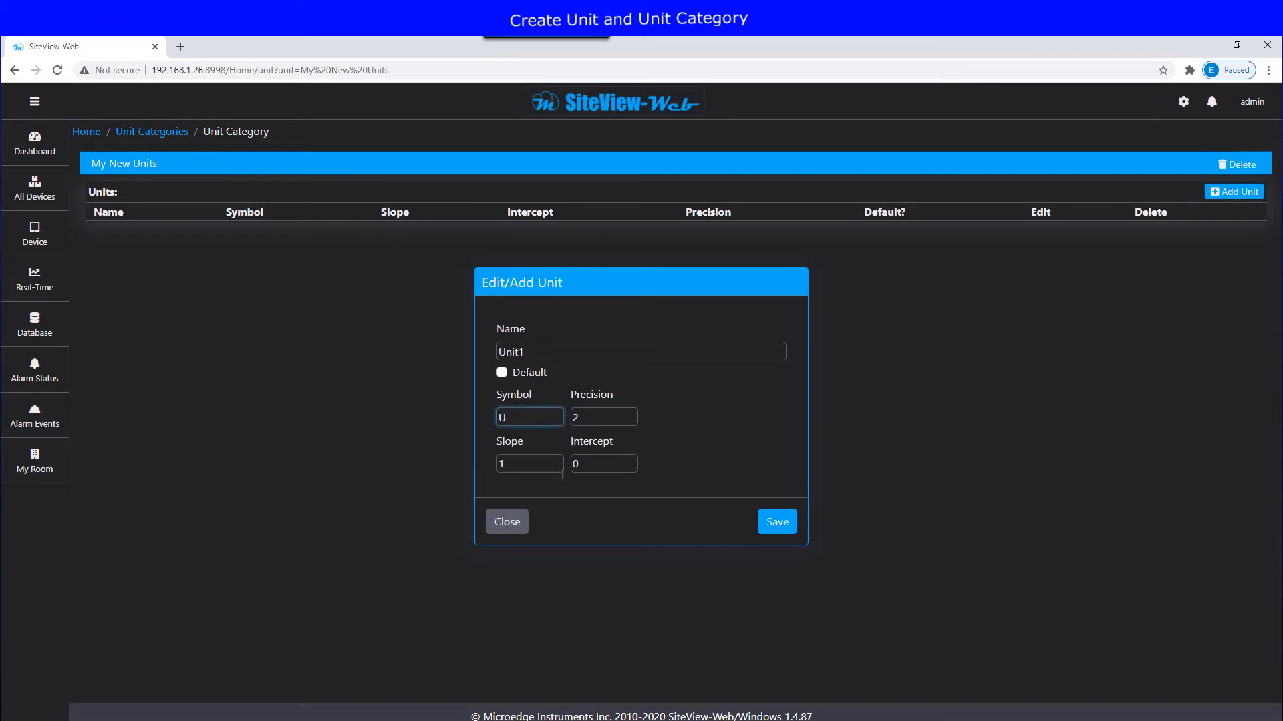
left_click(777, 523)
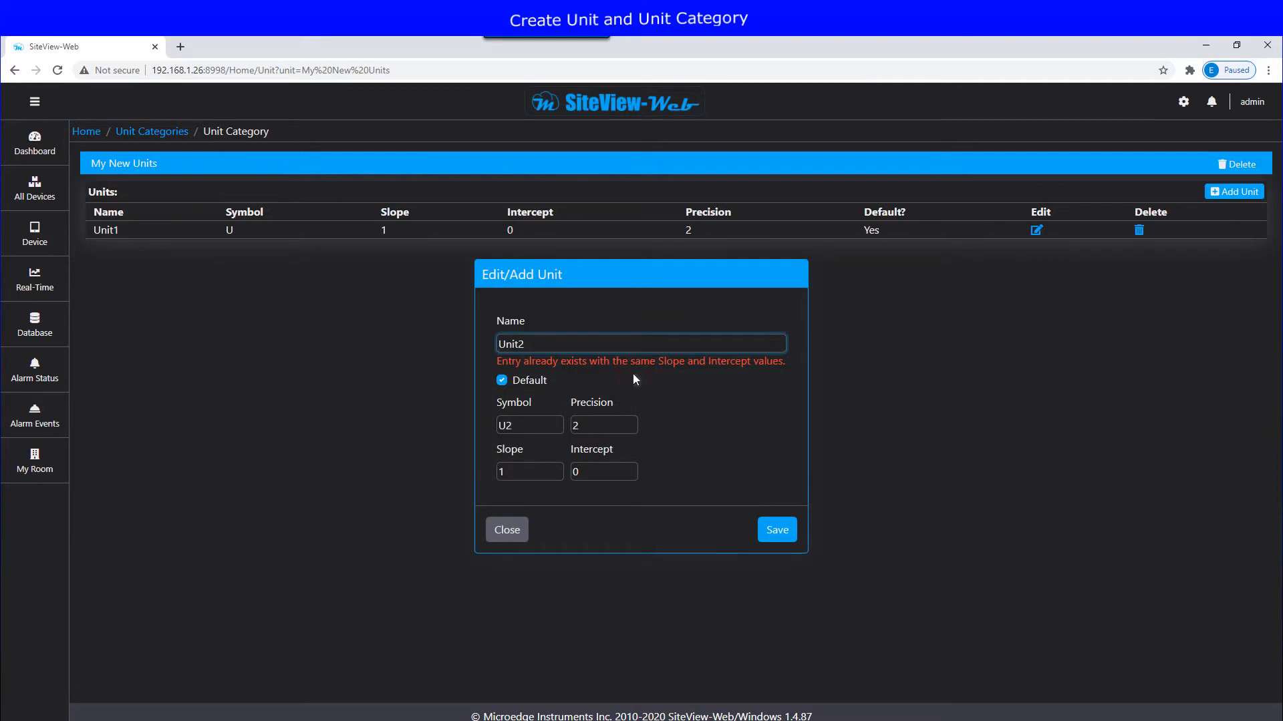
Step: Save Unit2 with intercept 3 as the default unit
left_click_drag(592, 471, 541, 471)
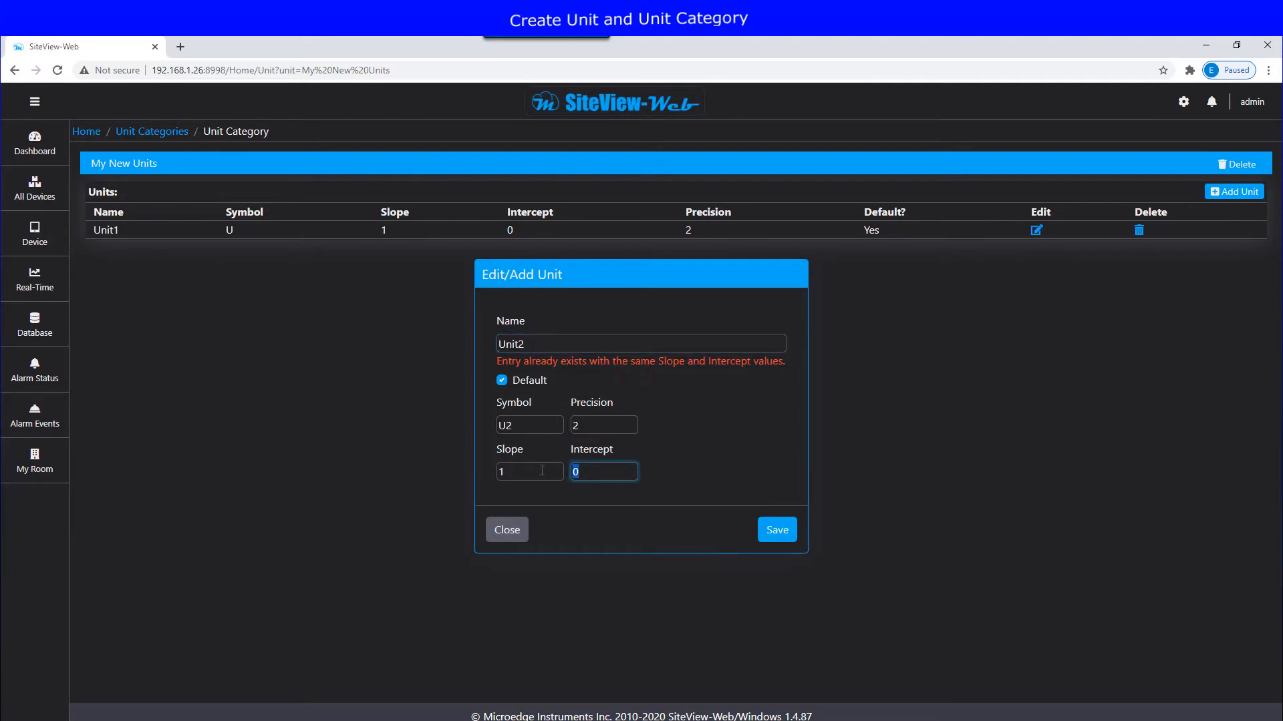
type("3")
left_click(775, 531)
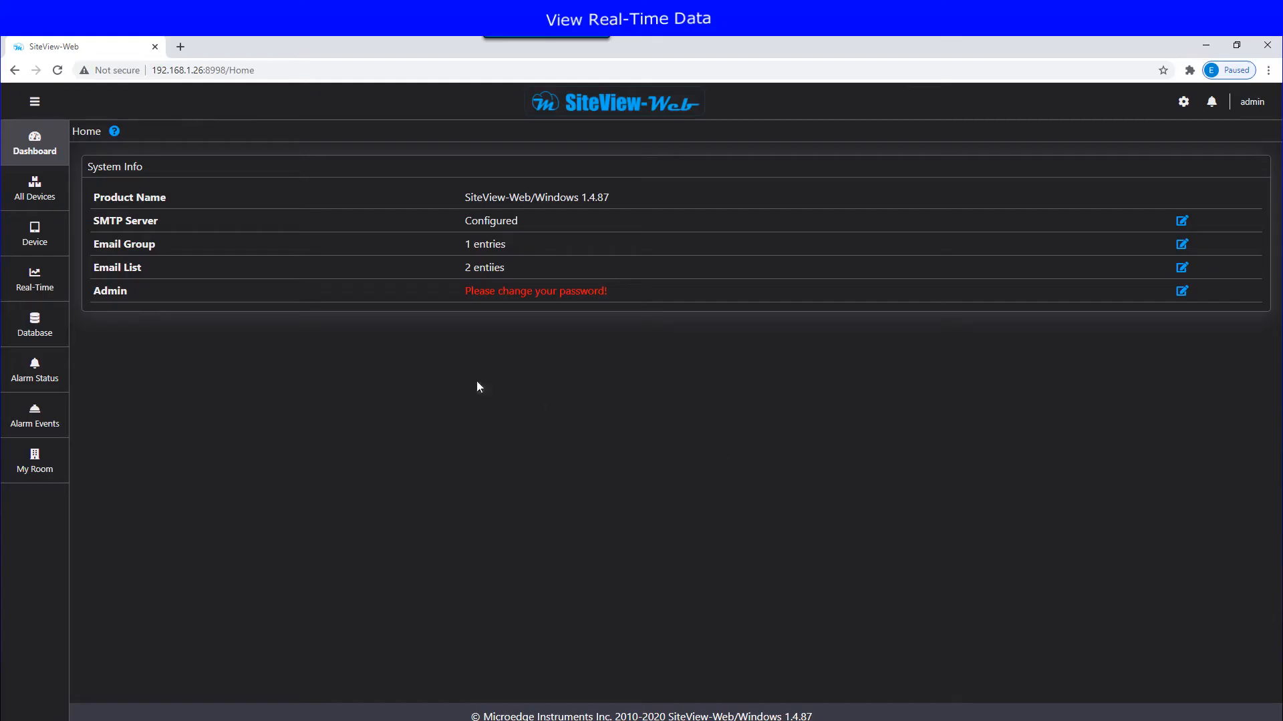
Step: Compare Real-Time Table and Panel views, then launch the LPTM-1 live chart
left_click(51, 286)
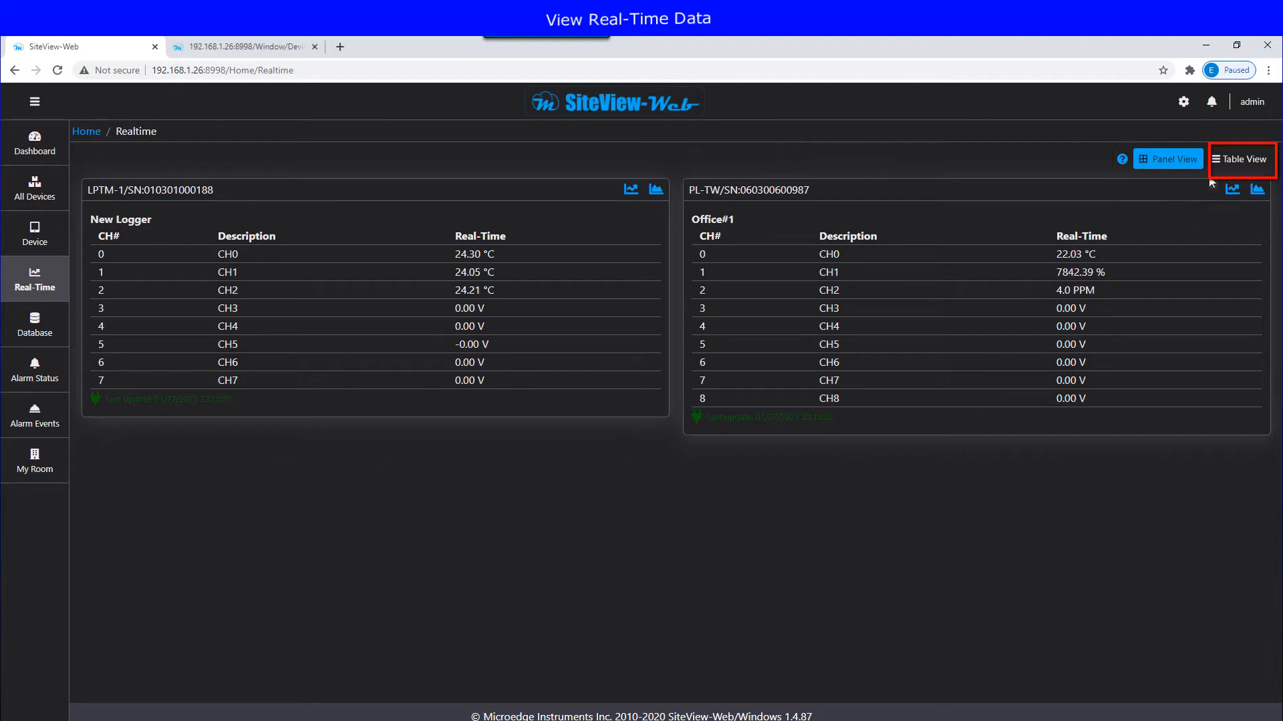
left_click(1239, 165)
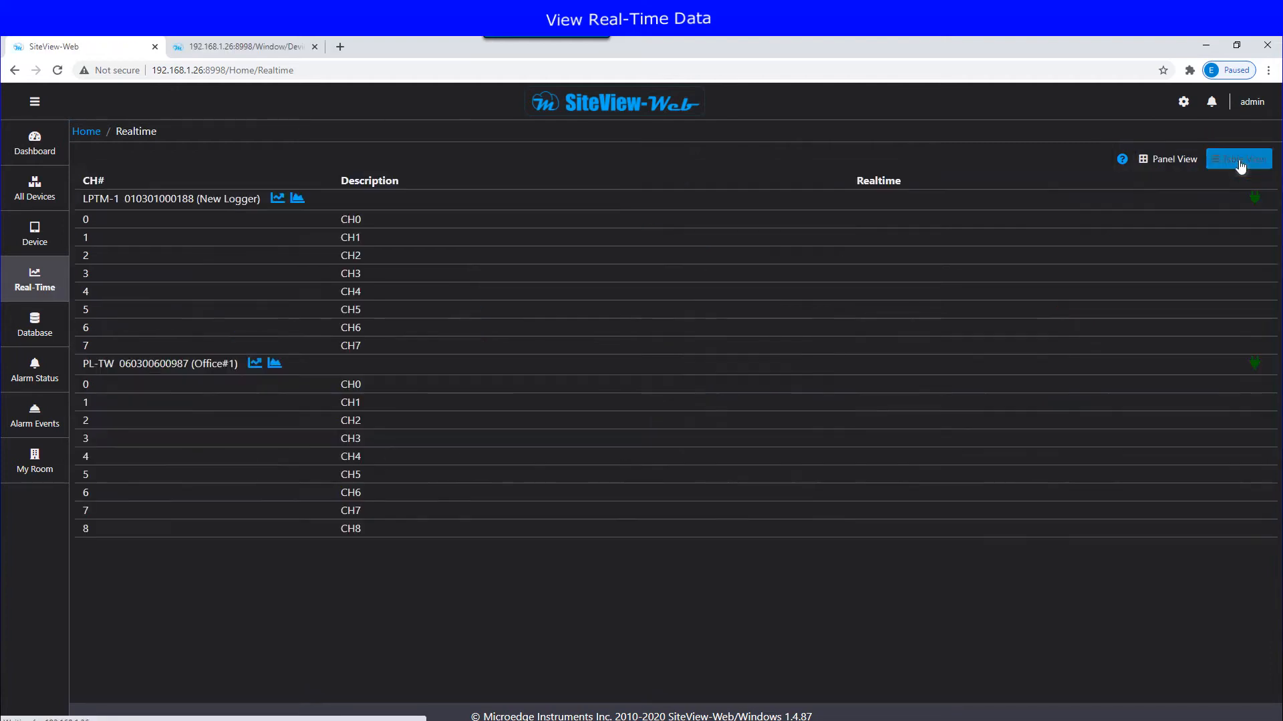
left_click(1168, 160)
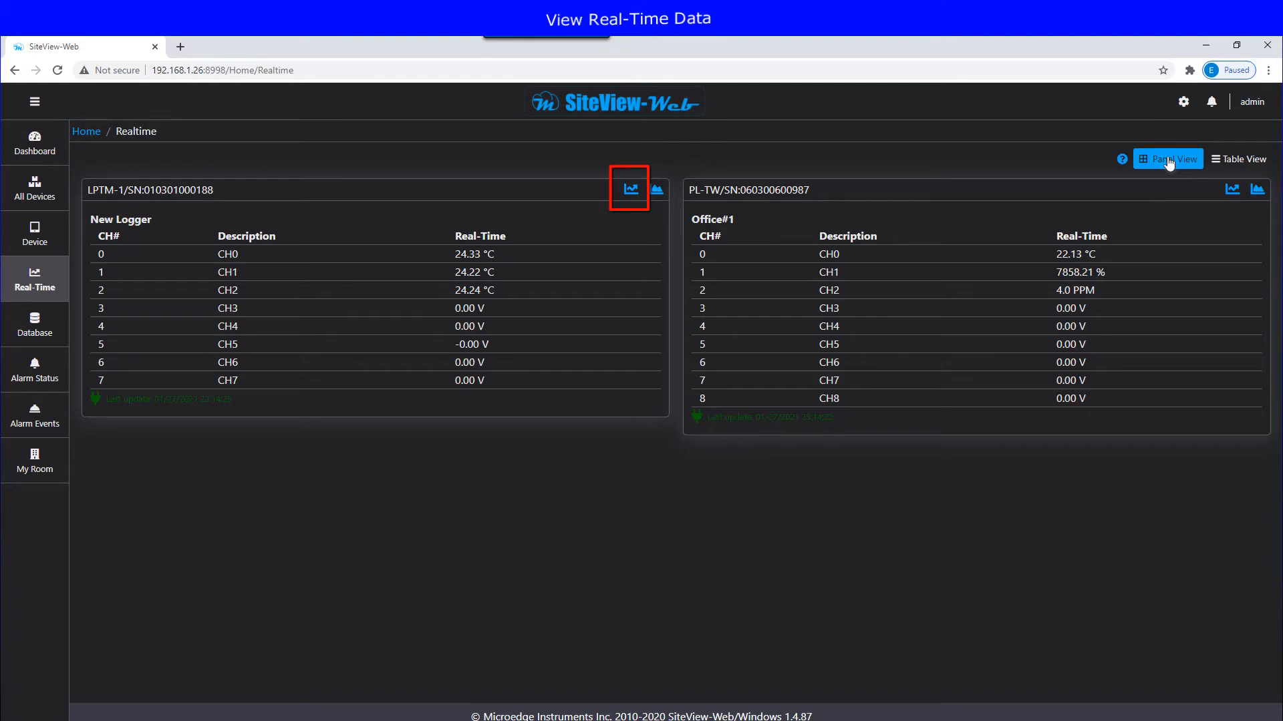
left_click(631, 193)
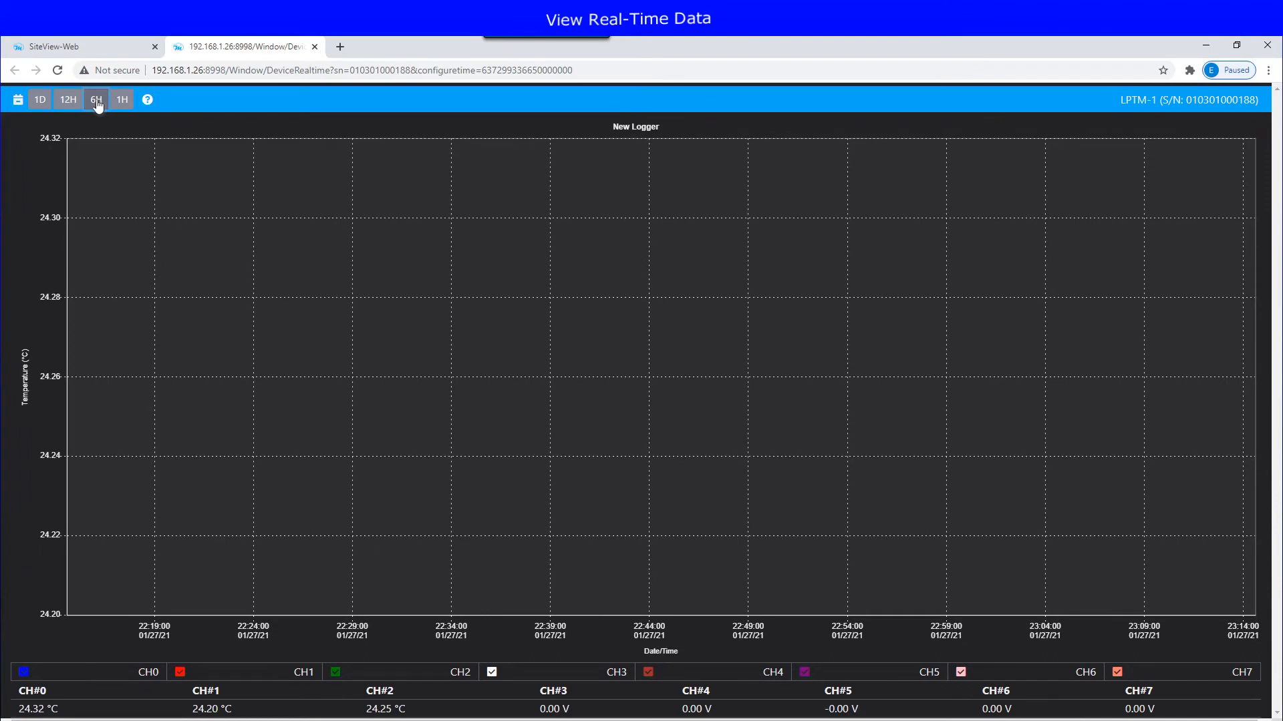
Step: View the chart over 12 hours, 1 day and 1 hour, then open LPTM-1's logged-data graph
left_click(69, 102)
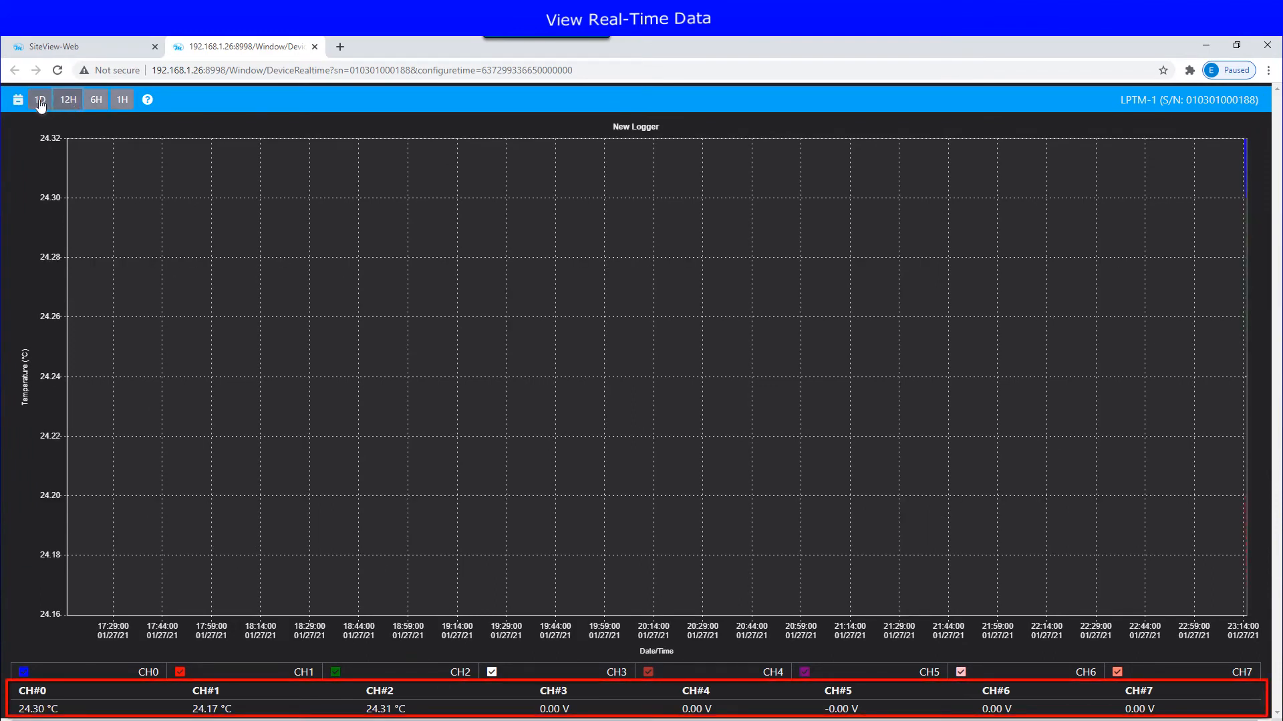
left_click(40, 105)
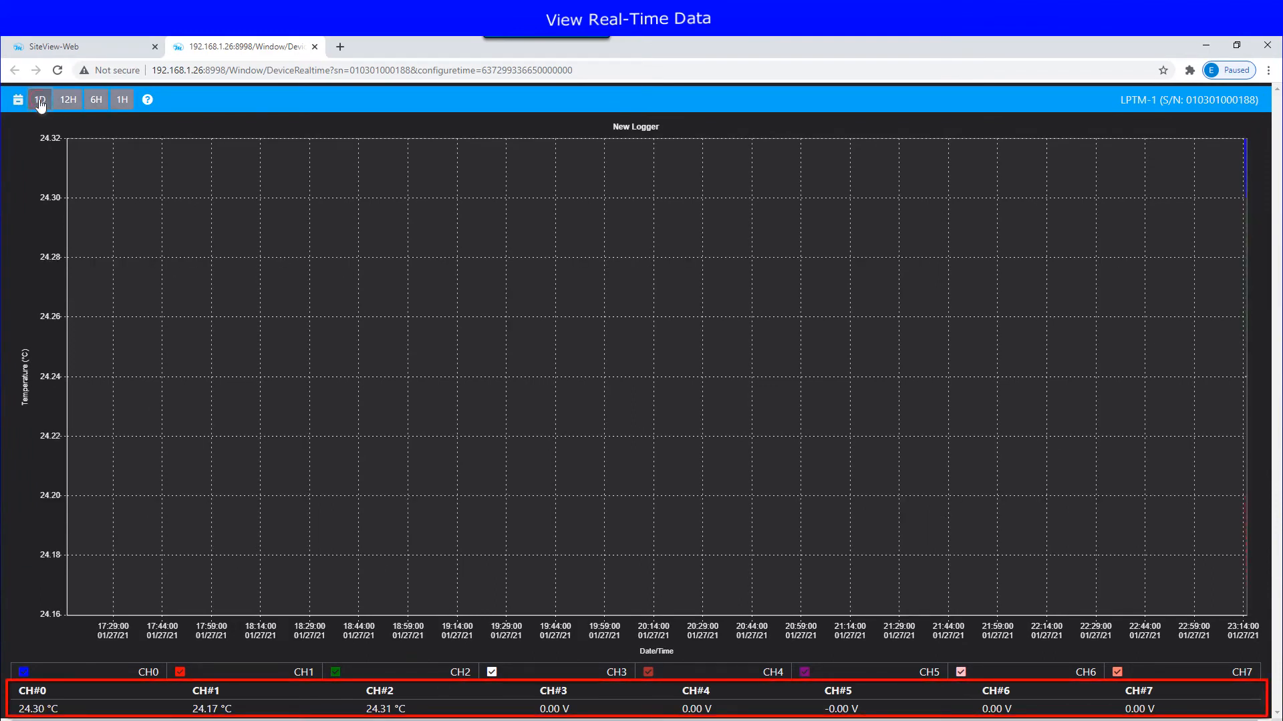
left_click(122, 104)
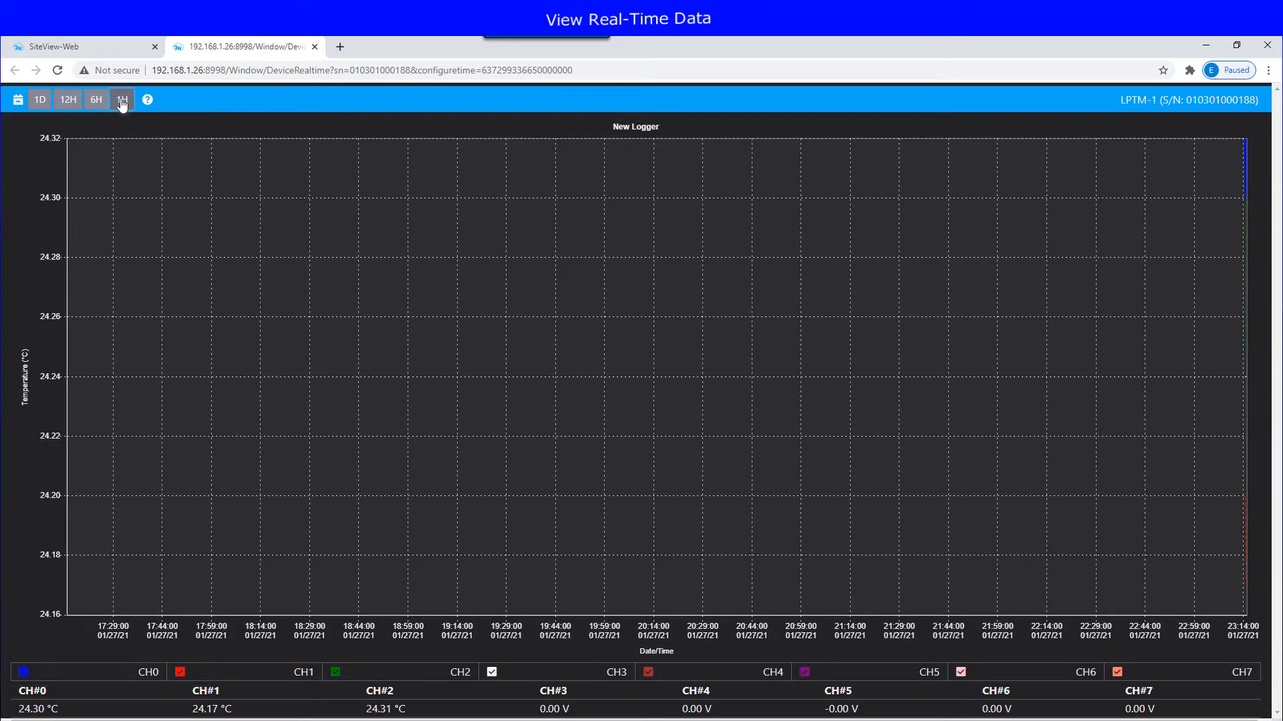
left_click(100, 47)
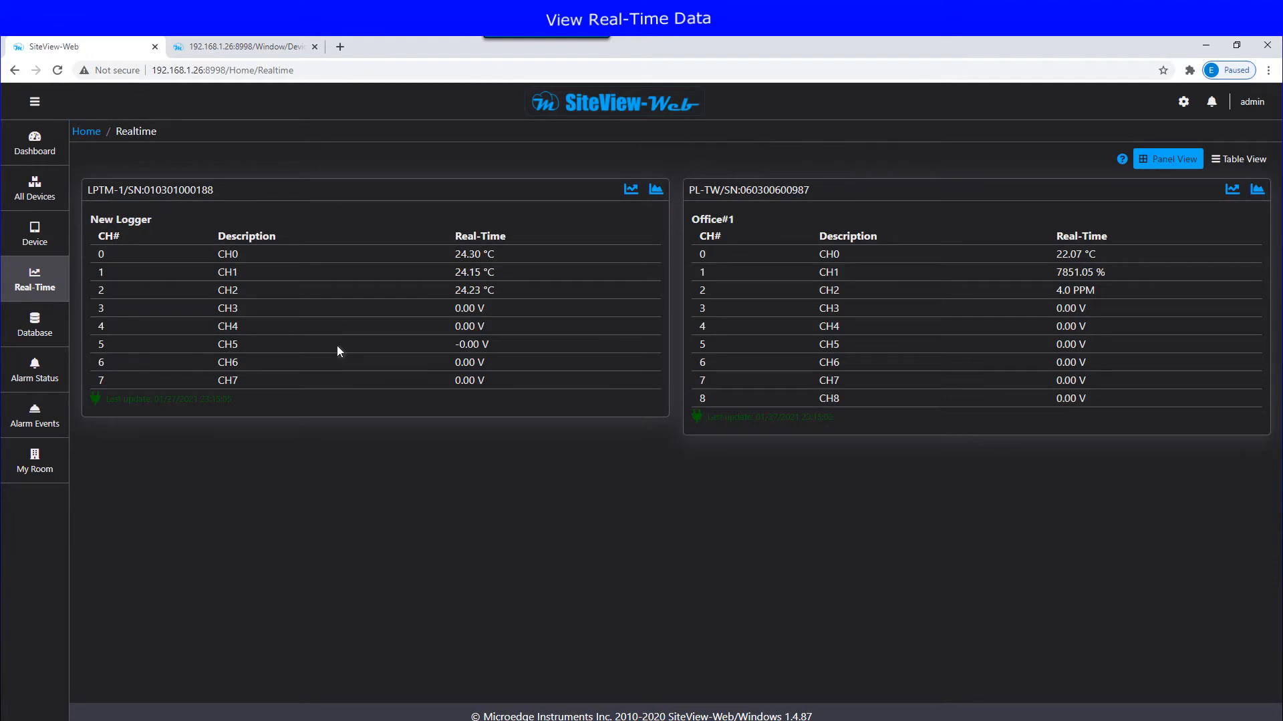
left_click(655, 190)
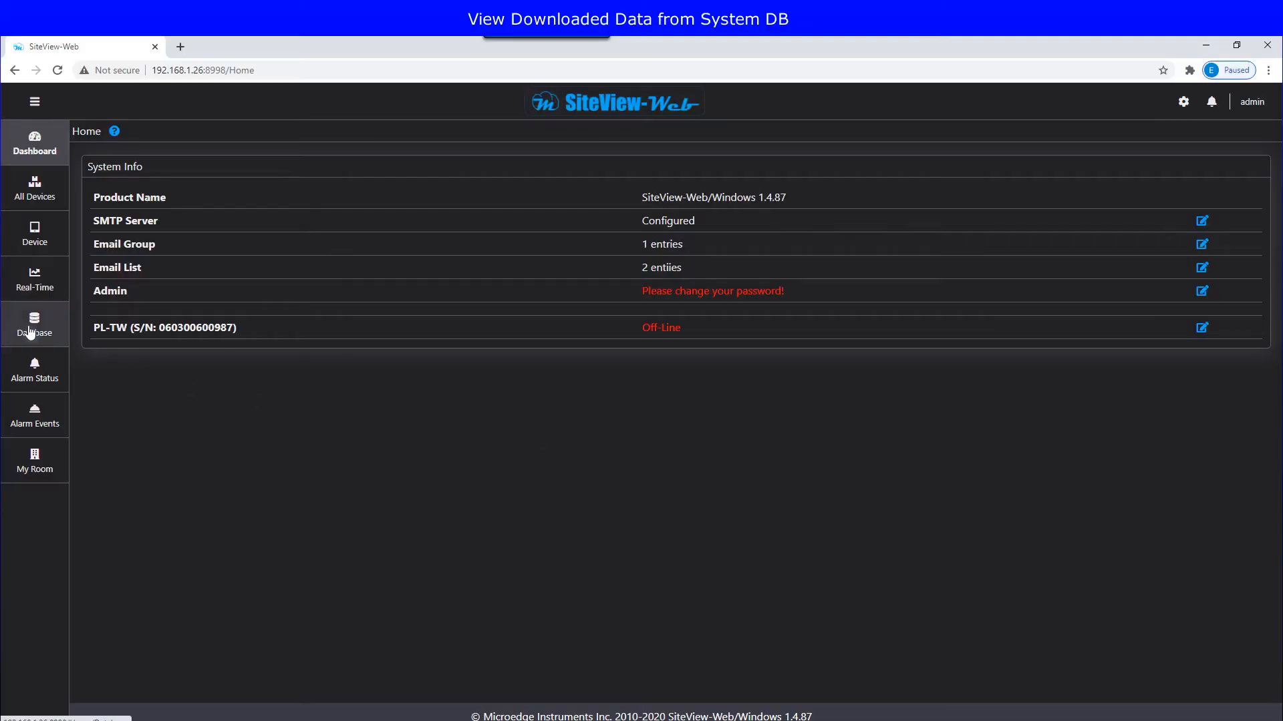
Step: Graph the first LPTM-1 session listed on the Database page
left_click(31, 330)
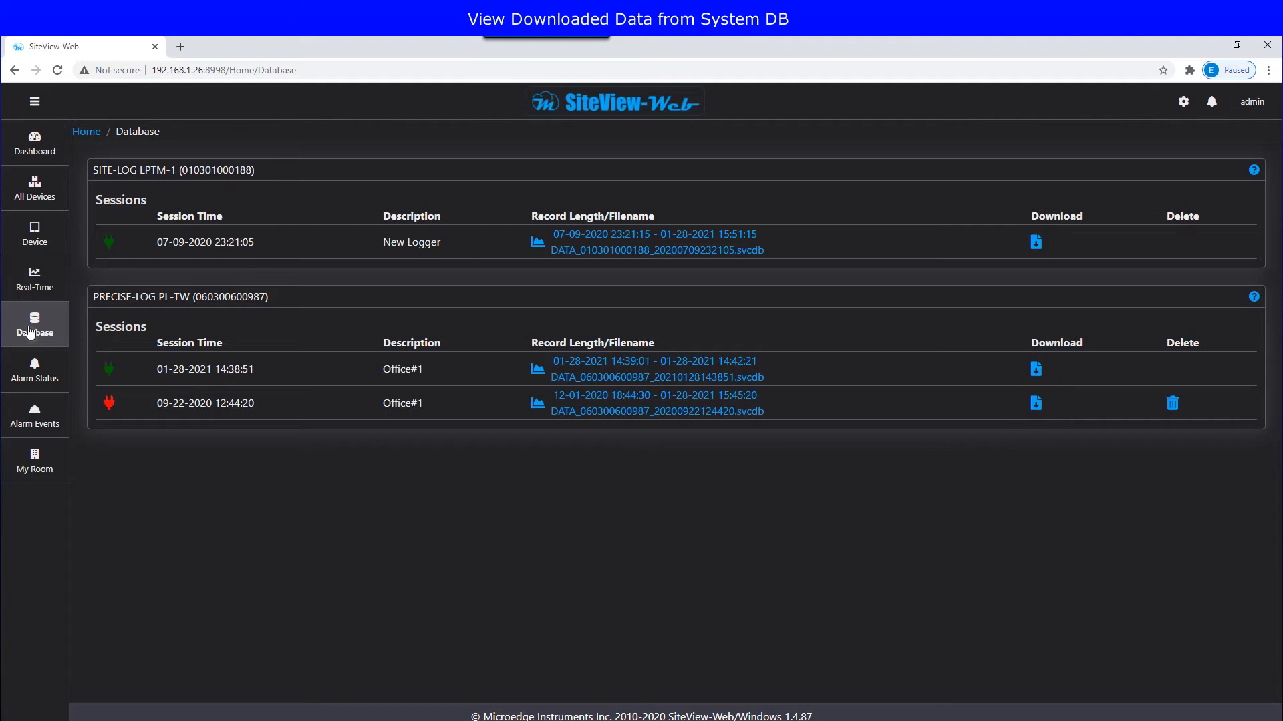
left_click(646, 250)
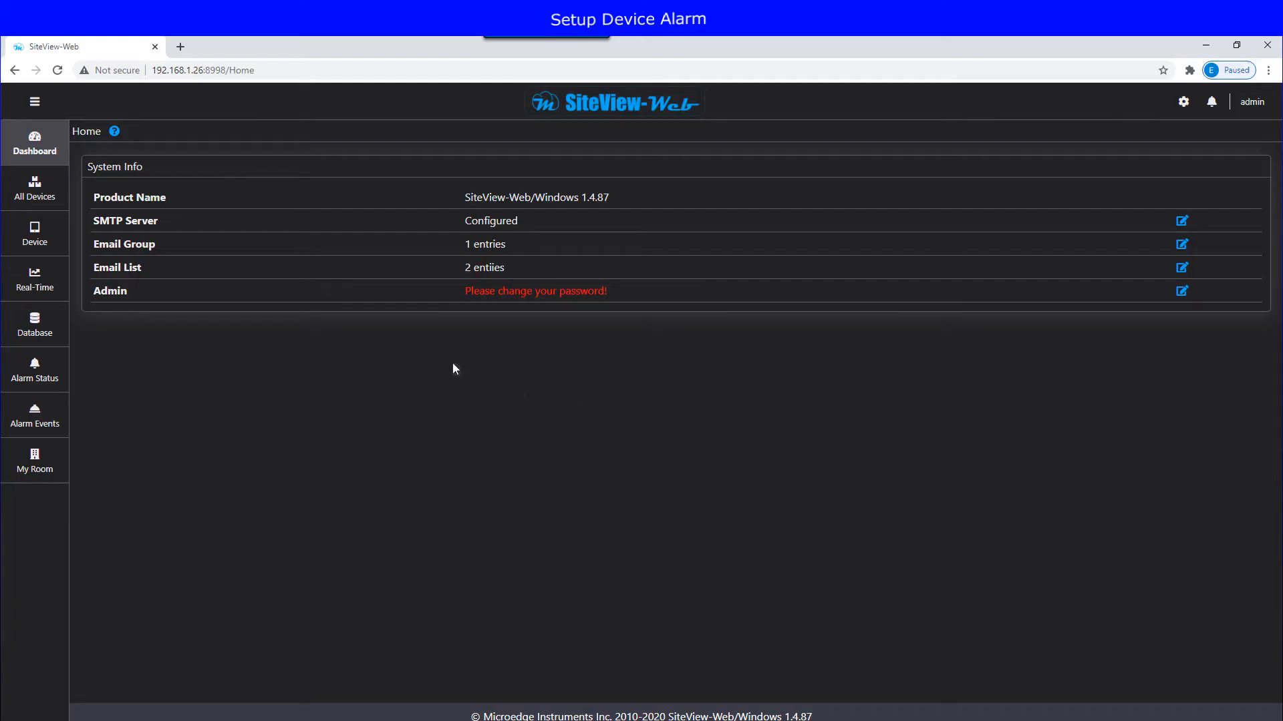
Step: Enable LPTM-1's device alarms and send them to the Manager G1 email group
left_click(23, 235)
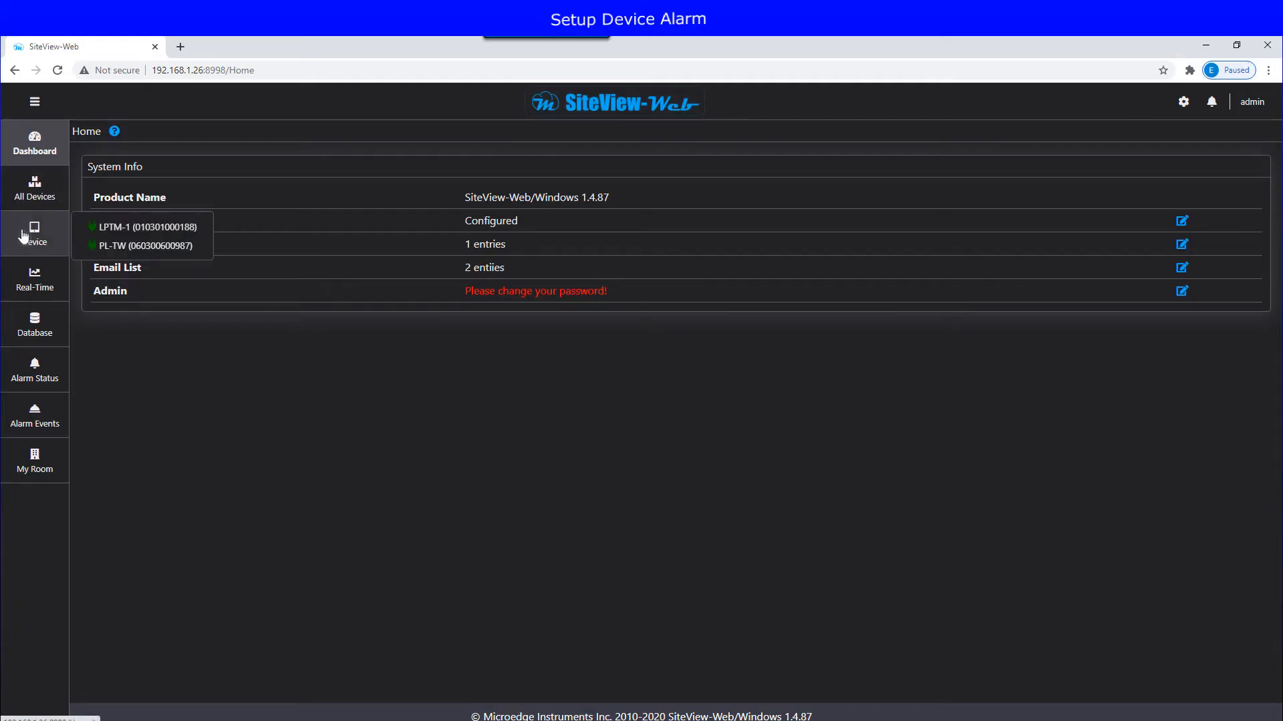
left_click(115, 231)
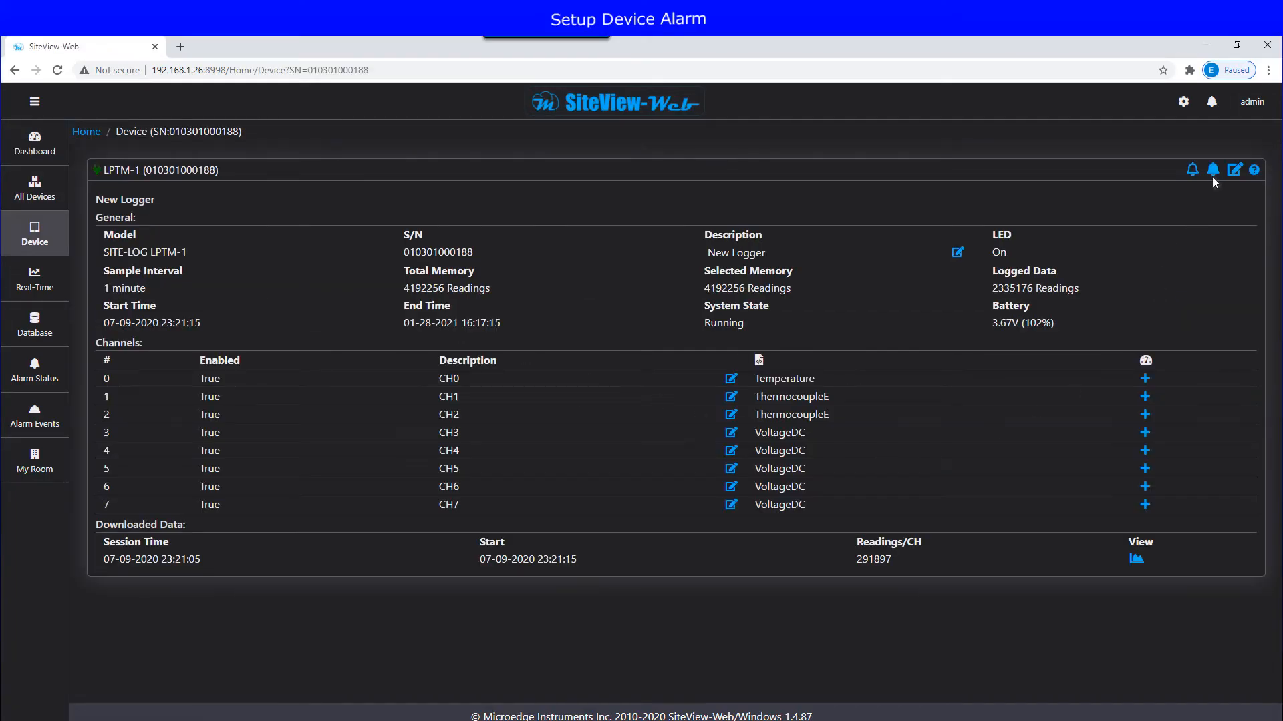
left_click(1213, 171)
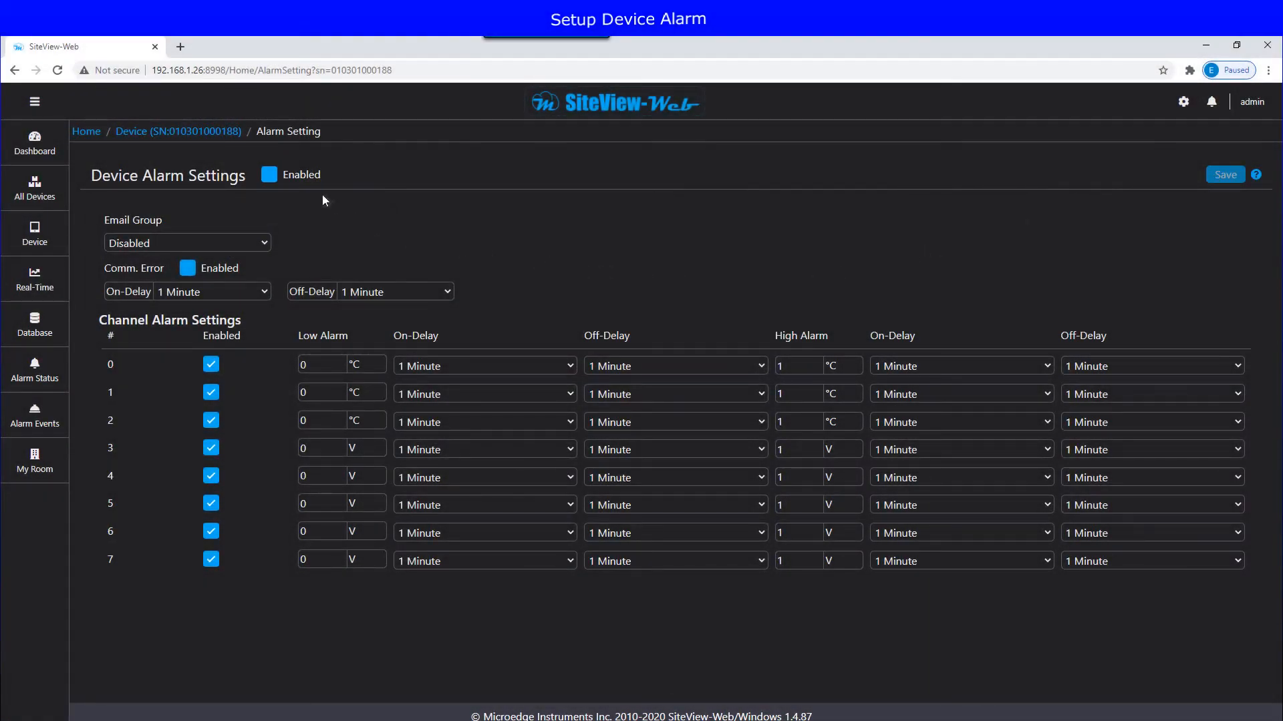
left_click(268, 176)
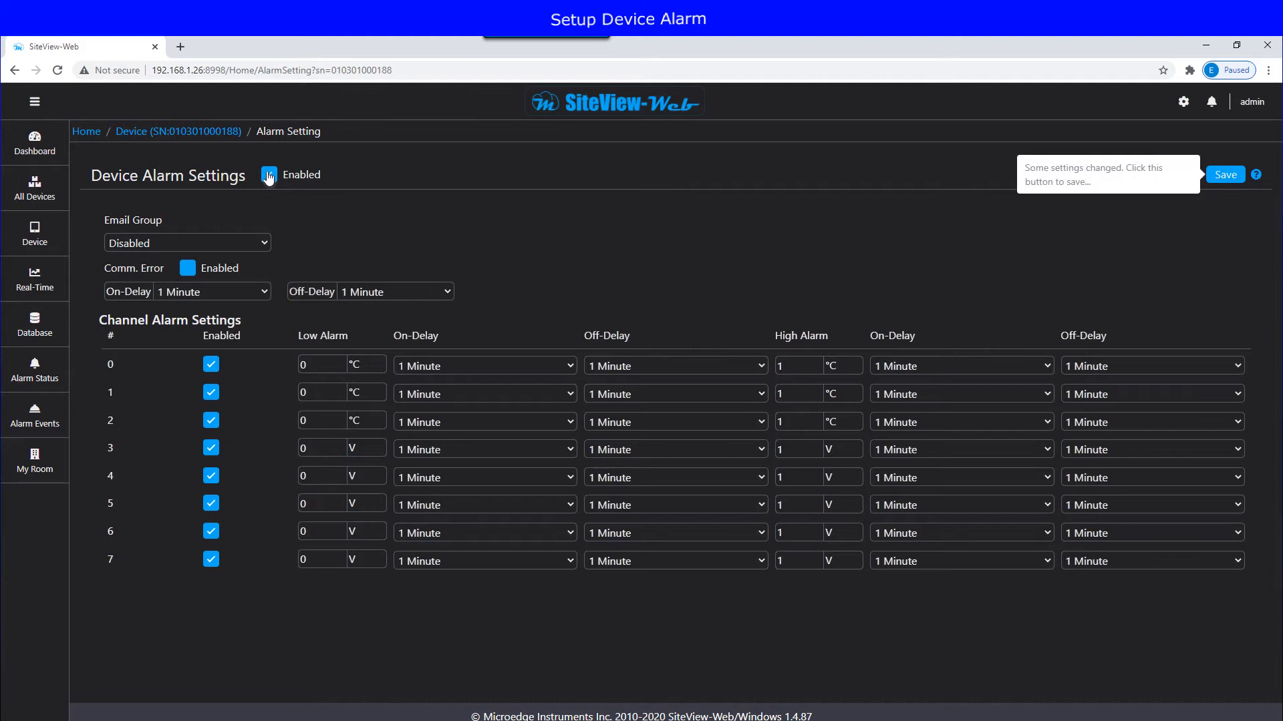
left_click(265, 244)
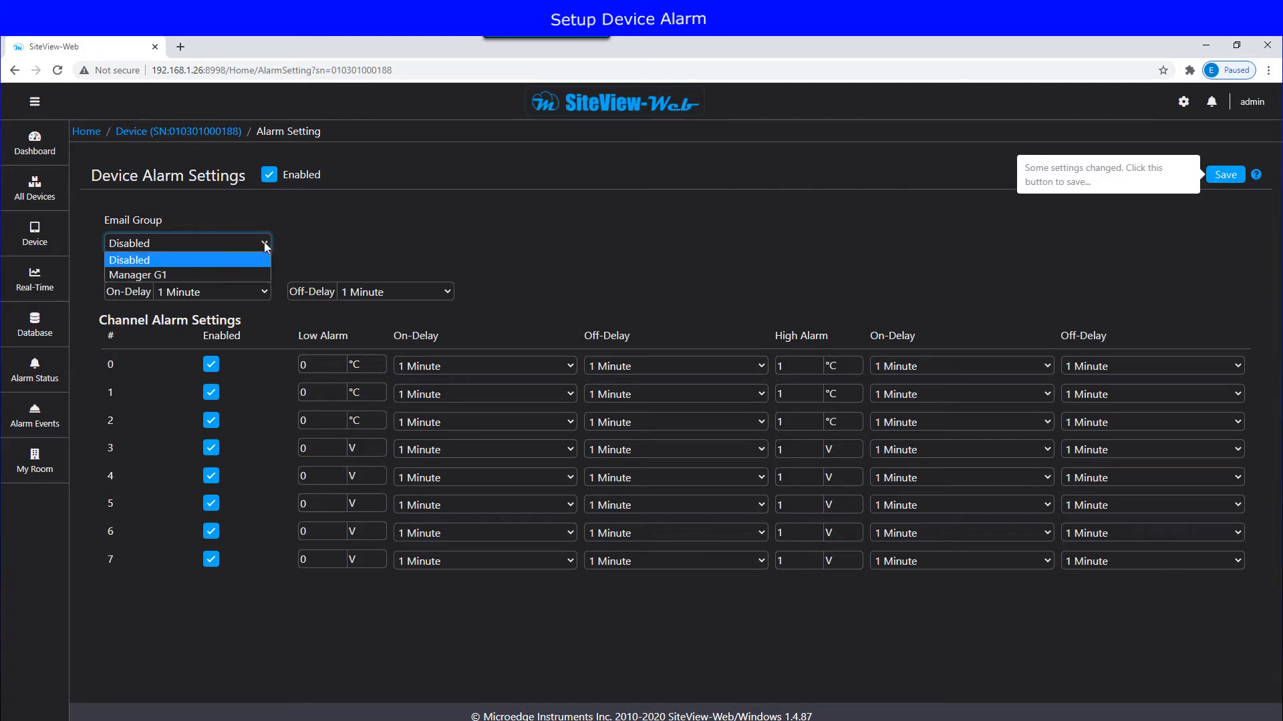
left_click(185, 274)
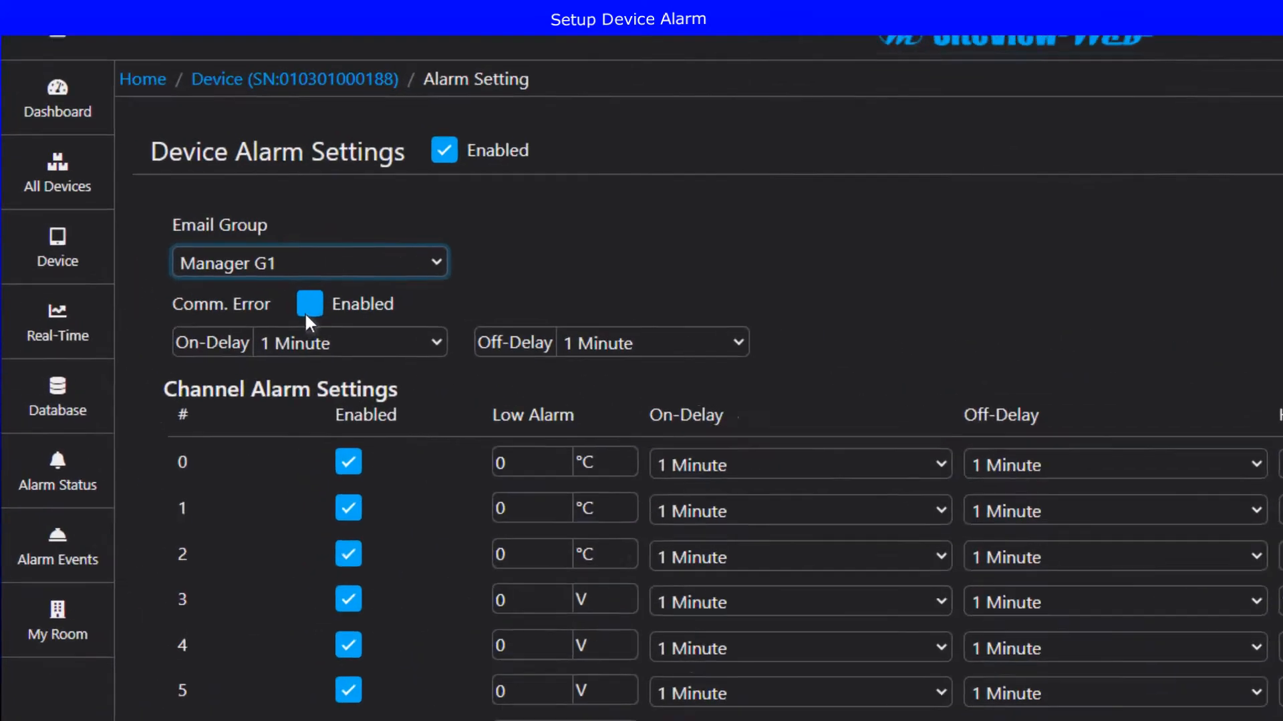
Step: Turn on Comm. Error alarms with on- and off-delays at 1 Minute
left_click(187, 267)
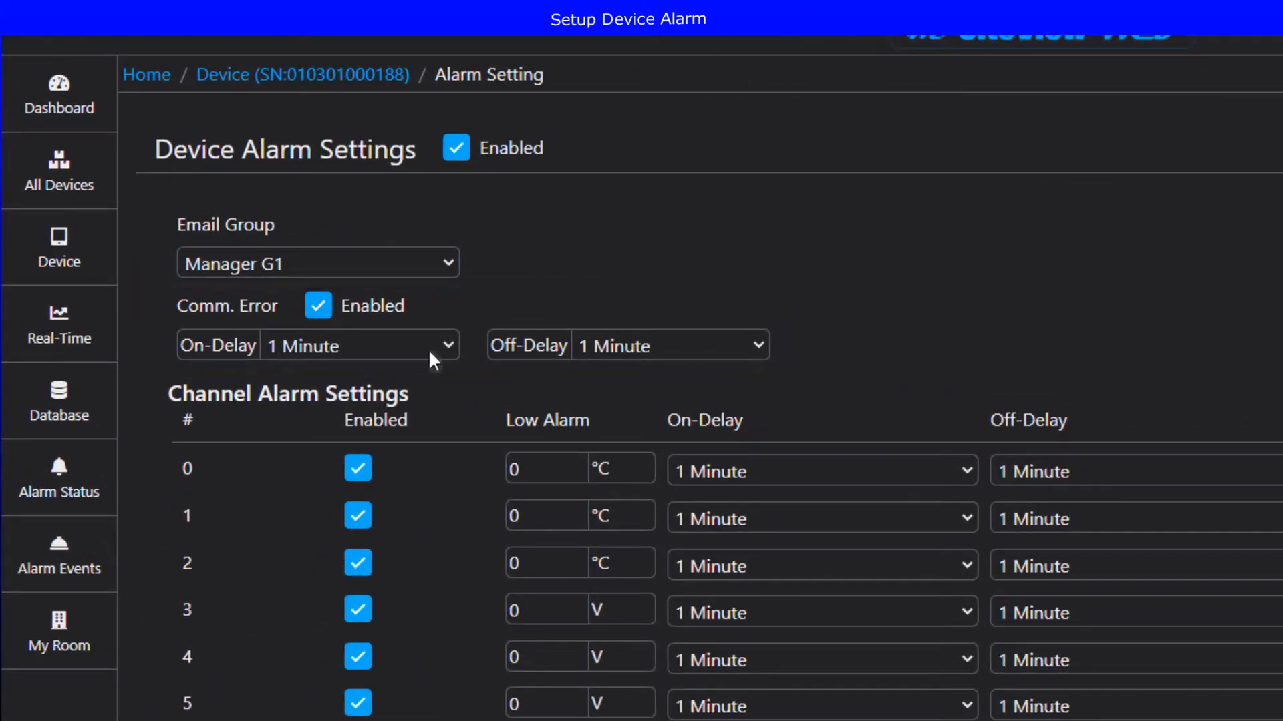
left_click(452, 345)
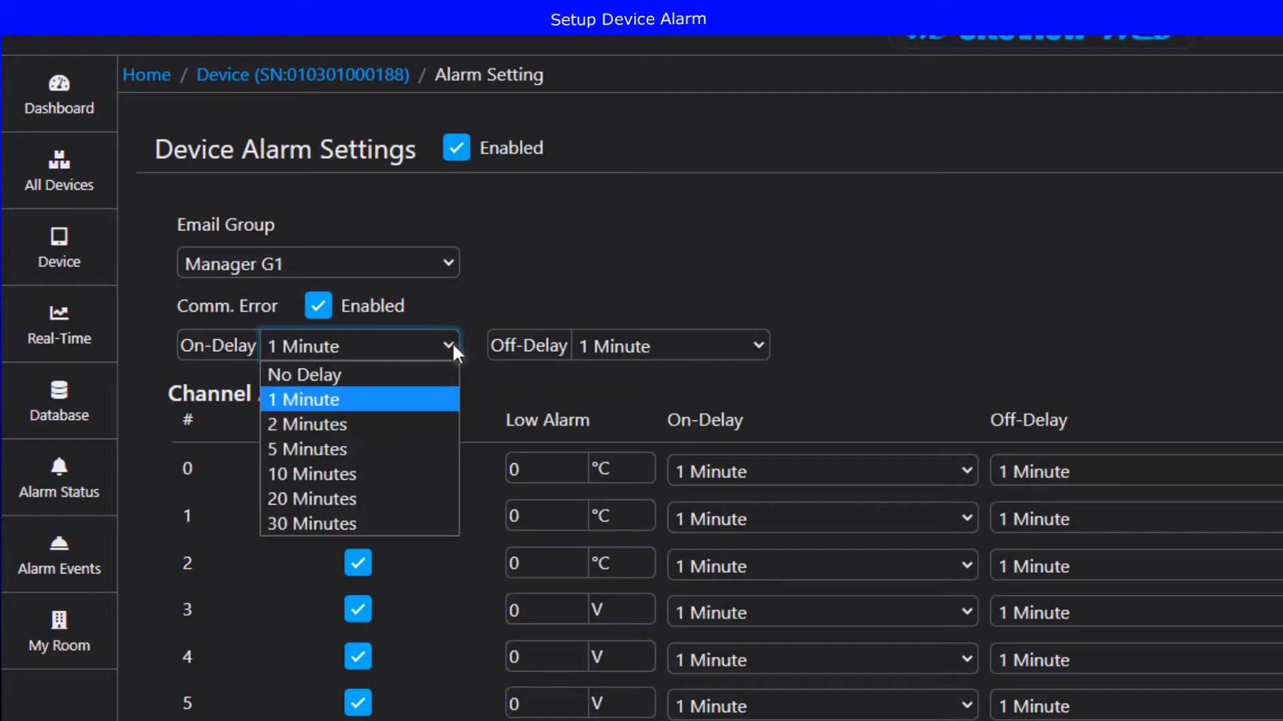
left_click(451, 344)
left_click(763, 345)
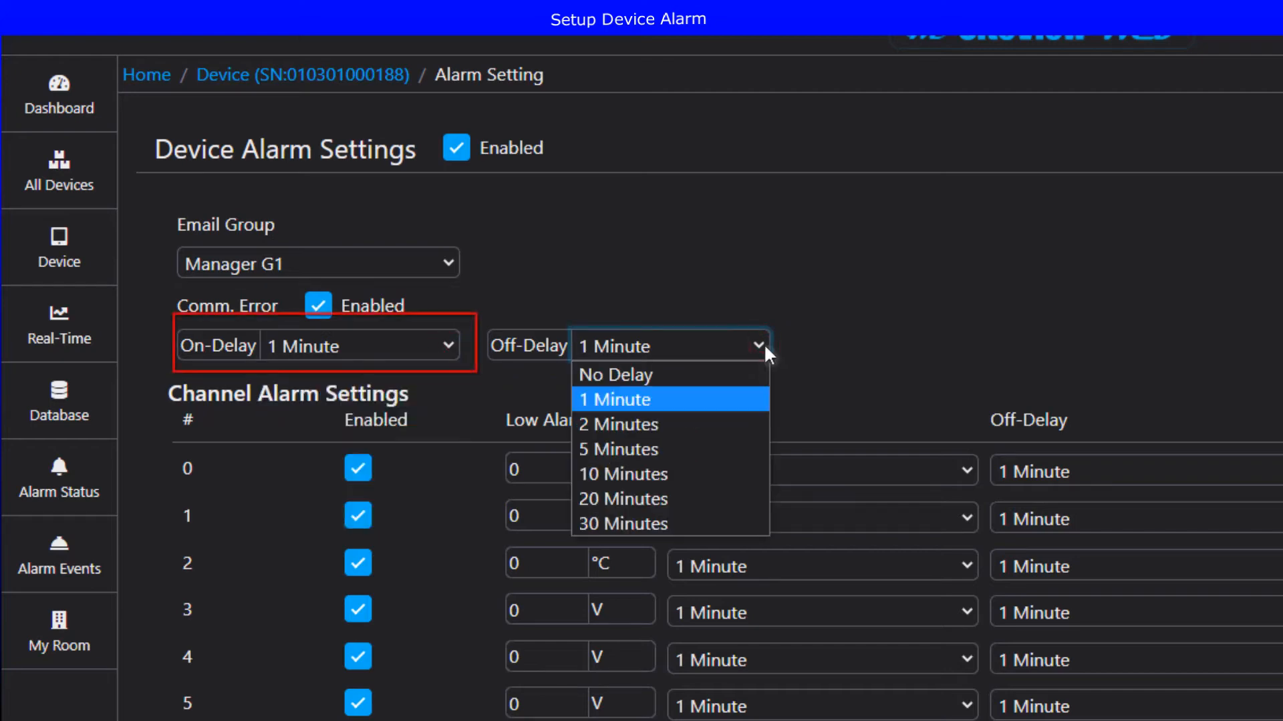
left_click(763, 344)
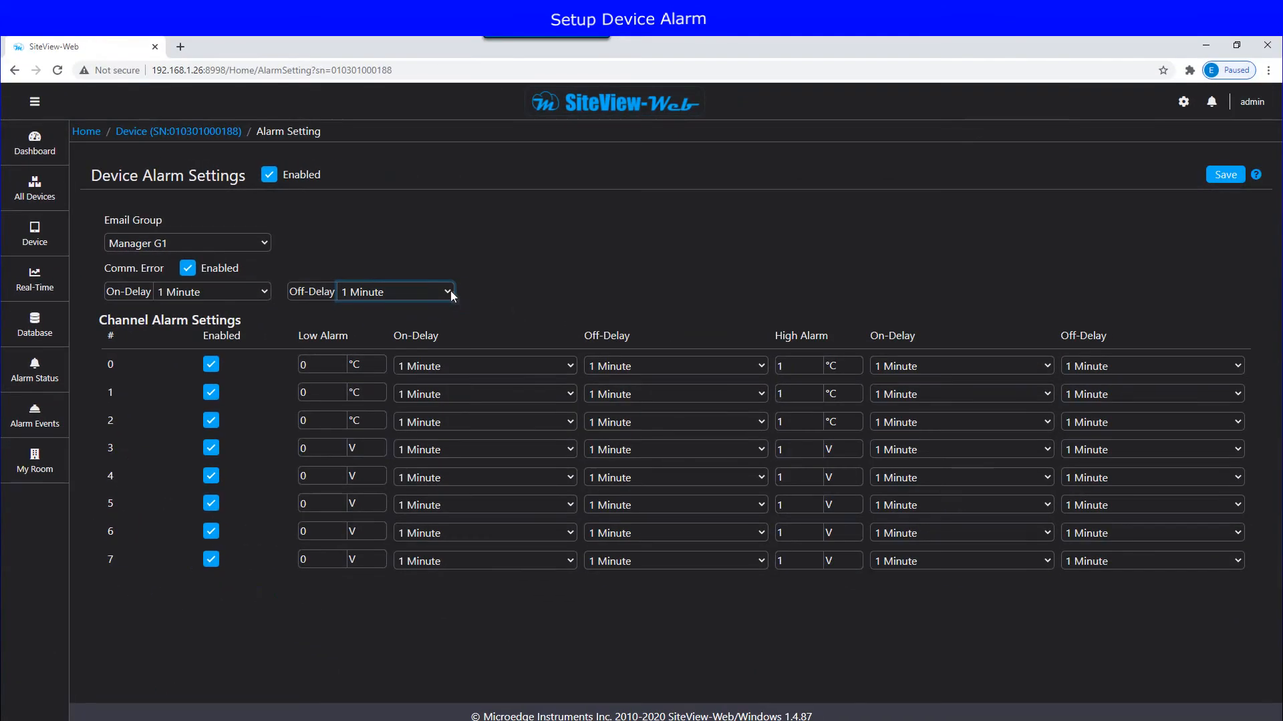
Step: Set channel 0's alarm limits to 20 °C low and 30 °C high
left_click(335, 365)
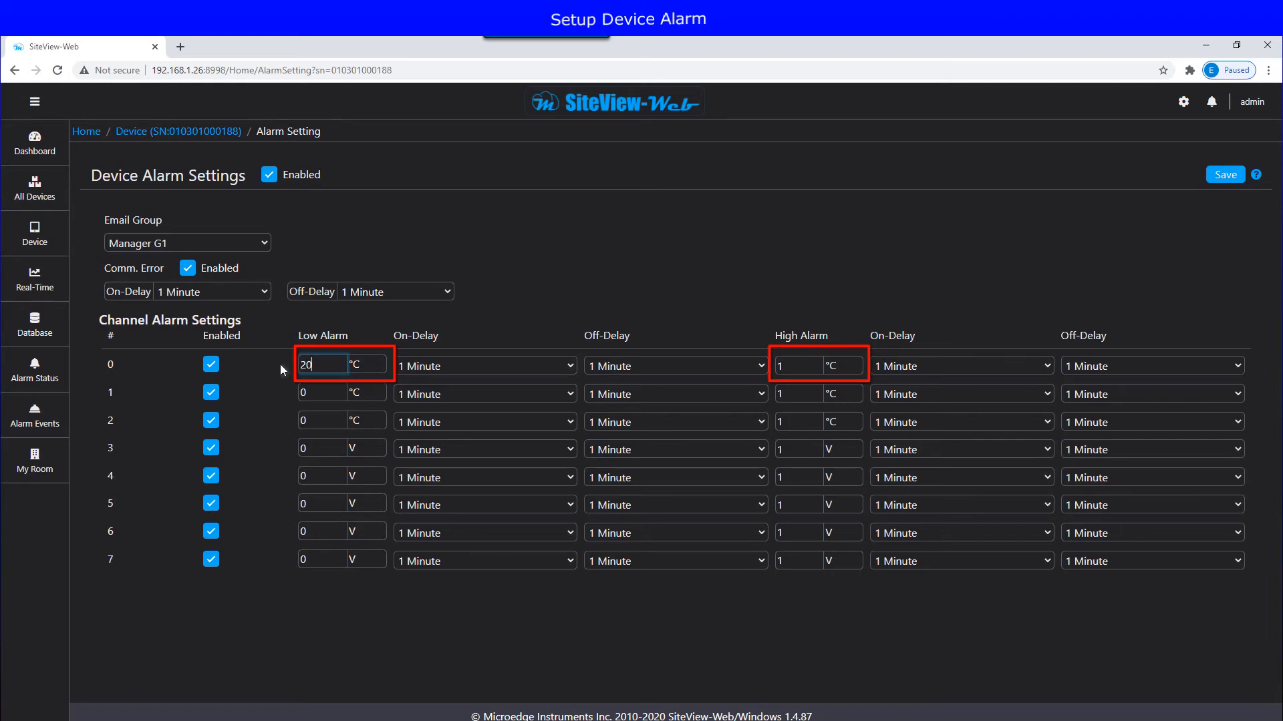
type("20")
double_click(809, 364)
type("30")
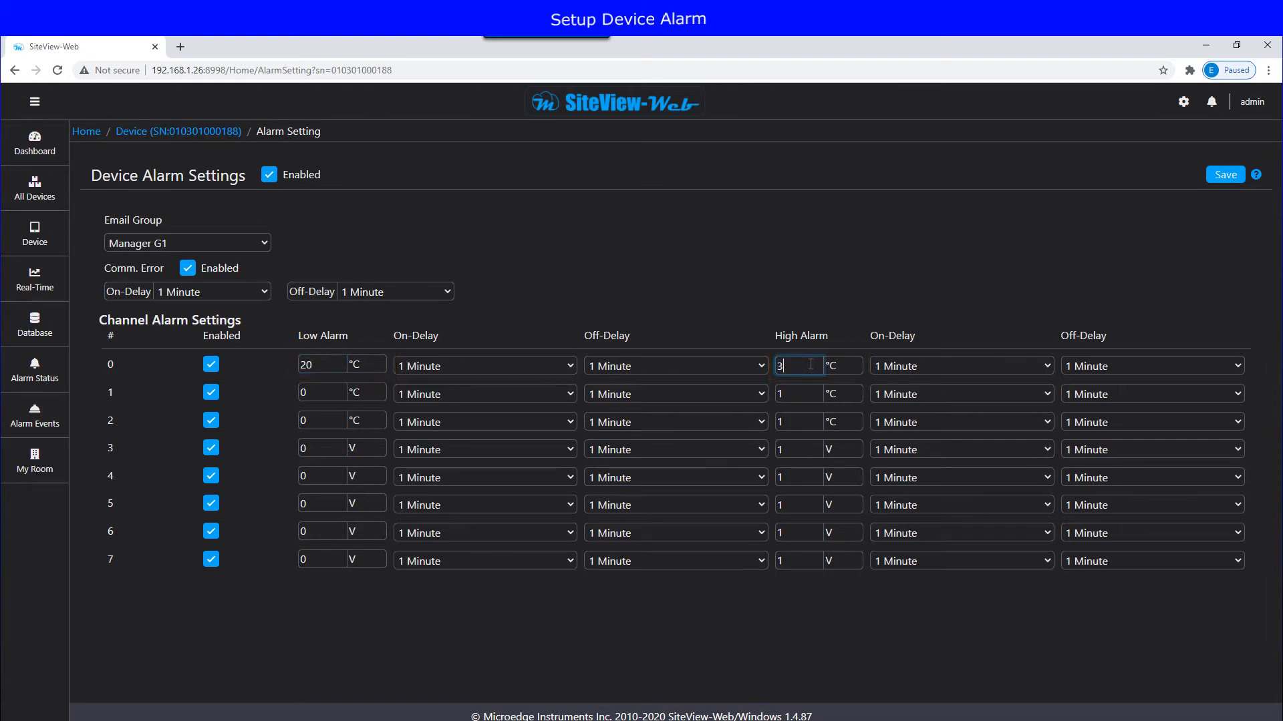
Step: Disable alarms for channels 1–6 and save the alarm settings, confirming with Yes
left_click(211, 393)
left_click(211, 421)
left_click(211, 450)
left_click(211, 477)
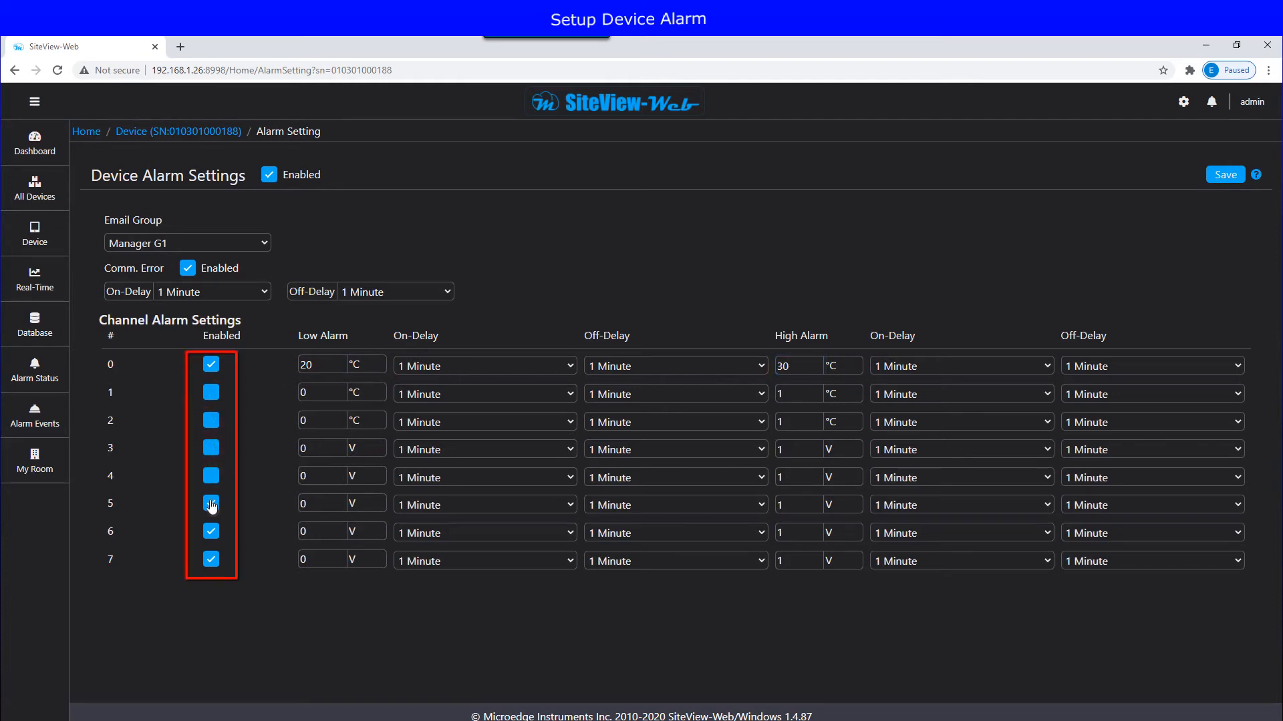
left_click(211, 505)
left_click(211, 533)
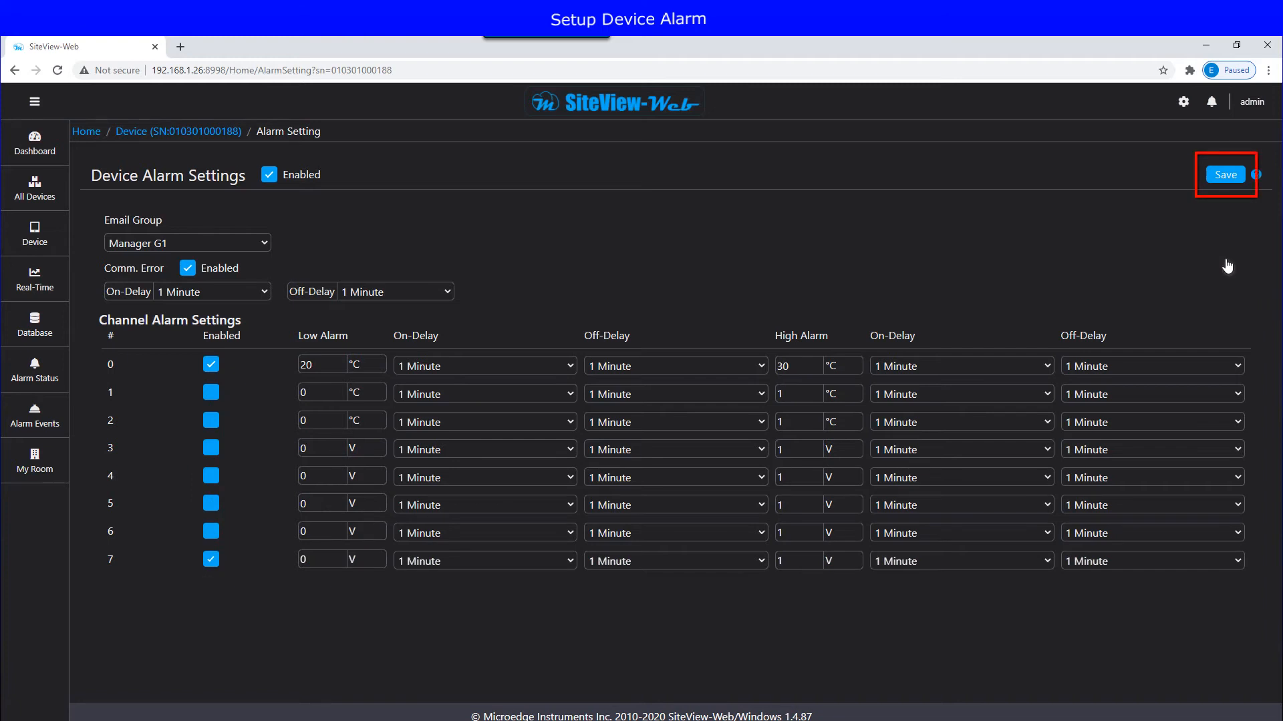
left_click(1225, 175)
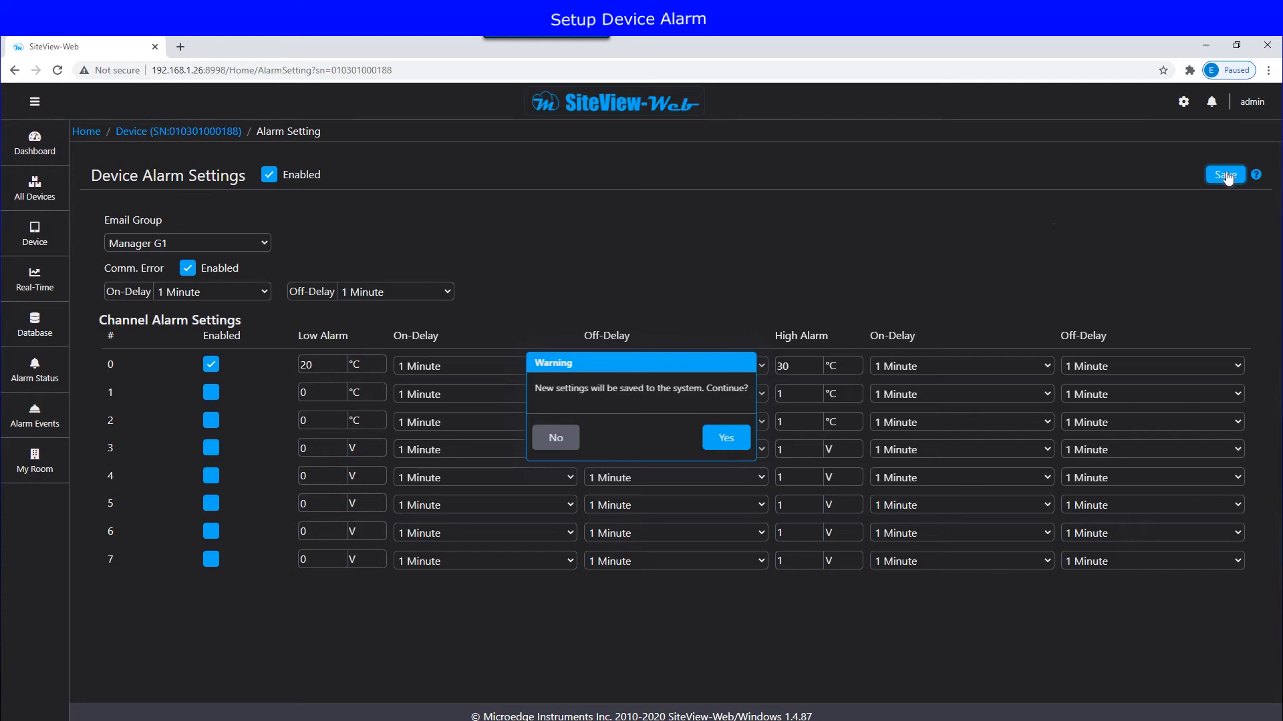
left_click(727, 438)
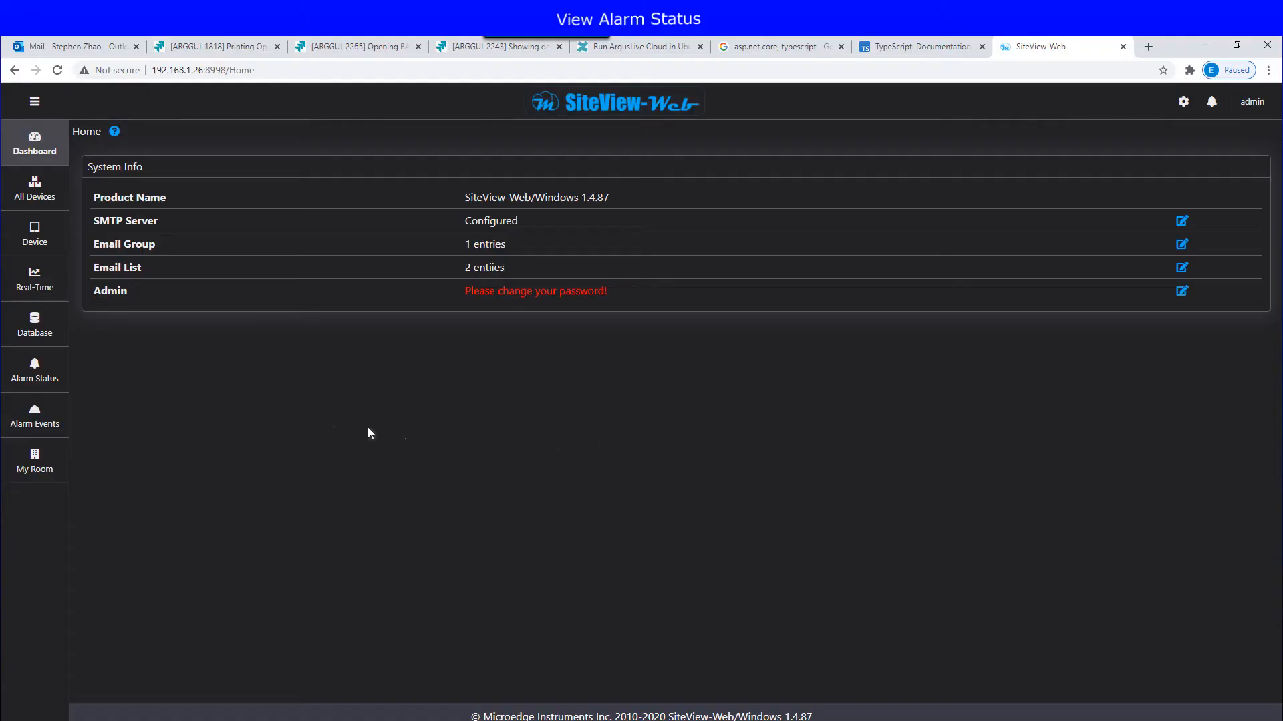
Step: Open the Alarm Status page and its Help - Alarm Status page for the device panel
left_click(37, 378)
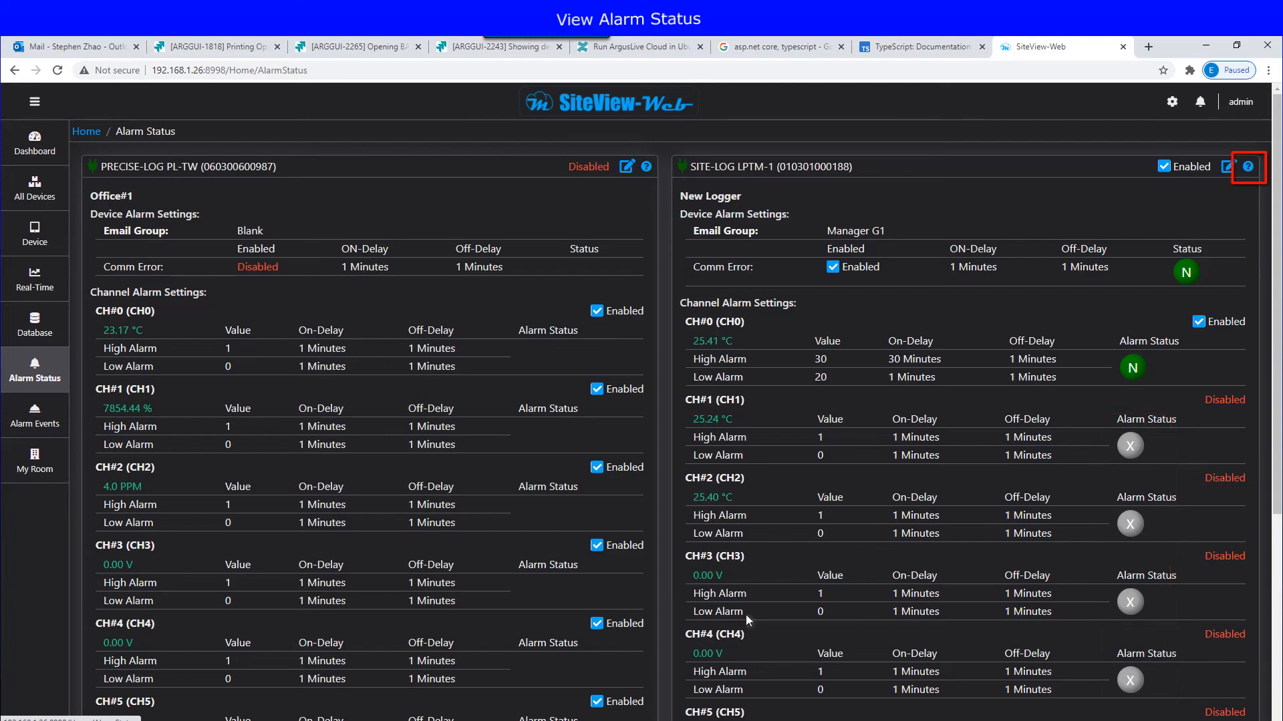
left_click(1247, 167)
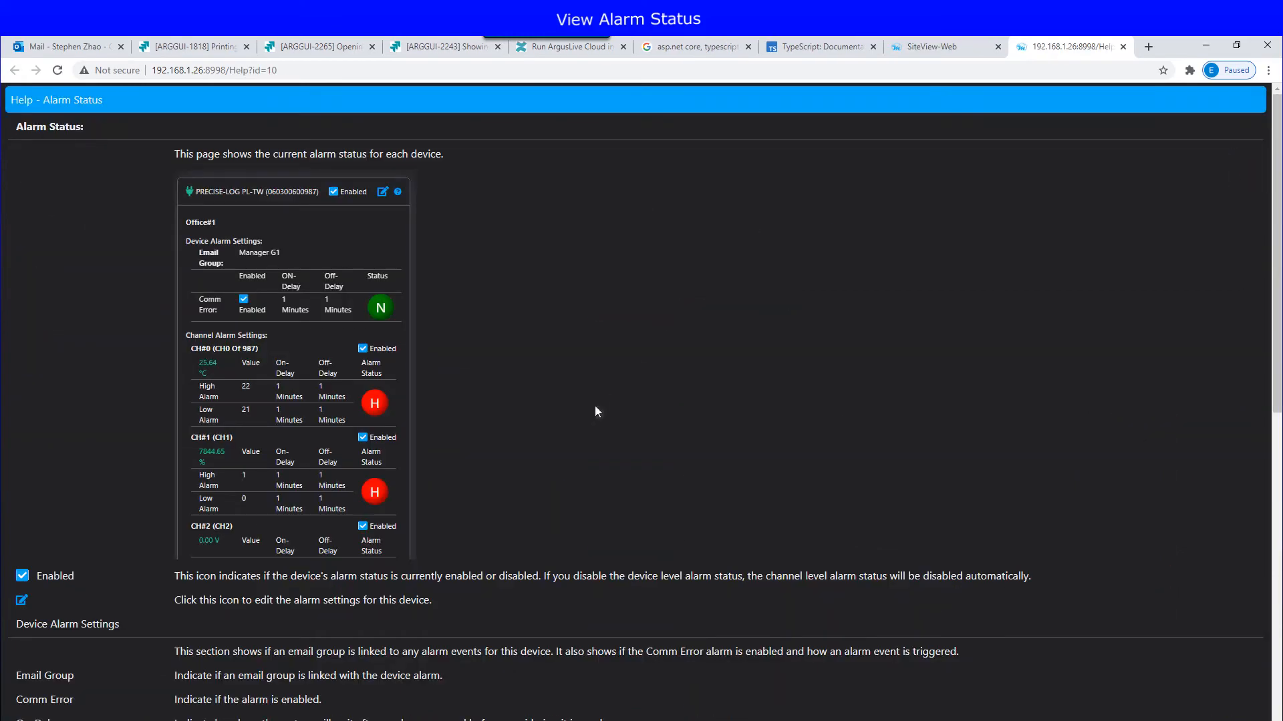
scroll(594, 407, "down", 9)
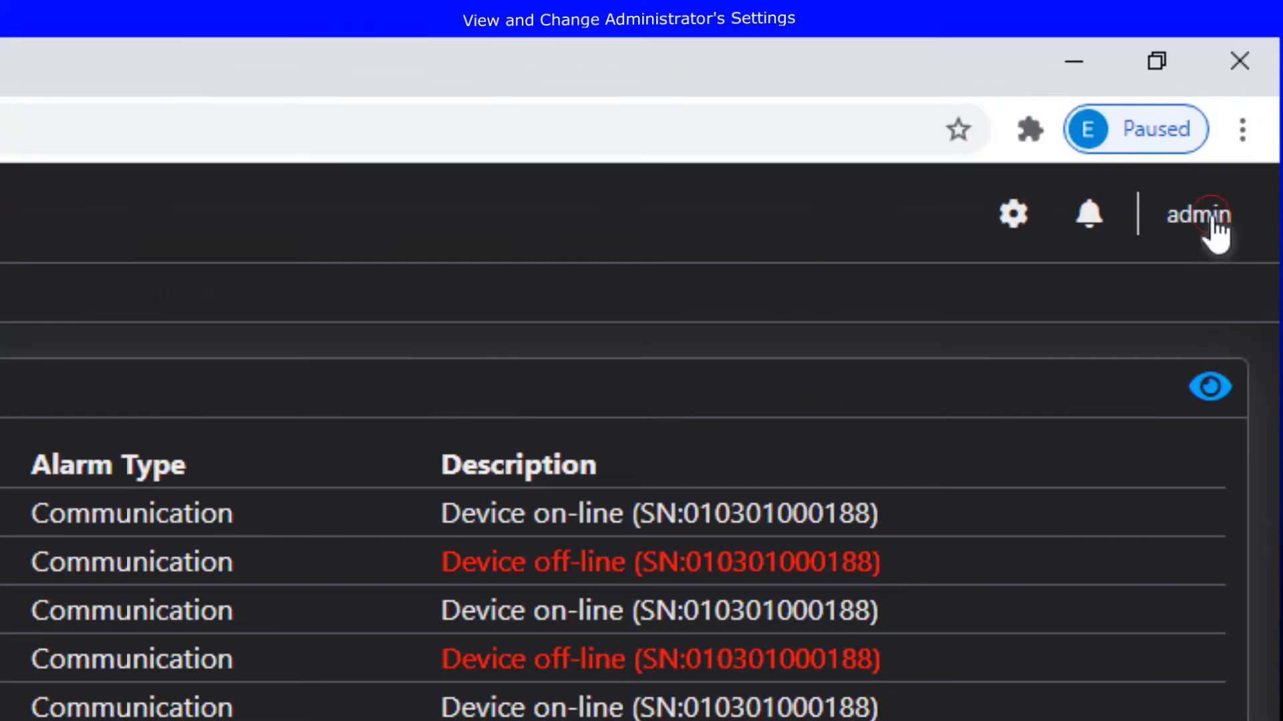
Step: Open the admin's Settings and switch the colour theme to light, then back to dark
left_click(1254, 104)
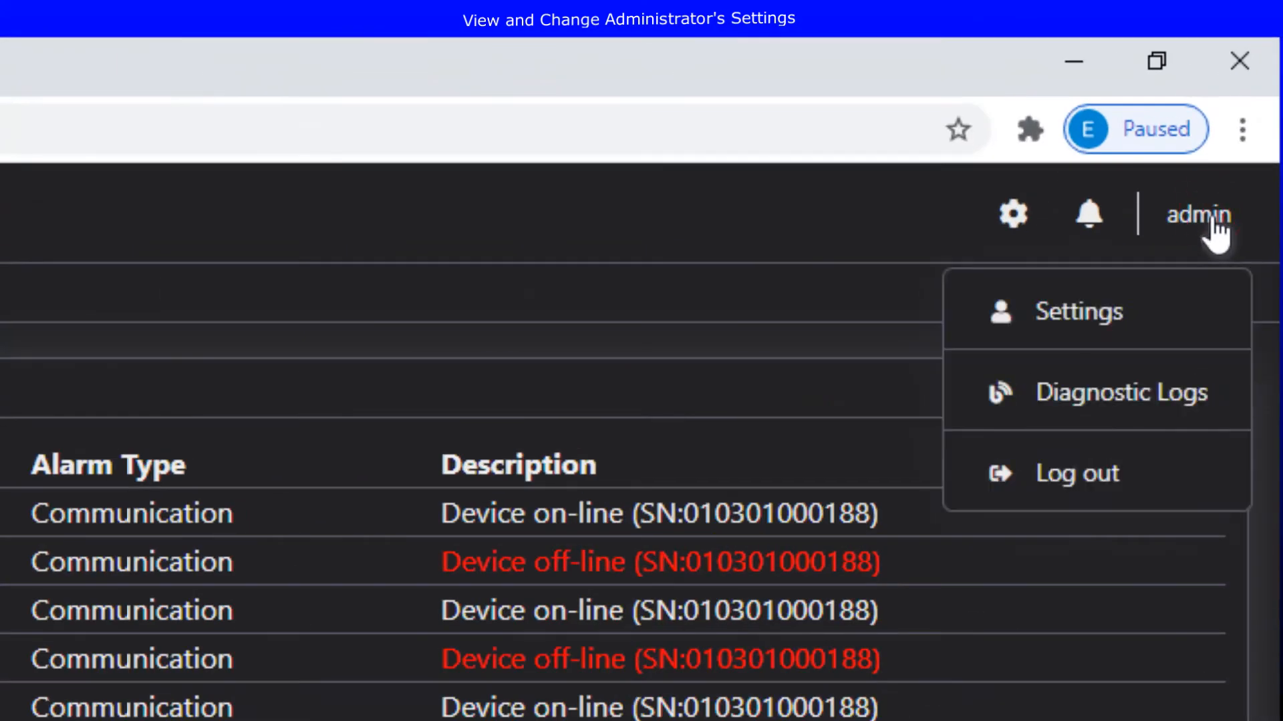
left_click(1082, 314)
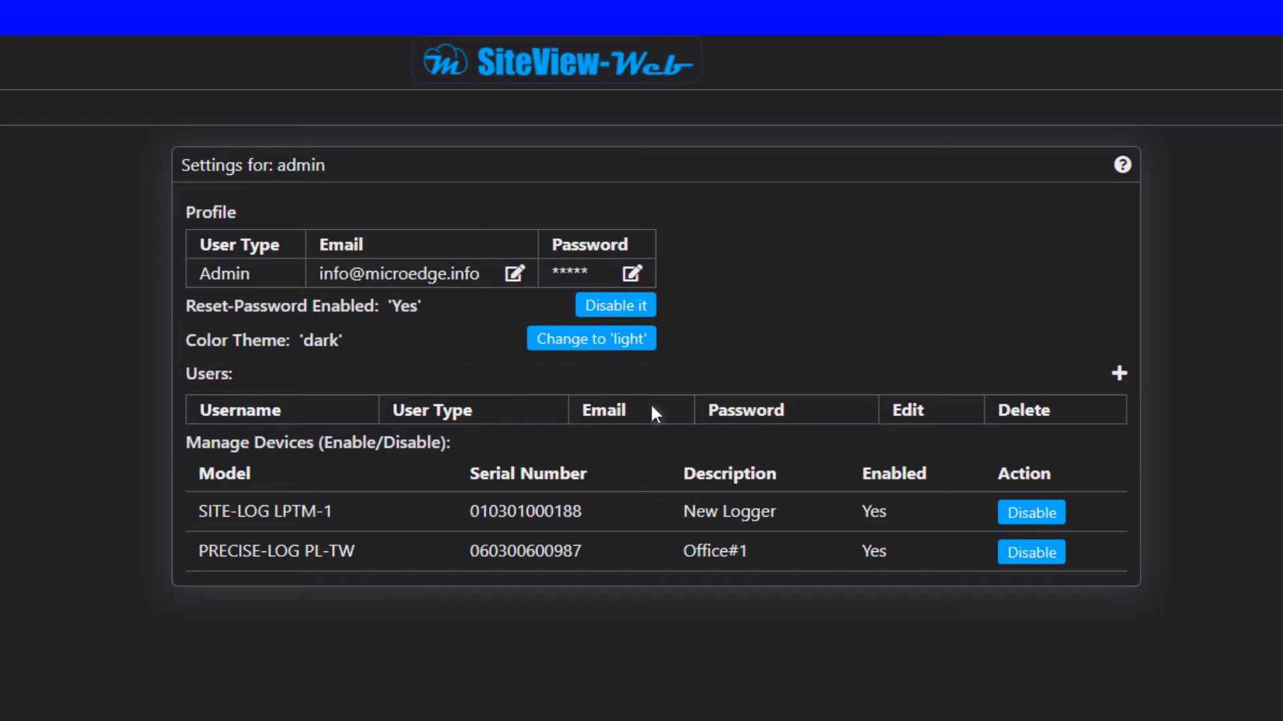
left_click(616, 353)
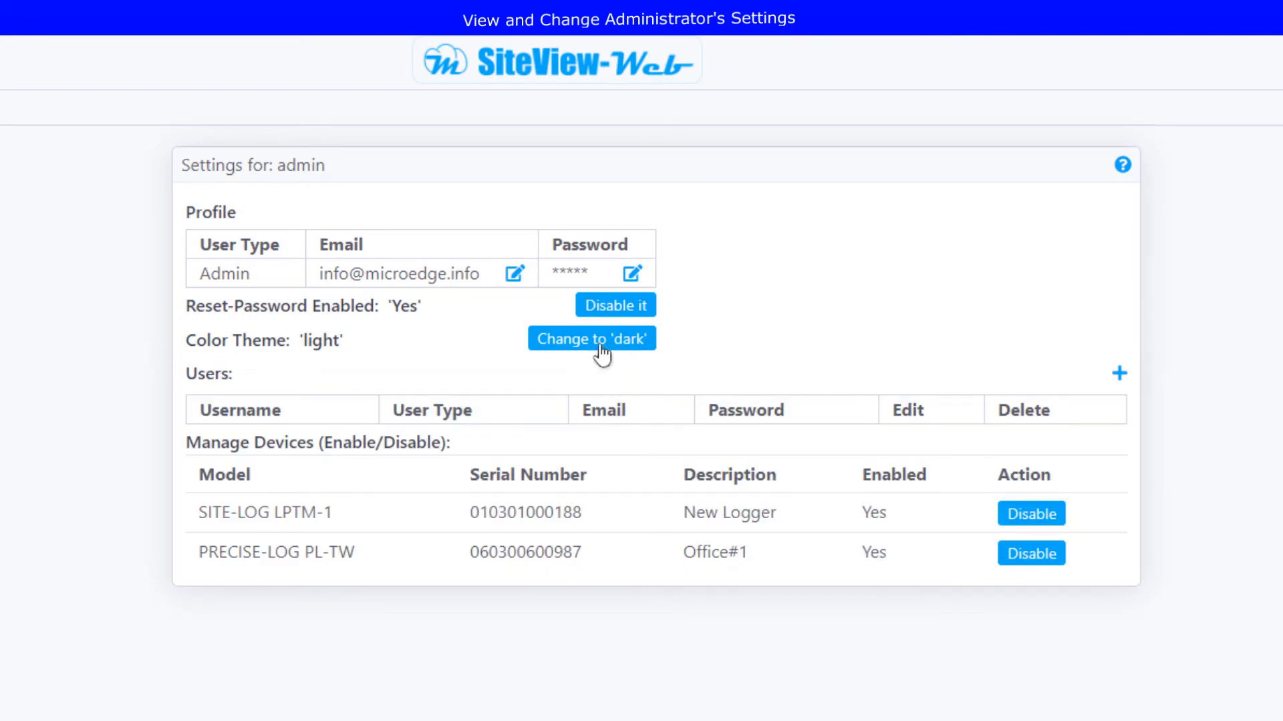
left_click(601, 352)
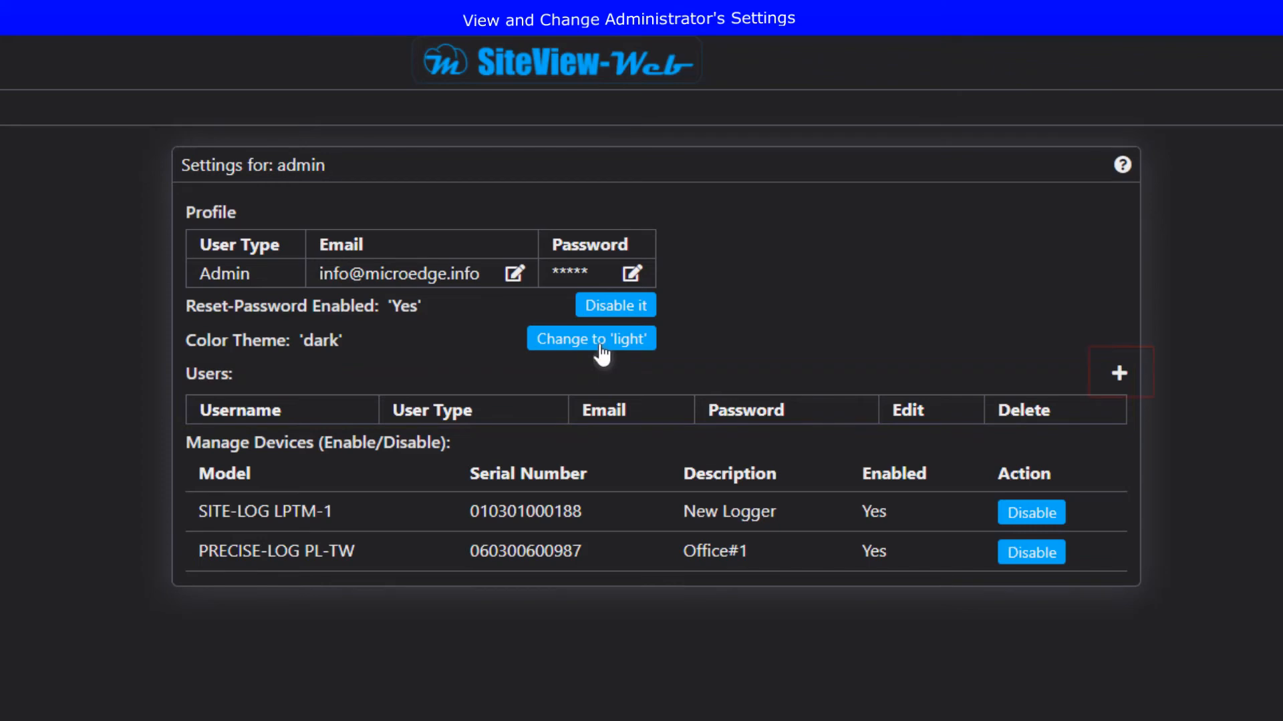
Step: Add a Manager-type user 'user1' with its e-mail and password, and save it
left_click(1118, 374)
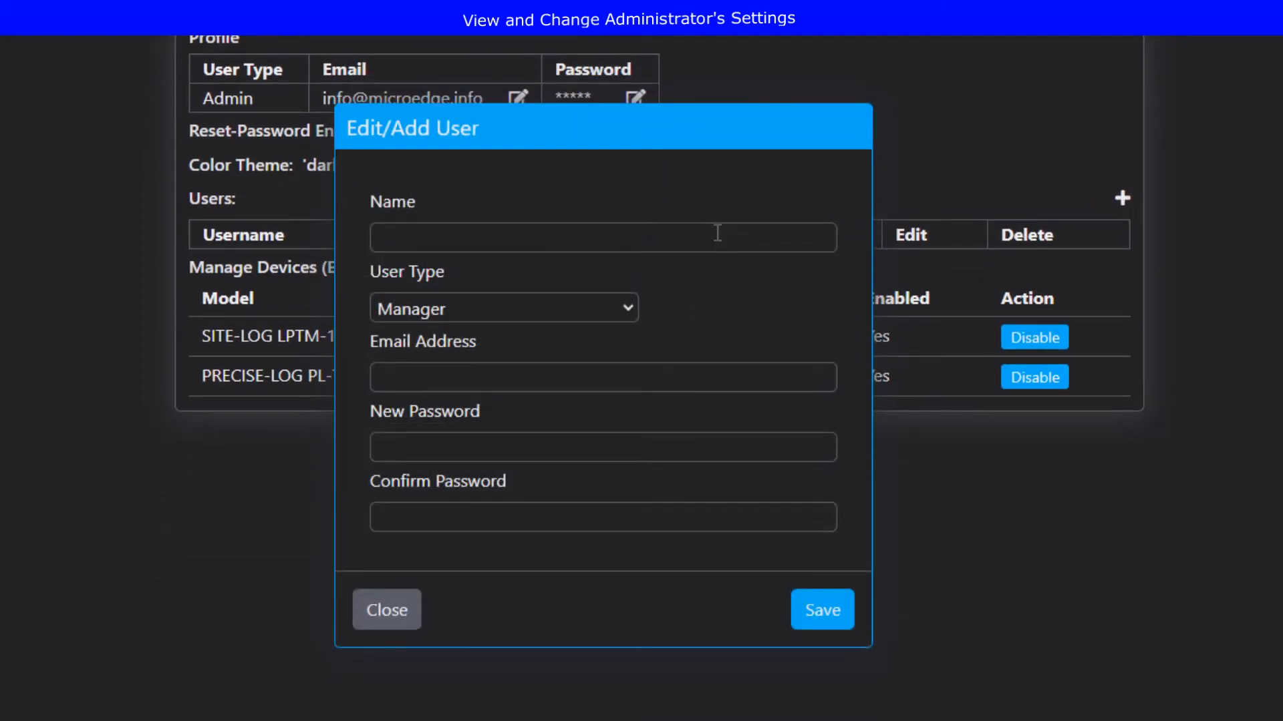
left_click(717, 232)
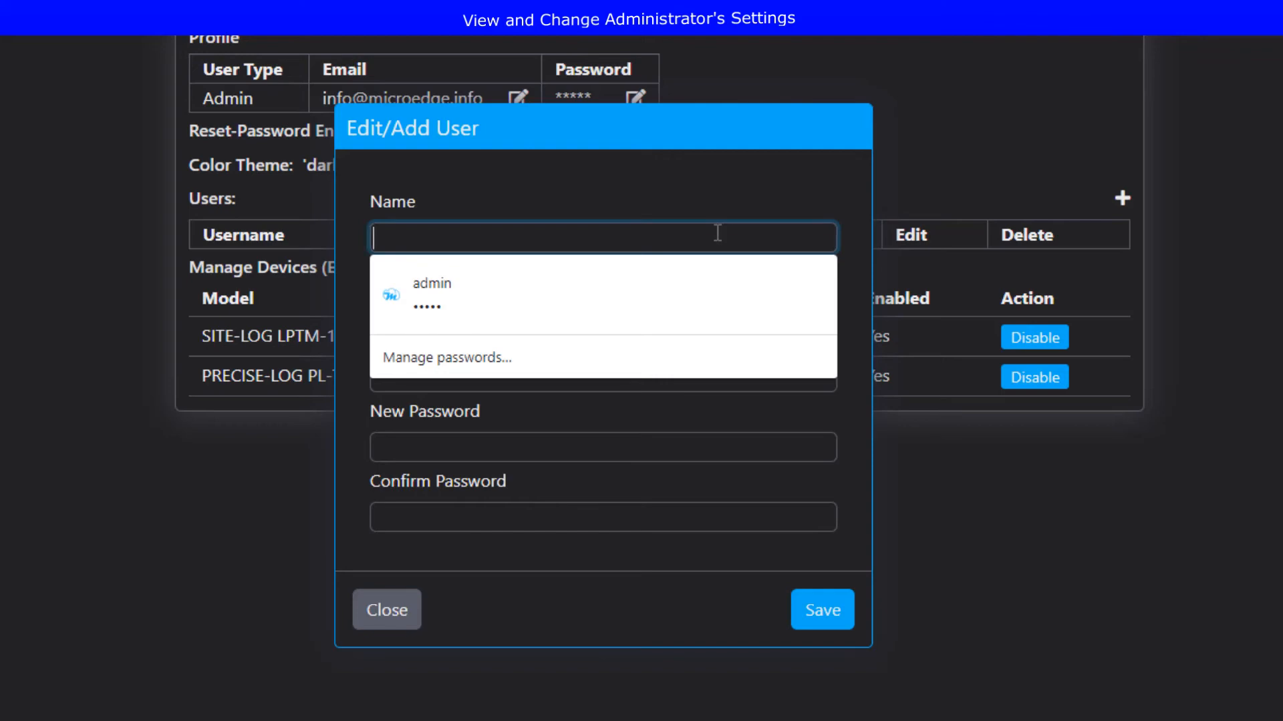
type("user1")
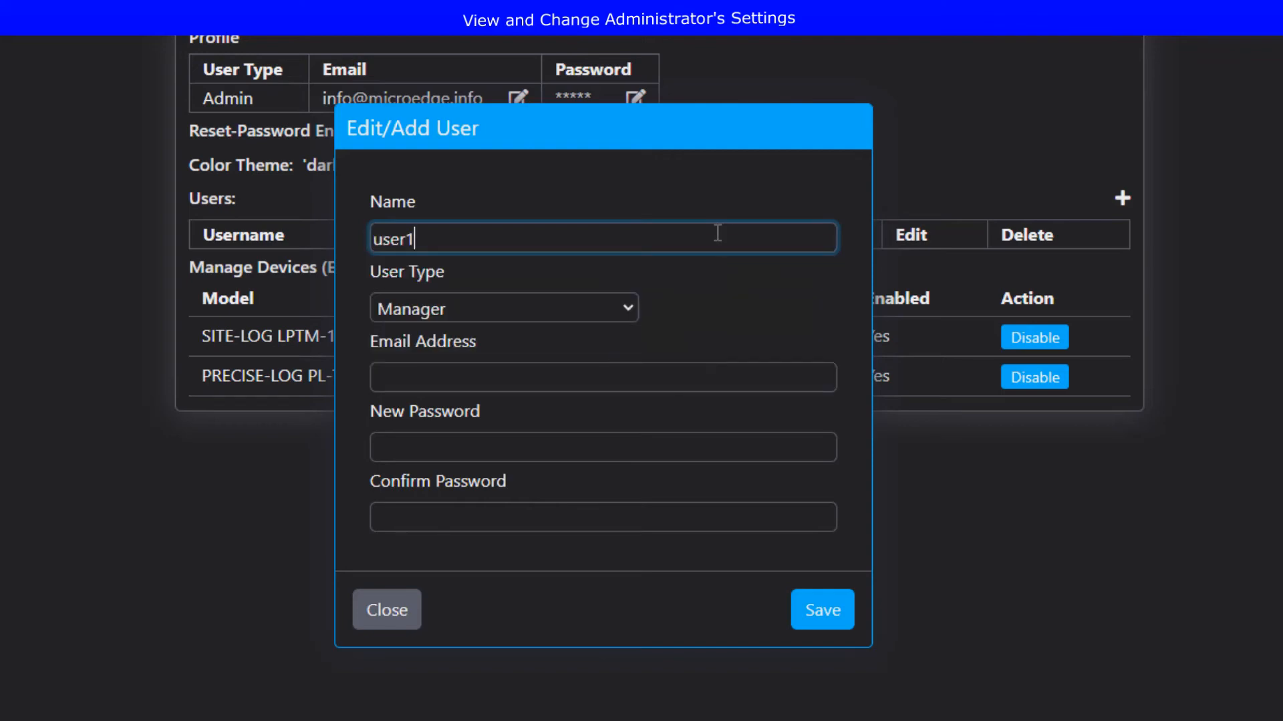
left_click(626, 312)
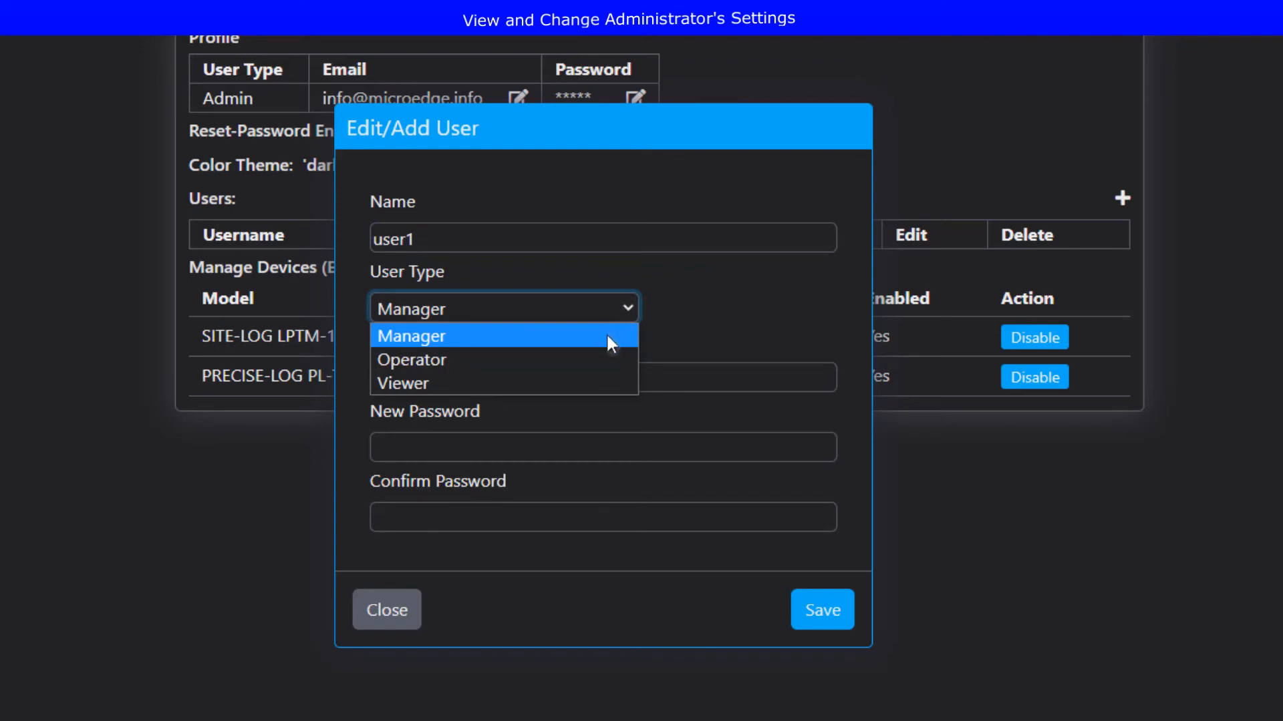
left_click(607, 336)
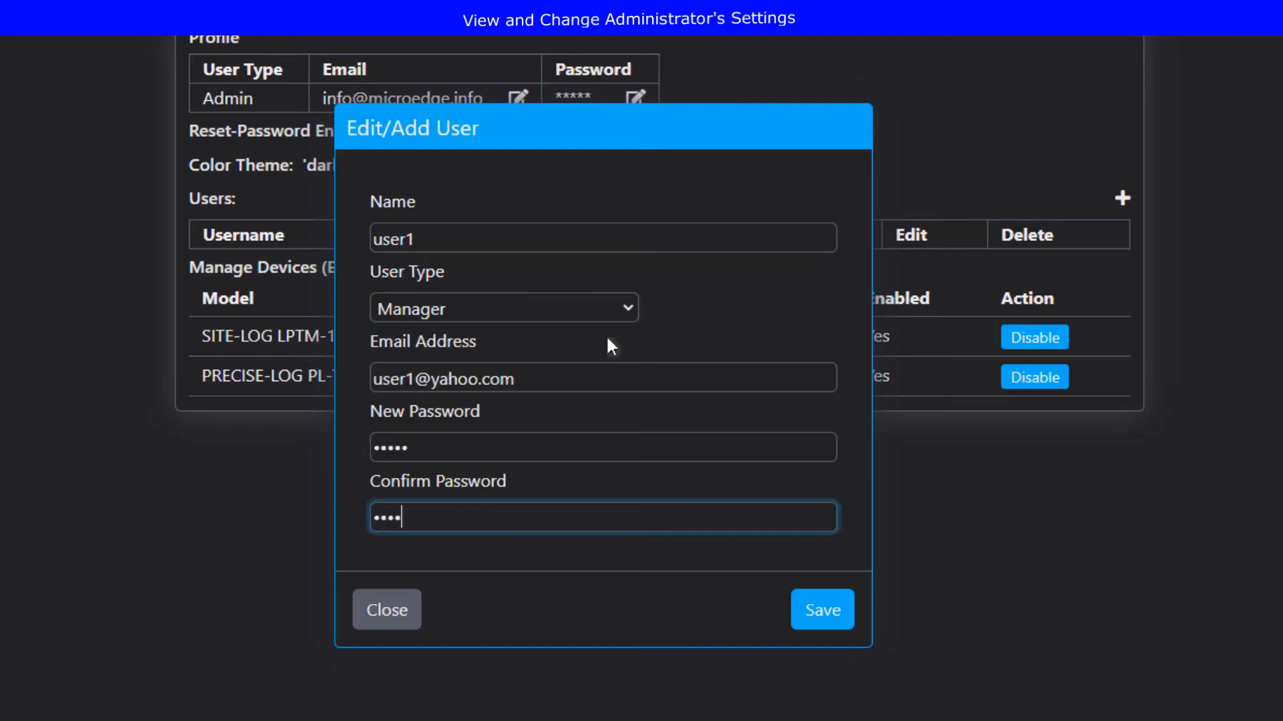
type("5")
left_click(826, 614)
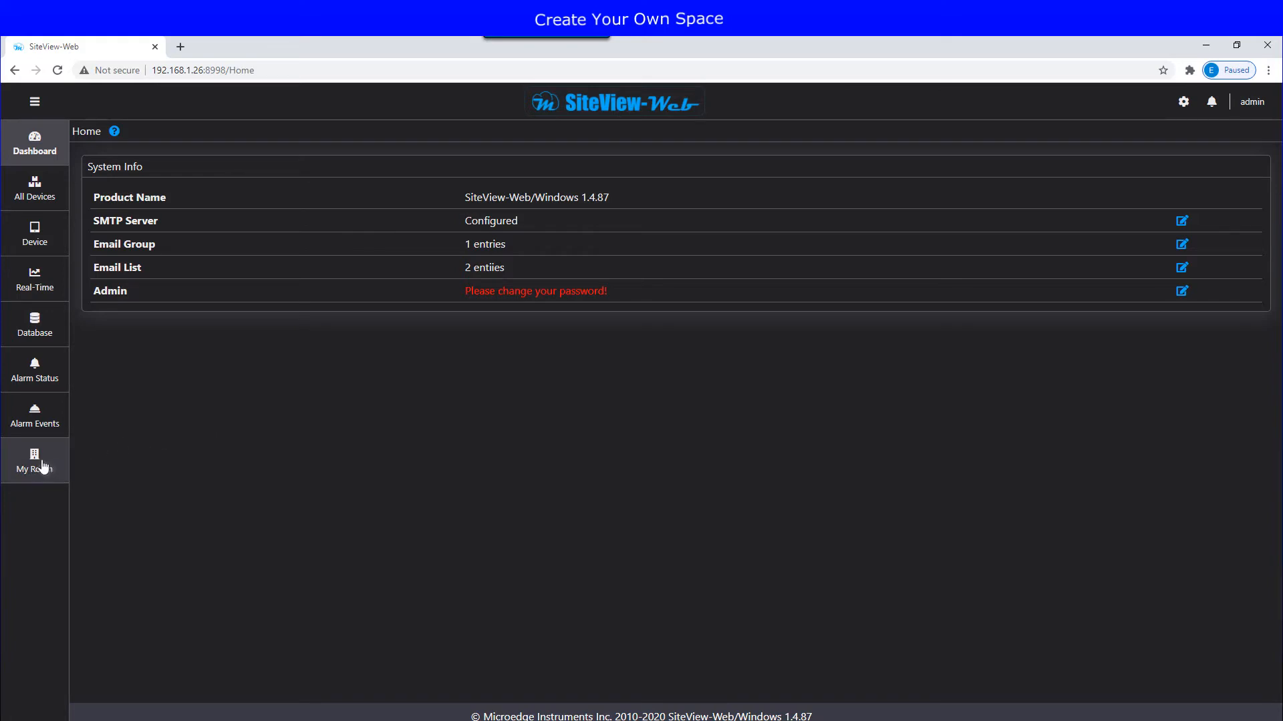
Step: Open the My Room page from the sidebar
left_click(38, 466)
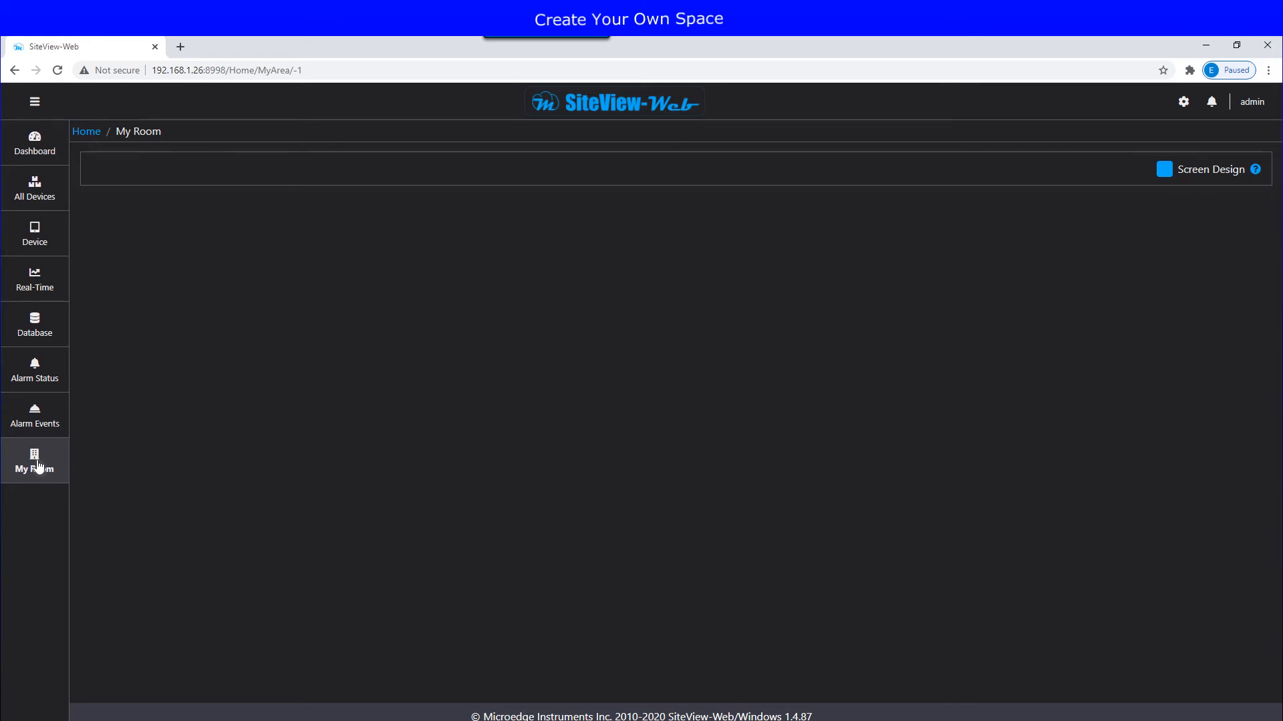
Step: Turn on Screen Design for My Room and drop a Reading into the top-left cell
left_click(1162, 171)
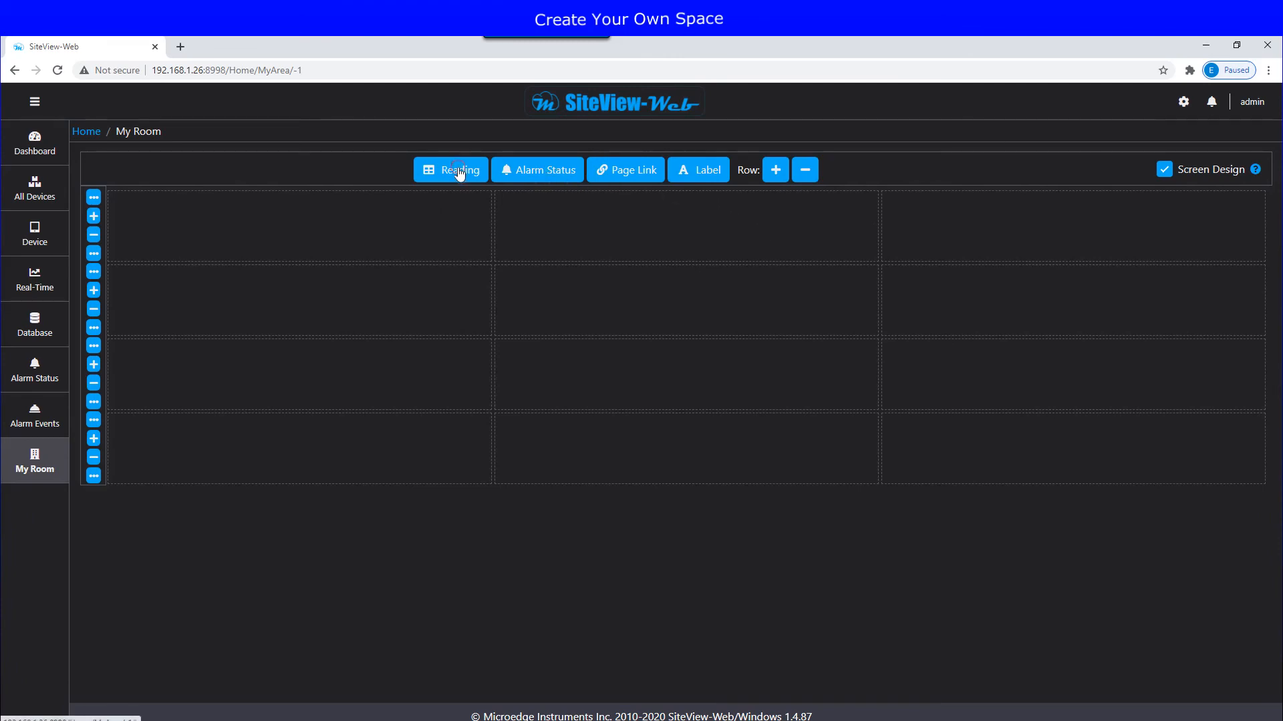
left_click_drag(459, 173, 454, 207)
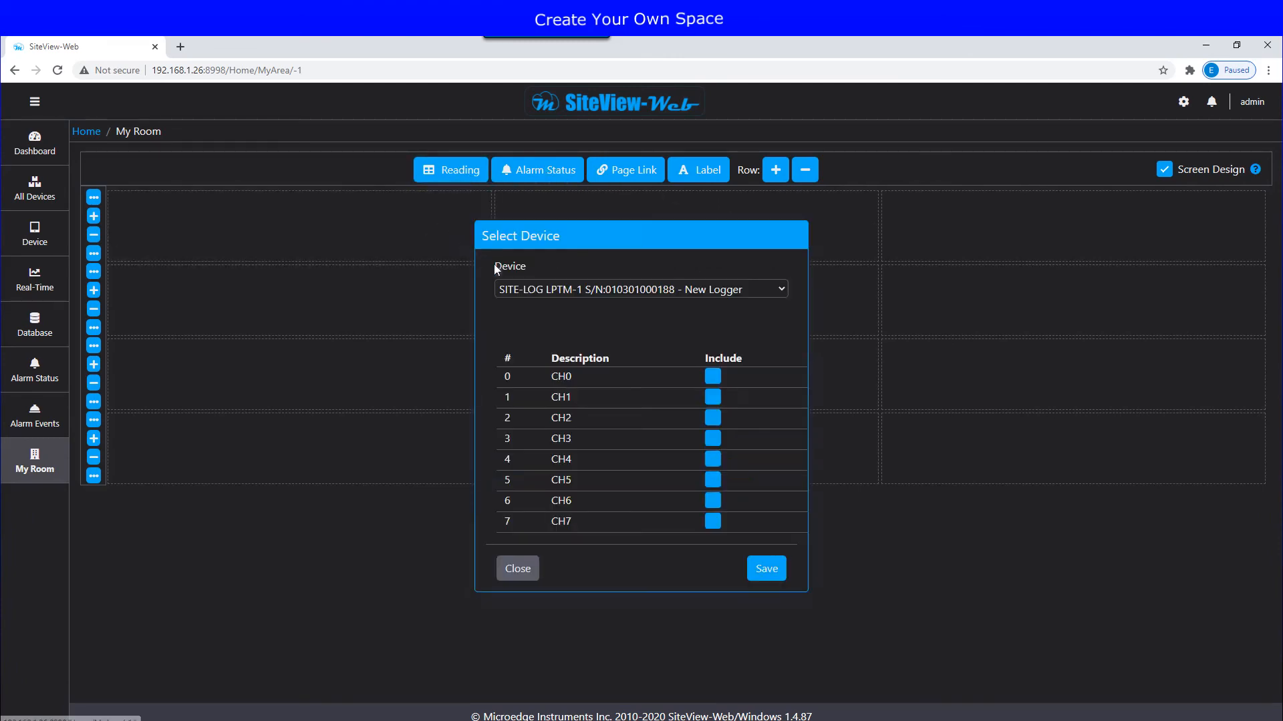
Step: Fill the top row with three New Logger reading tiles, starting with channel CH0
left_click(712, 376)
left_click(767, 569)
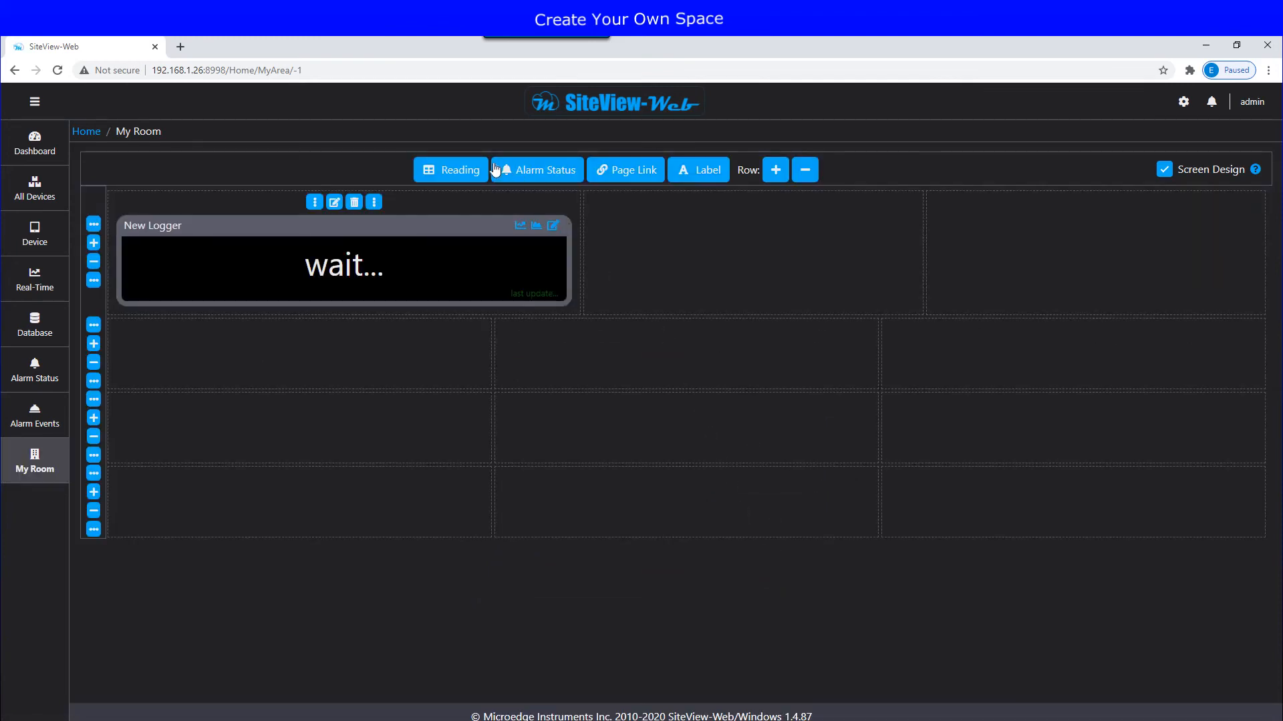
left_click_drag(462, 172, 637, 234)
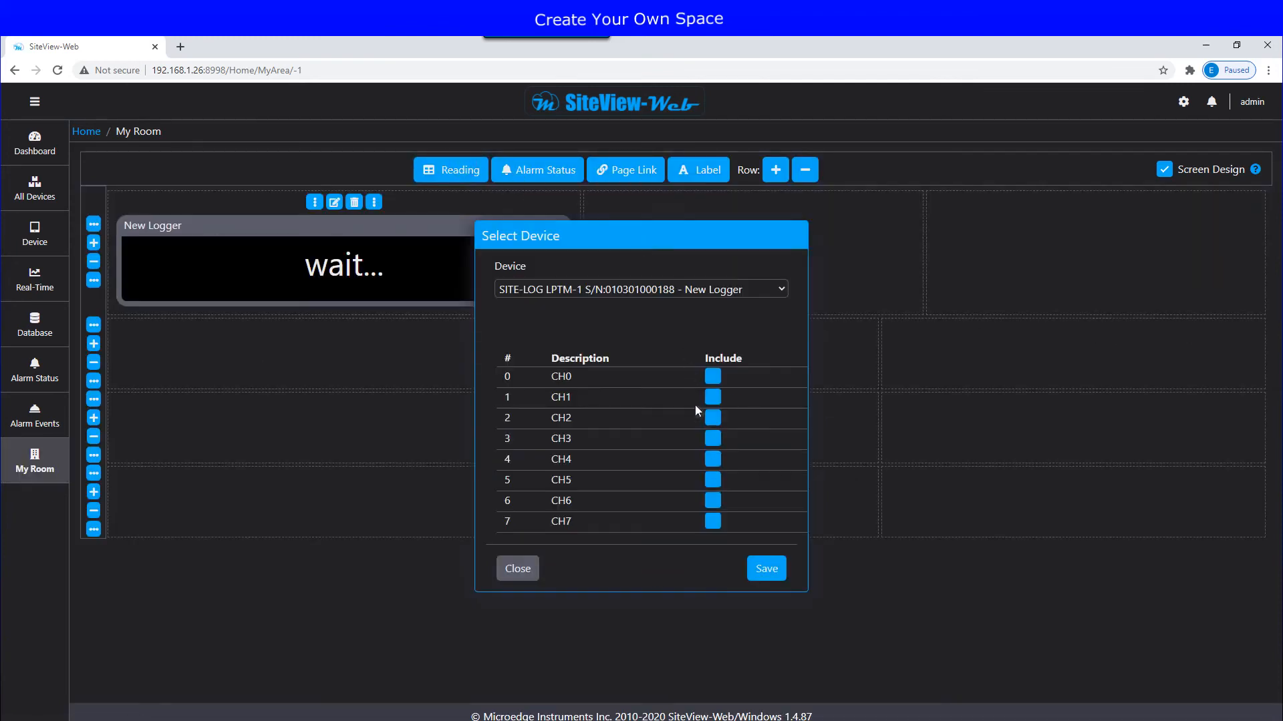
left_click(717, 384)
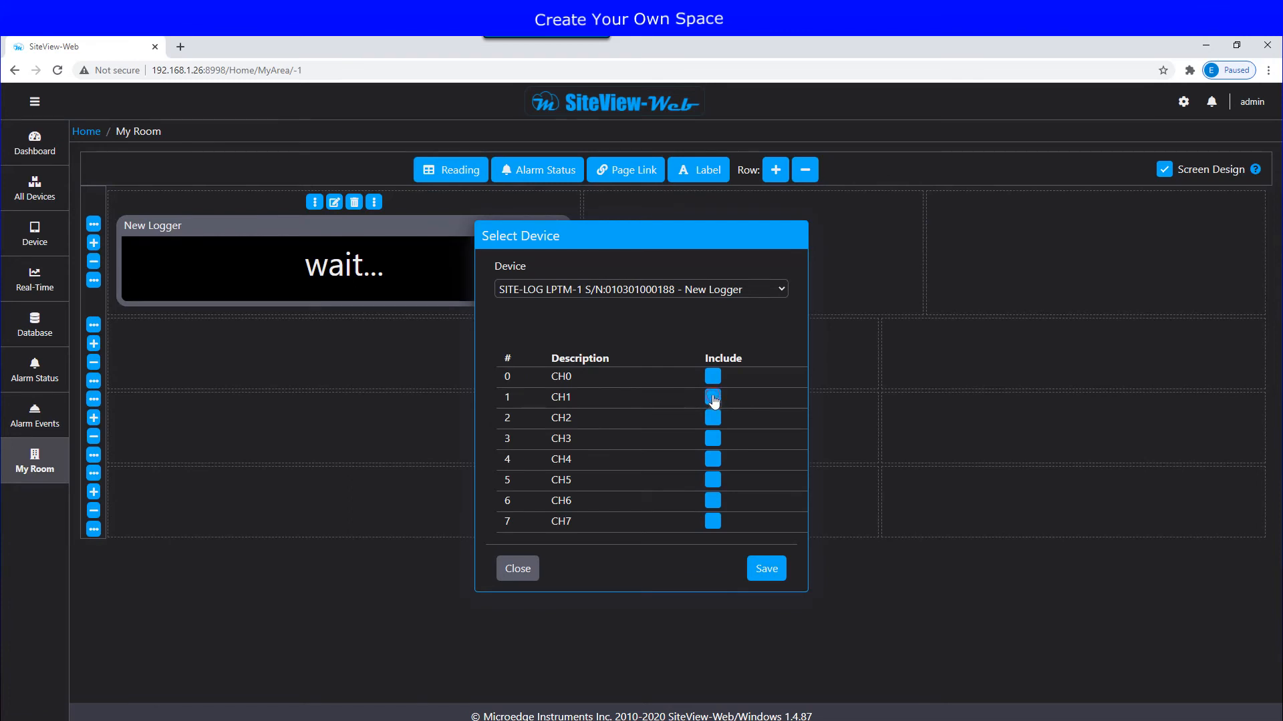
left_click(766, 569)
left_click_drag(458, 172, 1012, 238)
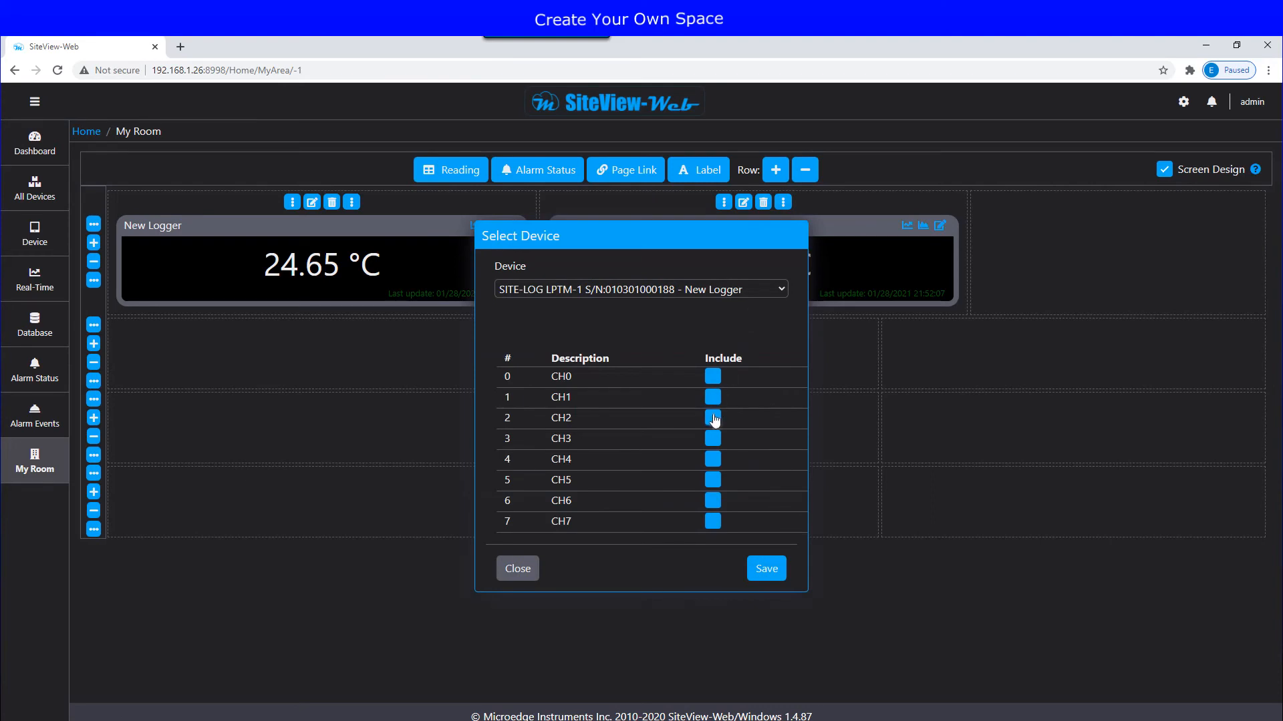
left_click(767, 570)
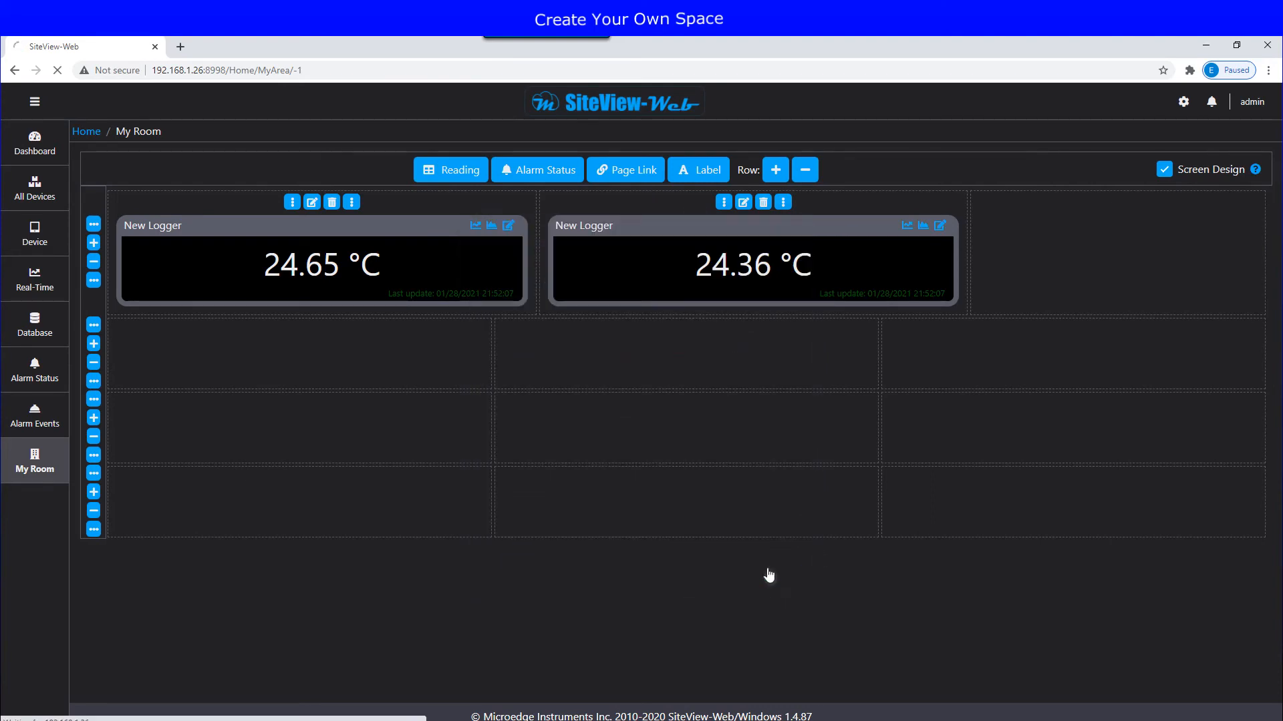
Step: Fill the second row with three Office#1 reading tiles
left_click_drag(456, 170, 346, 349)
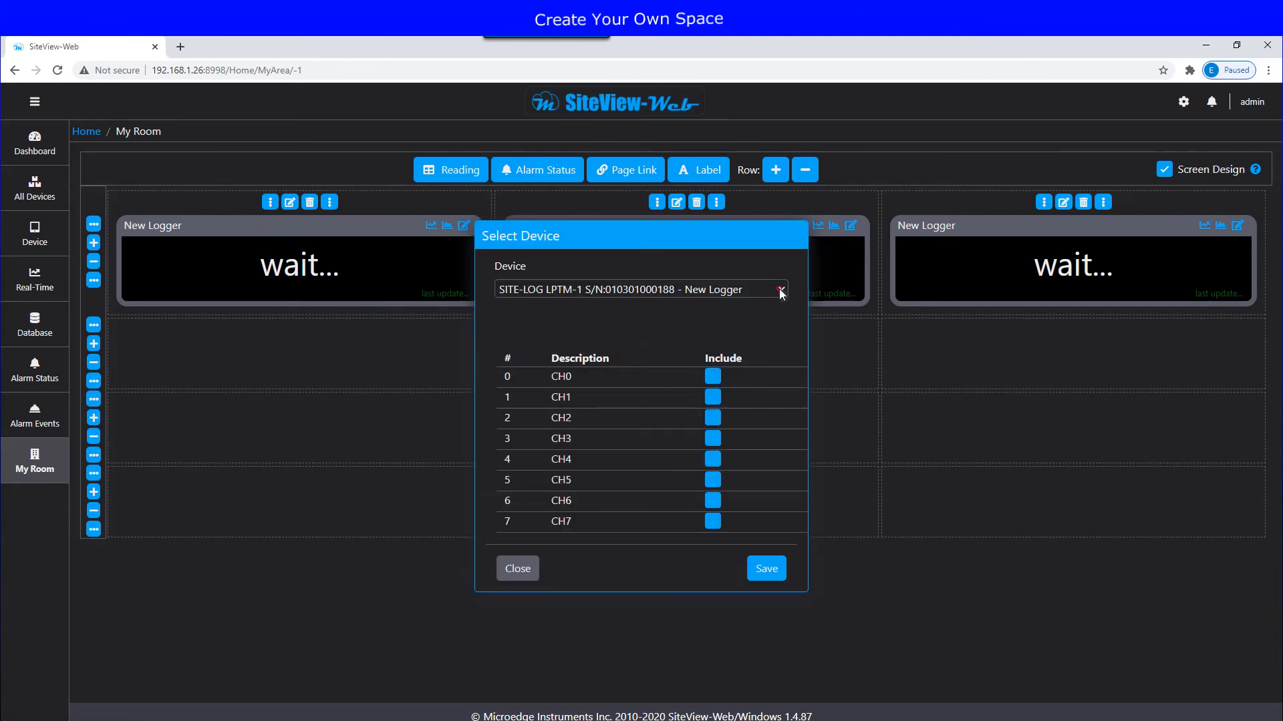
left_click(781, 290)
left_click(709, 321)
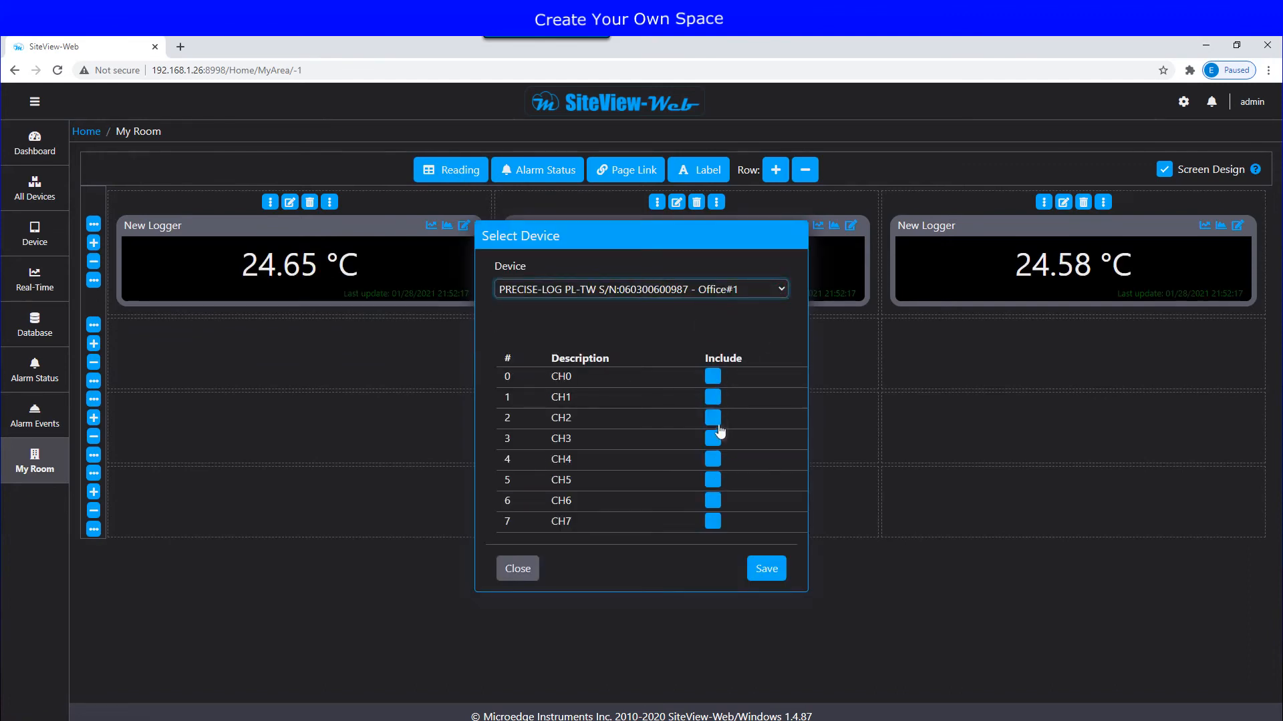
left_click(766, 580)
left_click_drag(457, 173, 660, 364)
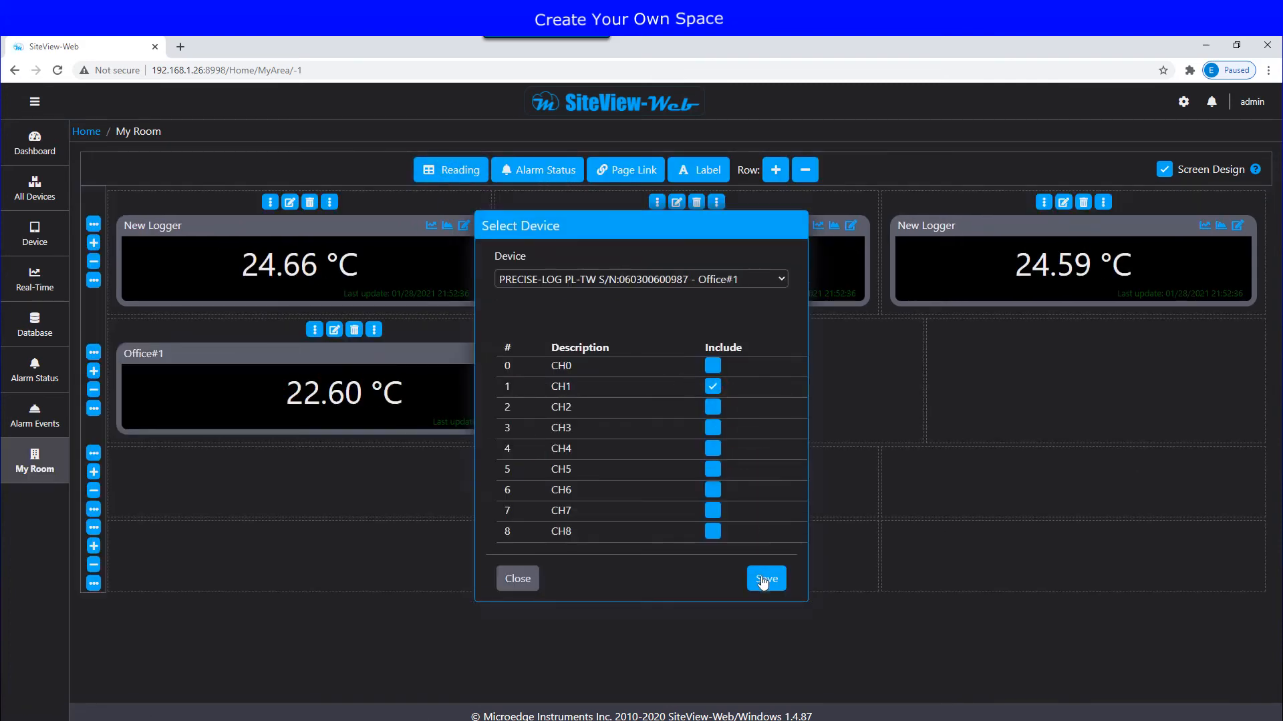
left_click(765, 580)
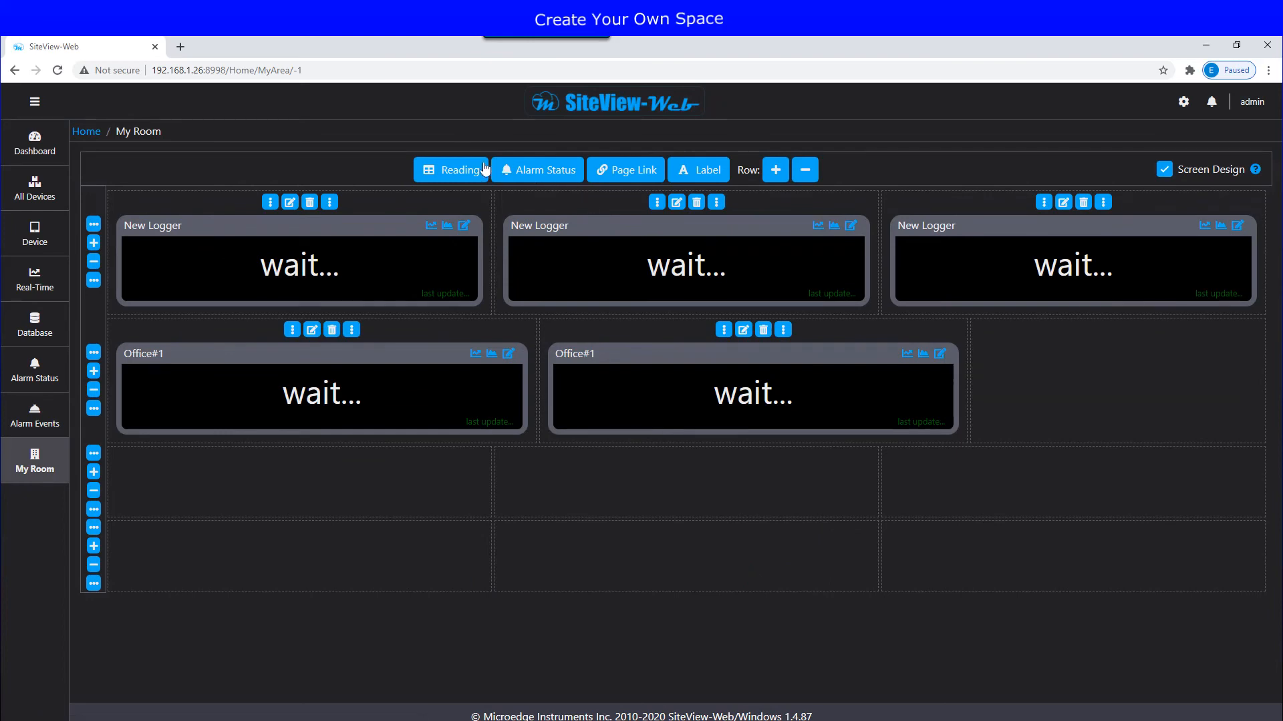
left_click_drag(485, 170, 1025, 358)
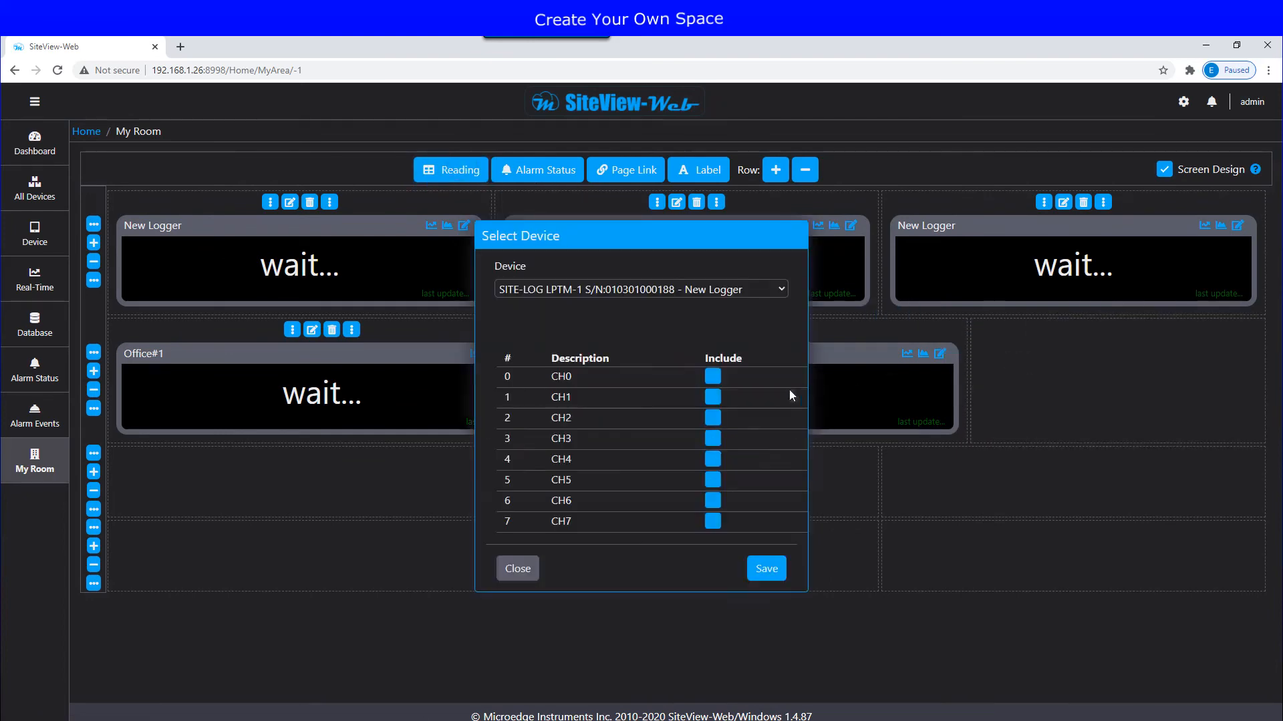
left_click(767, 577)
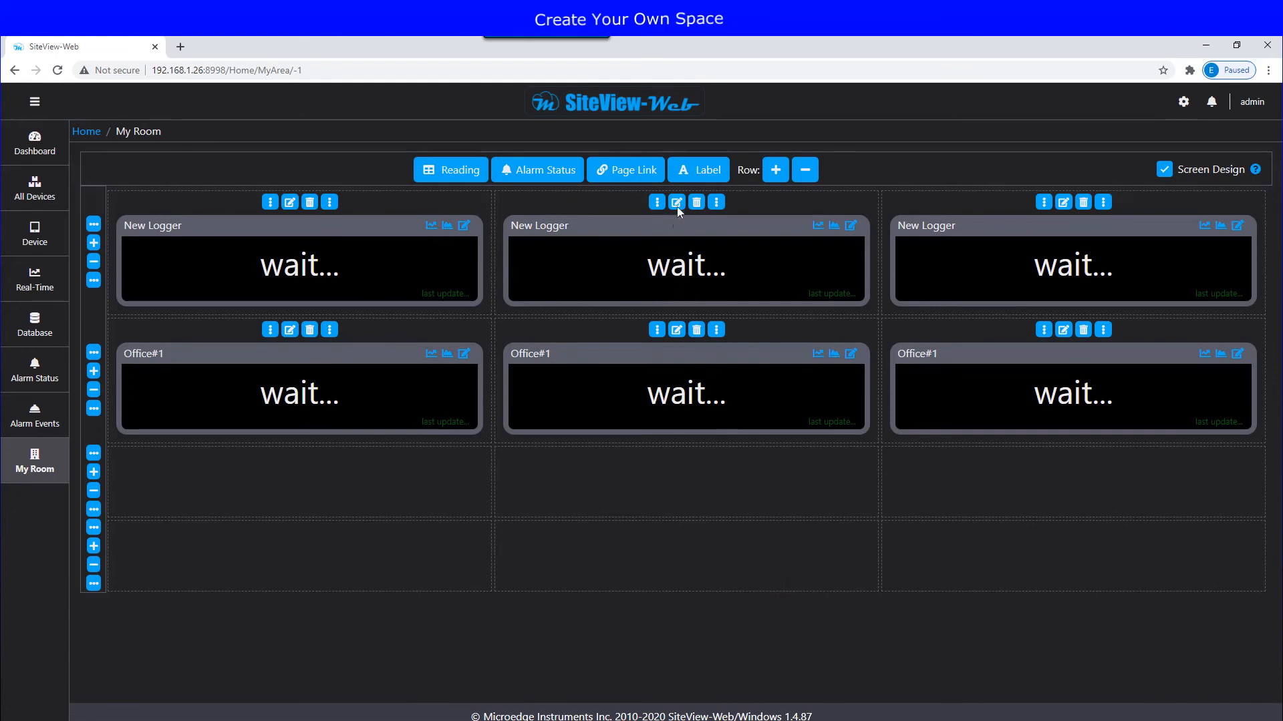
Step: Add the red label 'This is my first label' in row three's middle cell and preview the page
left_click_drag(701, 171, 664, 457)
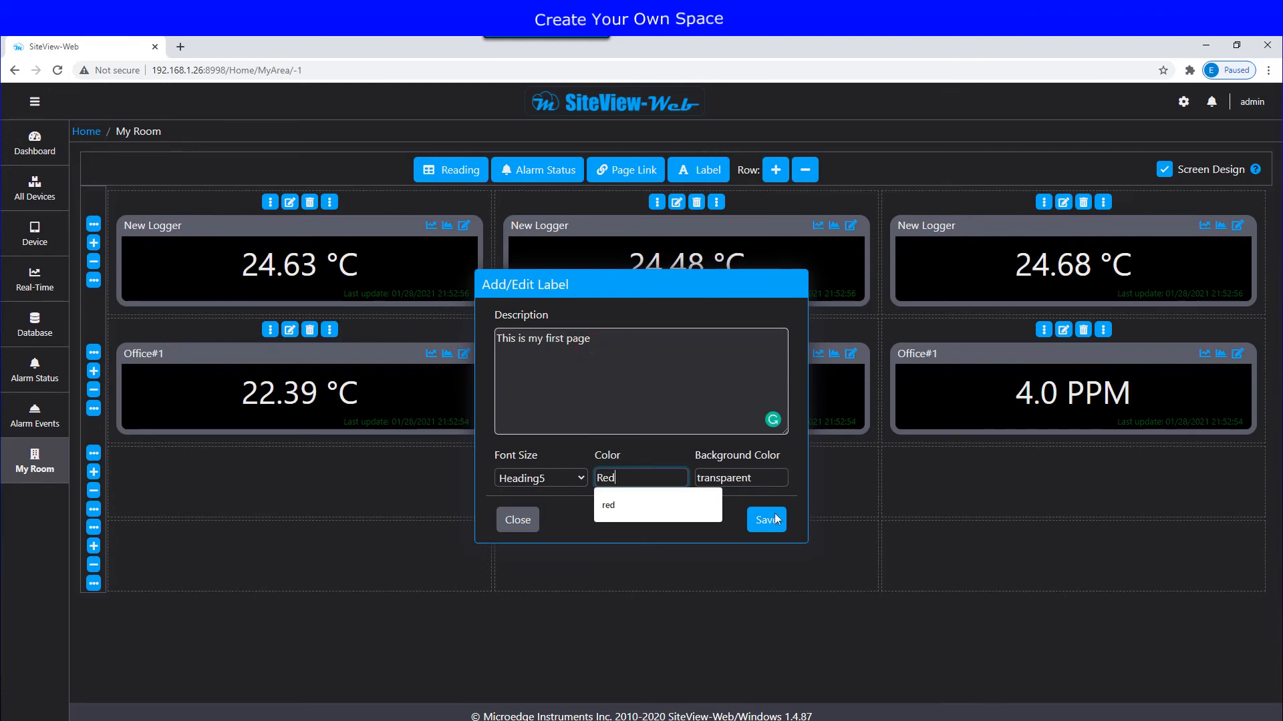
left_click(767, 522)
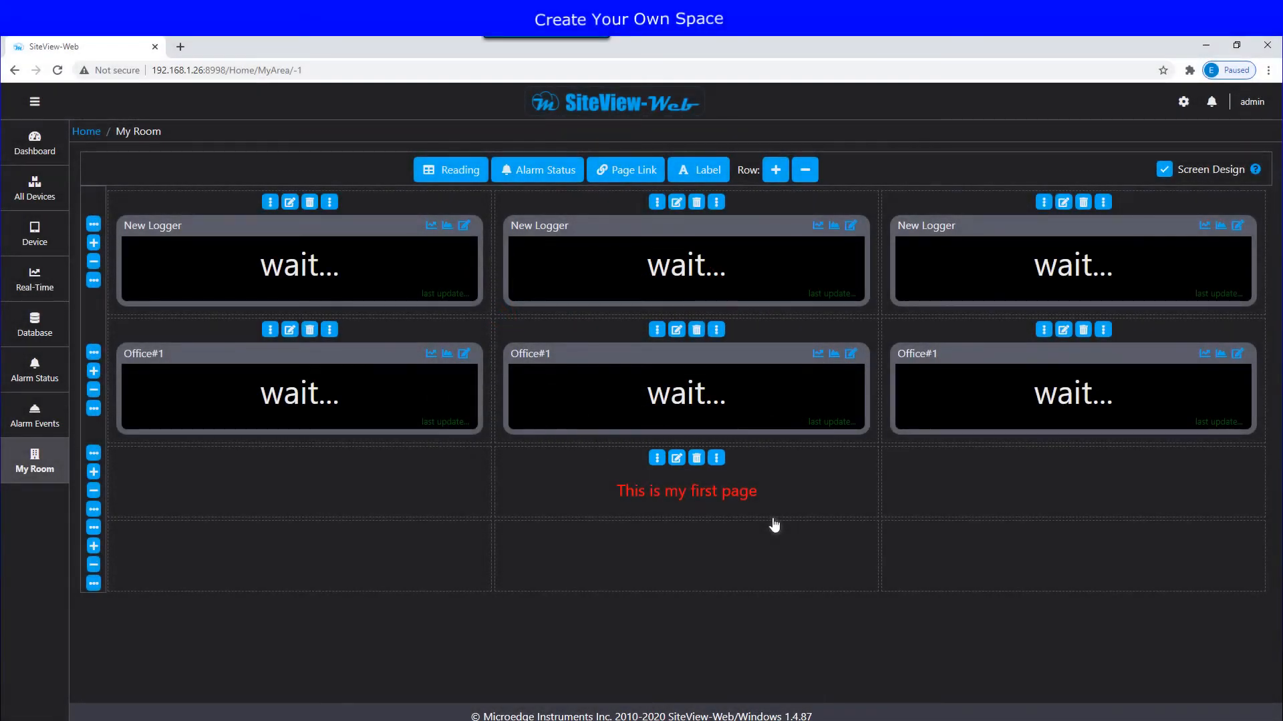
left_click(1165, 170)
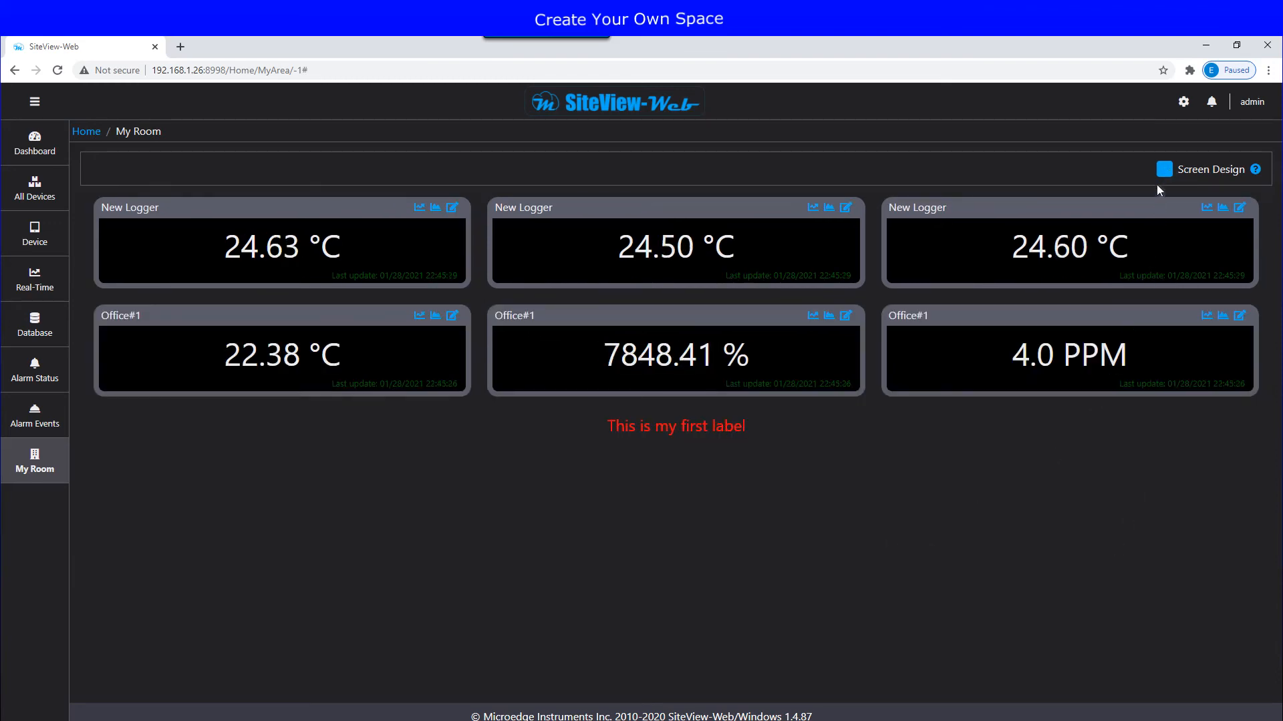
left_click(1164, 171)
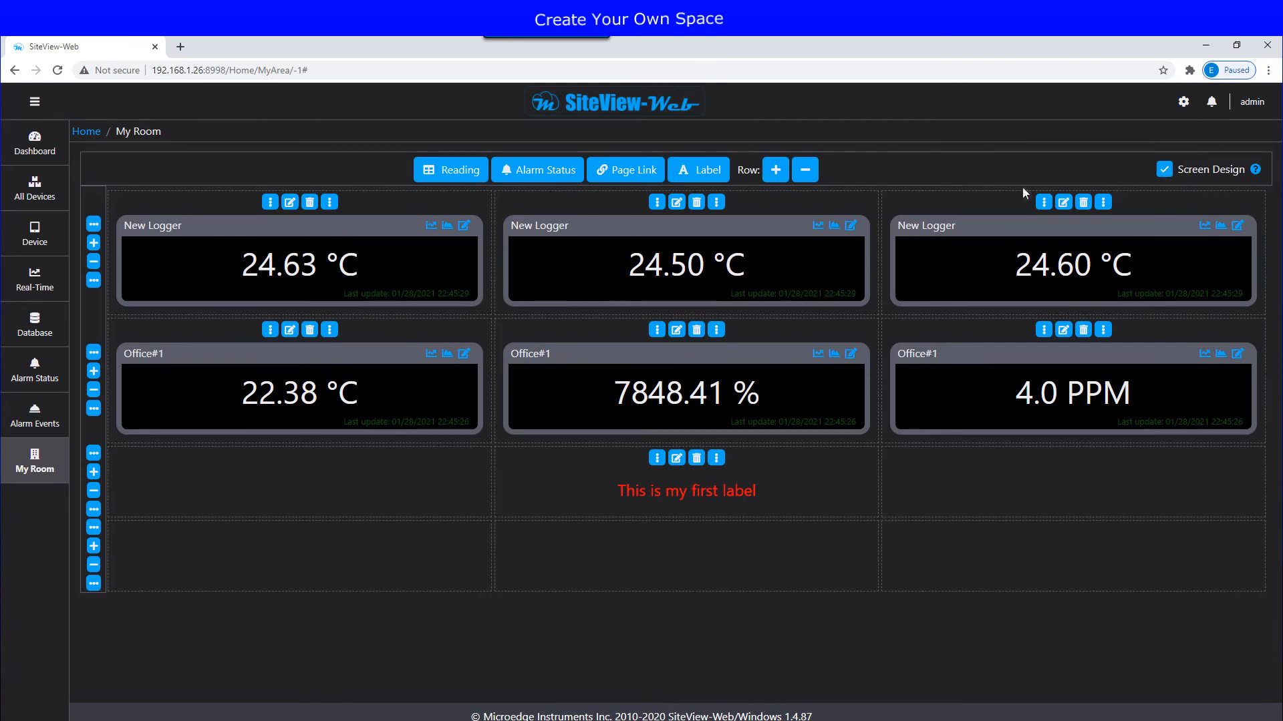
Step: Add a bottom-row 'Link to a new page' button to 'A new page' and reshuffle the reading tiles
left_click_drag(621, 169, 608, 539)
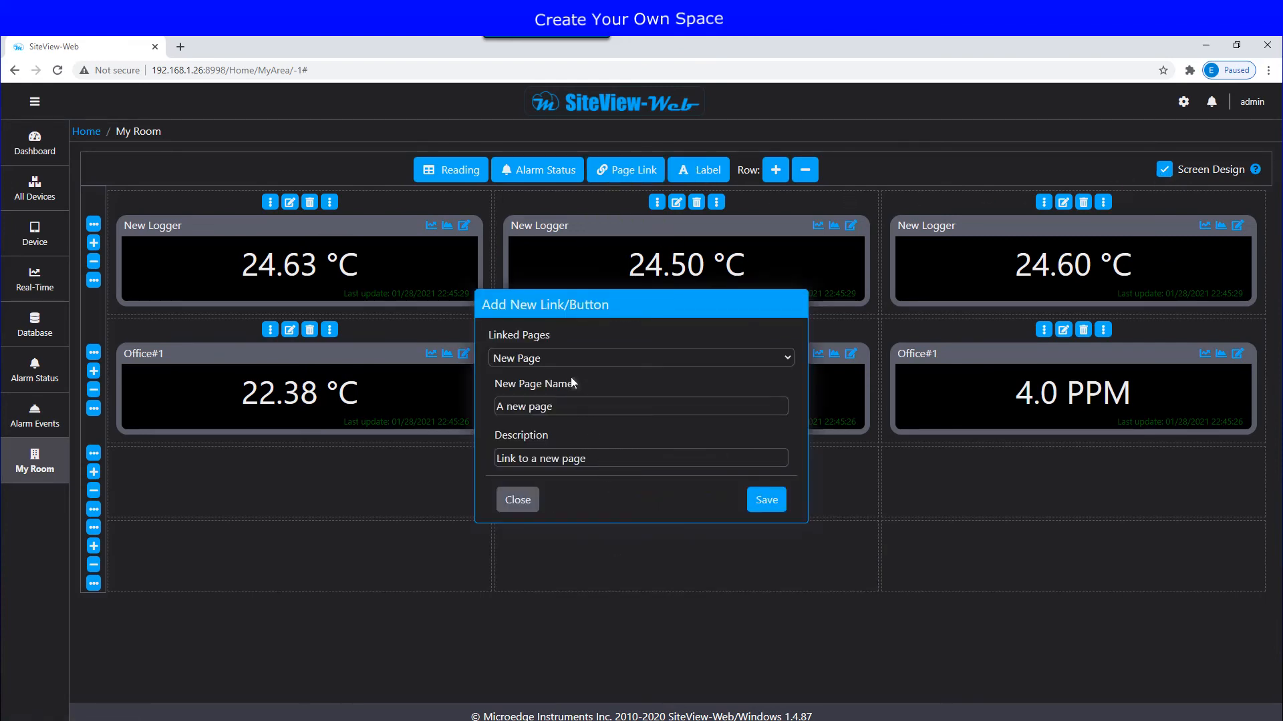
left_click(772, 505)
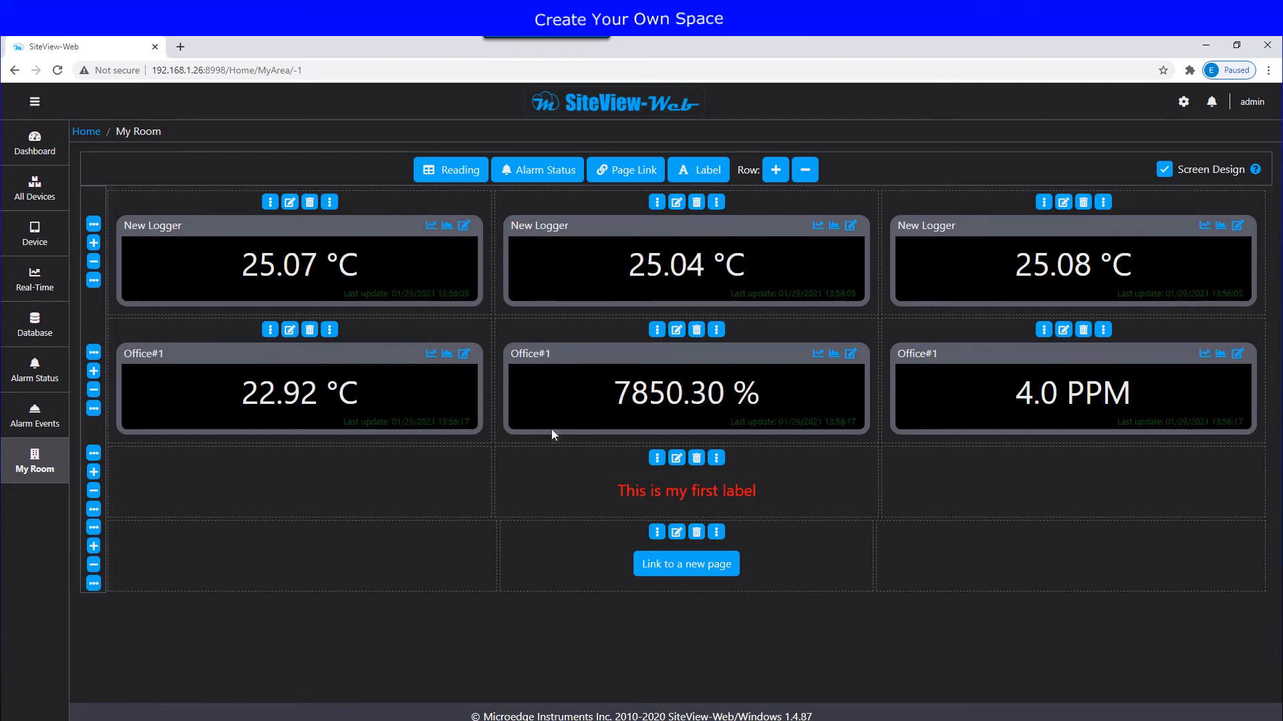
left_click_drag(358, 438, 380, 612)
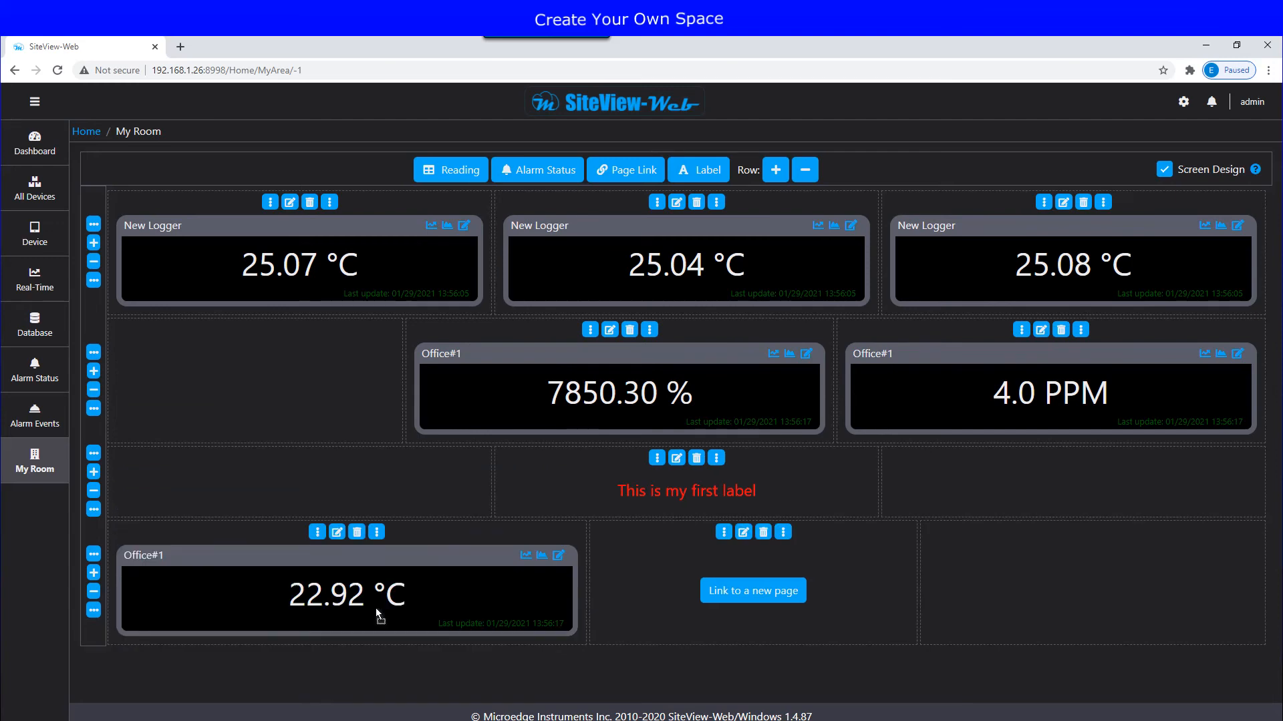
left_click_drag(605, 391, 321, 390)
left_click_drag(908, 388, 1002, 387)
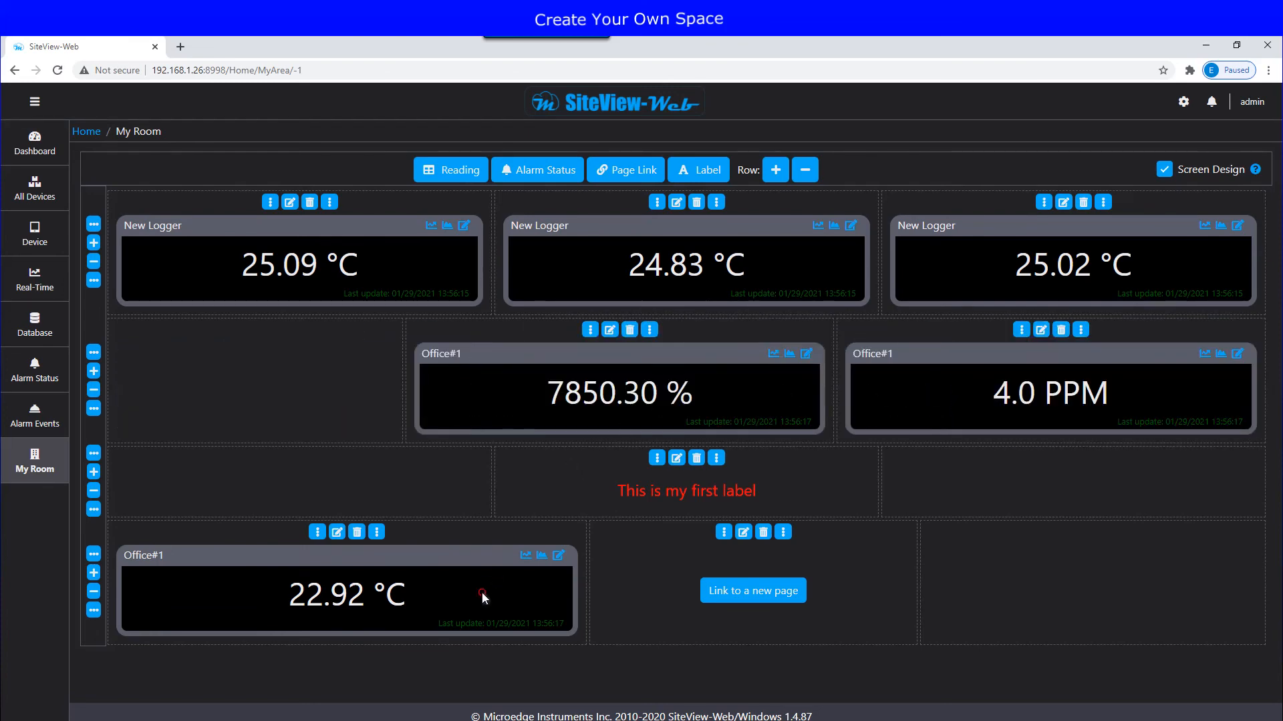
left_click_drag(481, 591, 340, 382)
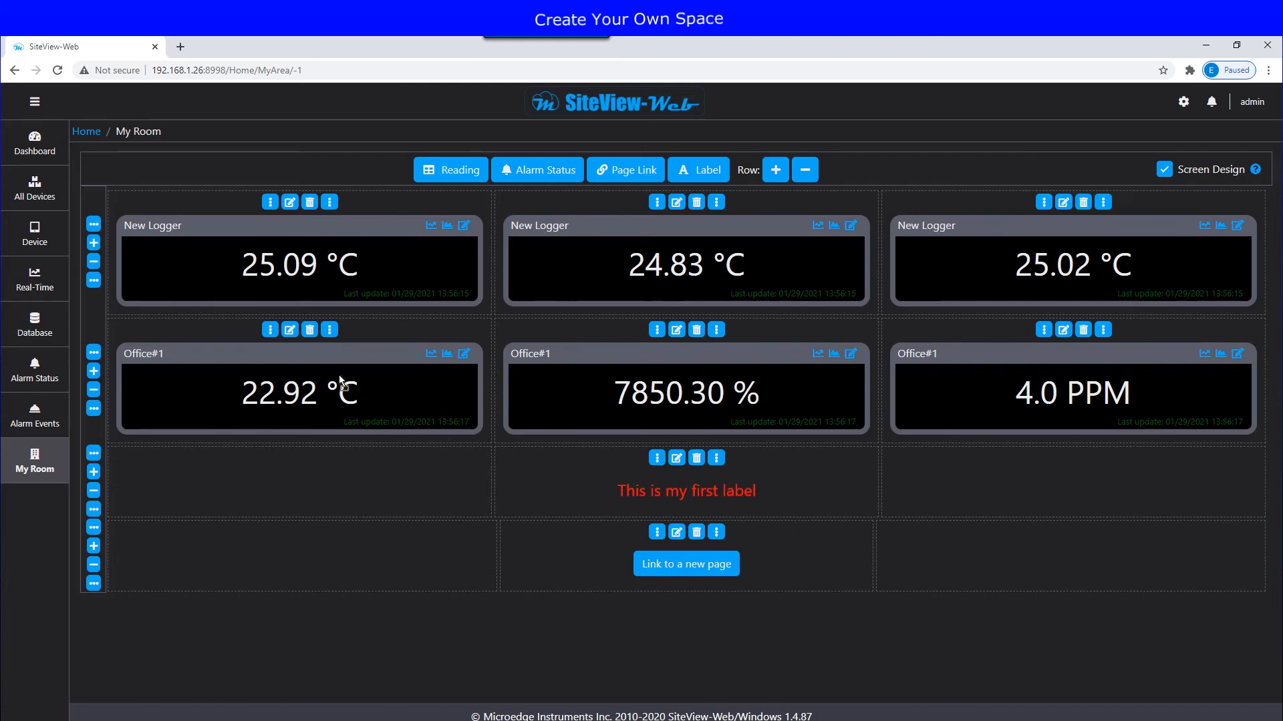
Step: Add a label in row 3's left cell containing the pasted instructions list
left_click_drag(699, 170, 398, 478)
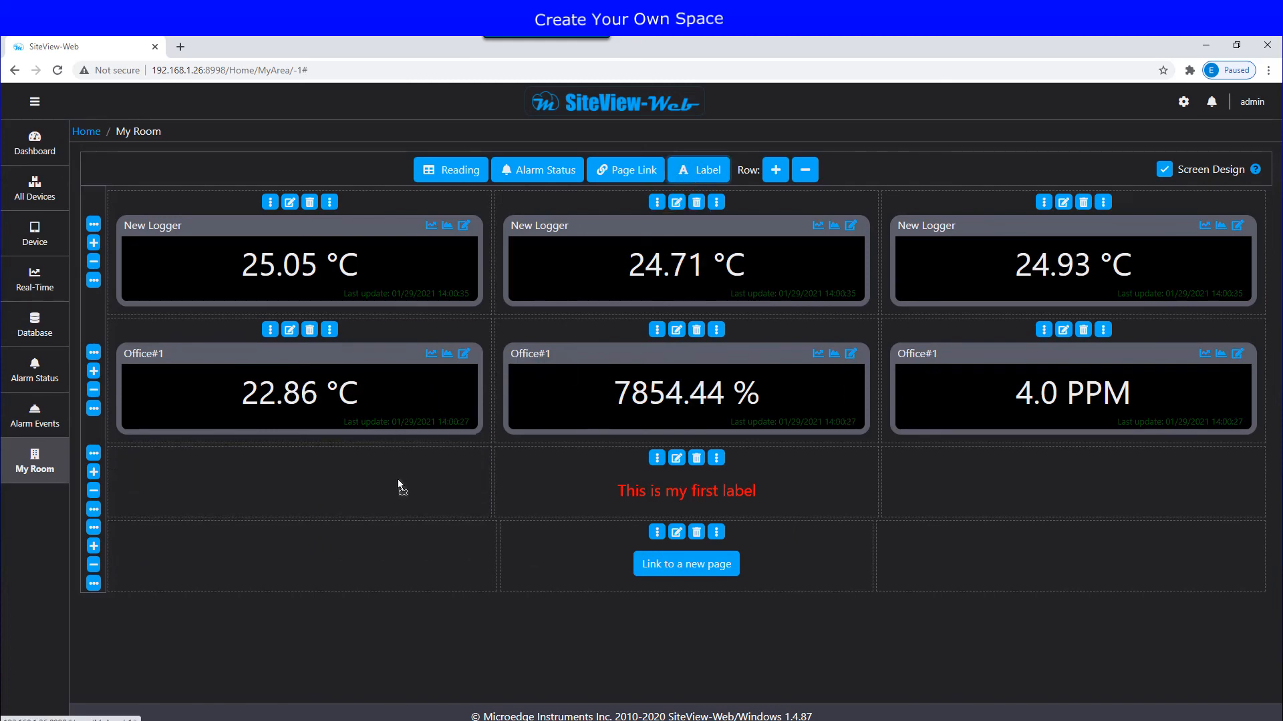
left_click(507, 342)
key("ctrl+v")
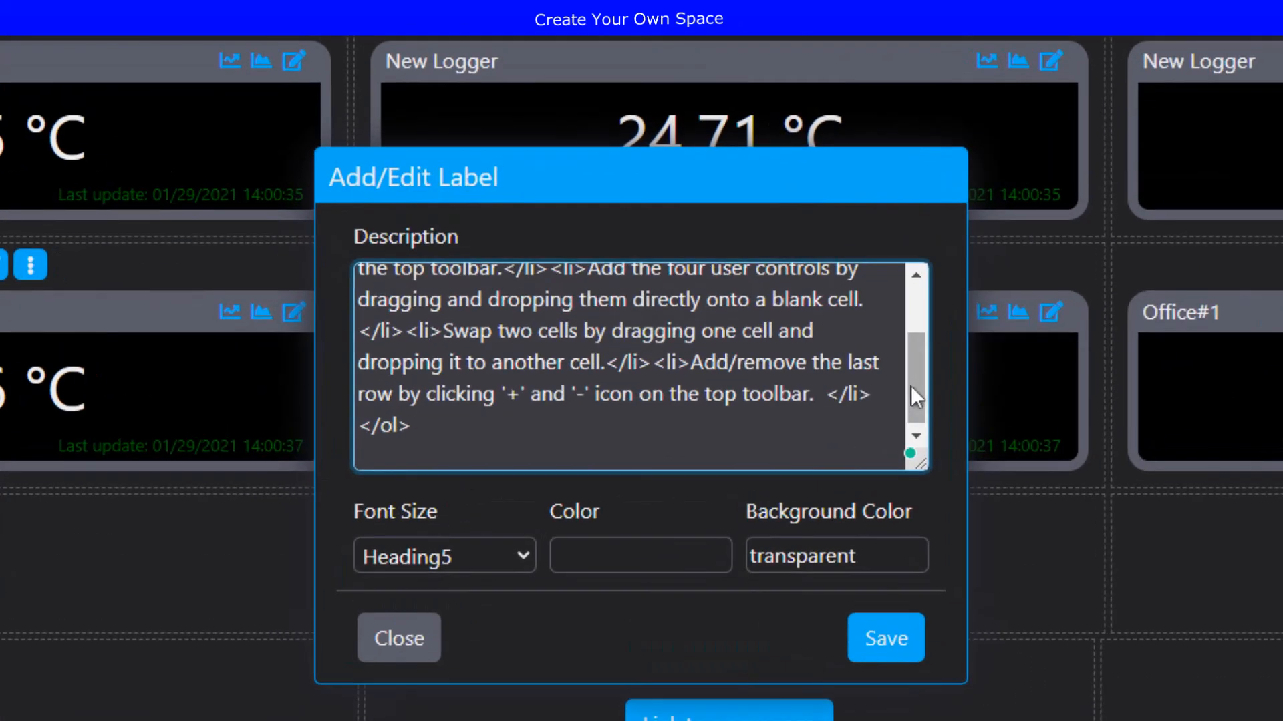
scroll(778, 393, "up", 1)
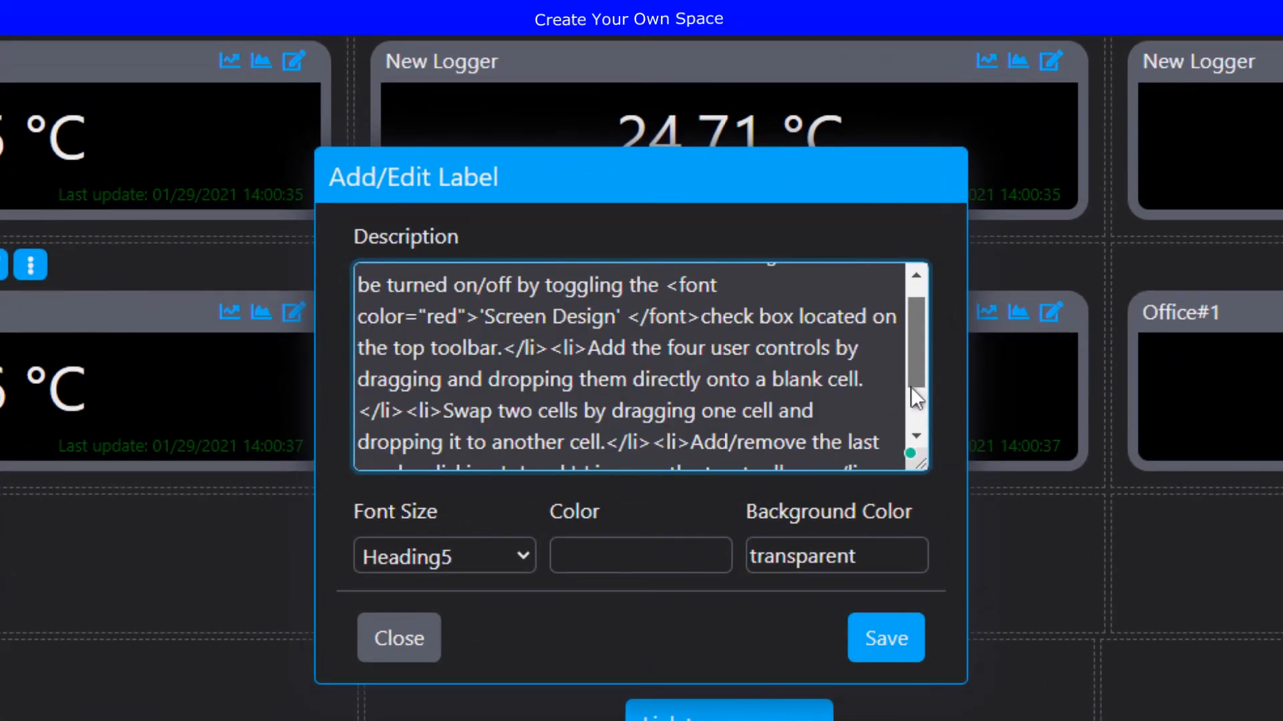
left_click_drag(911, 387, 892, 418)
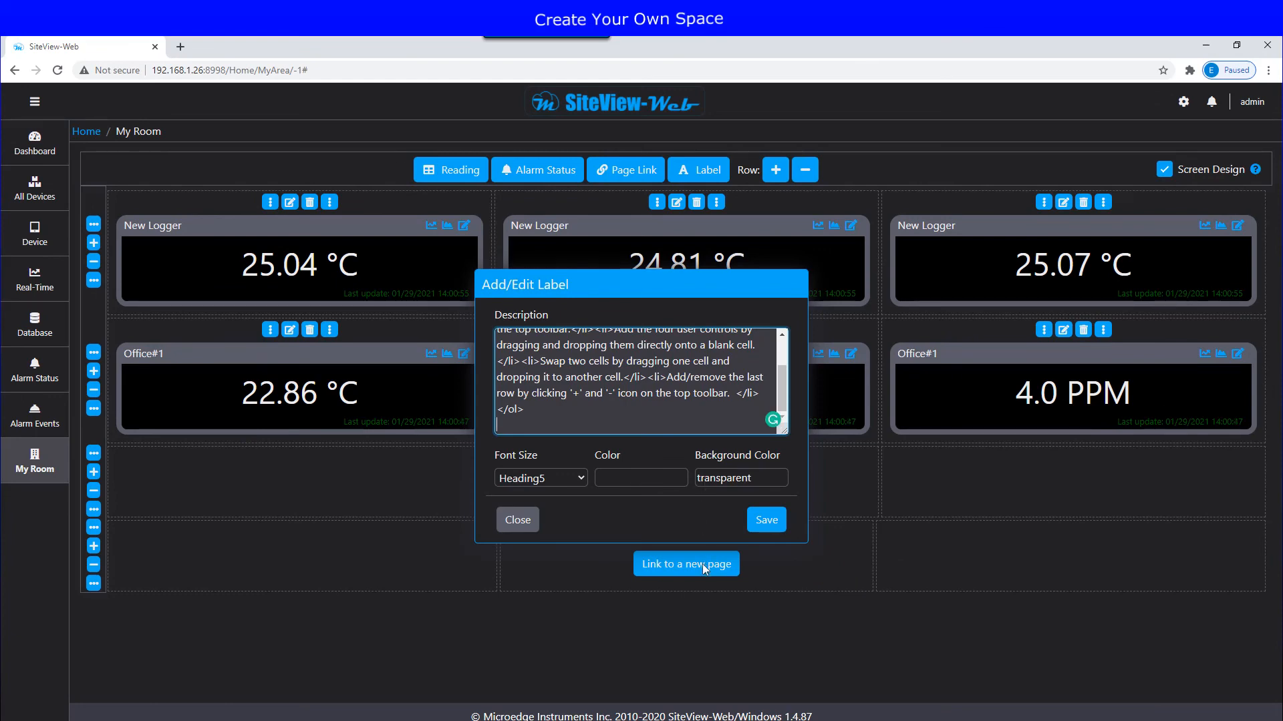
left_click(768, 522)
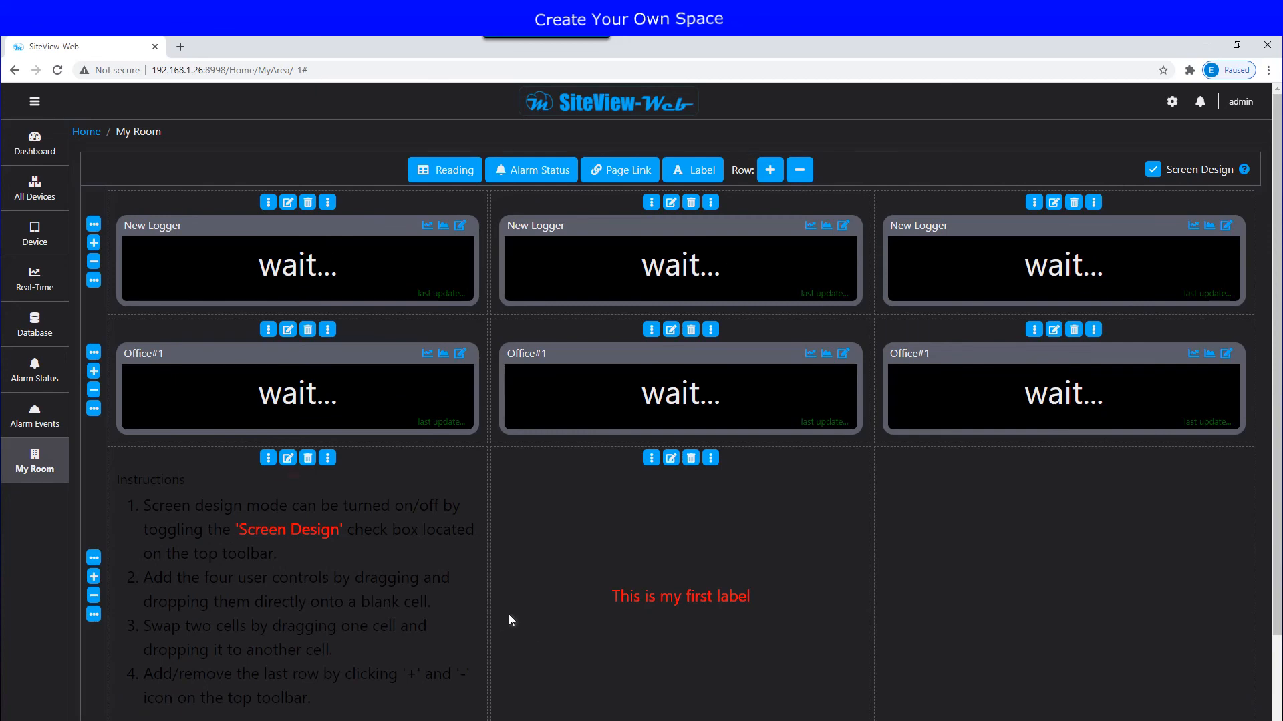
Step: Style the instructions label as Heading4 with white text on a navy background
left_click(287, 458)
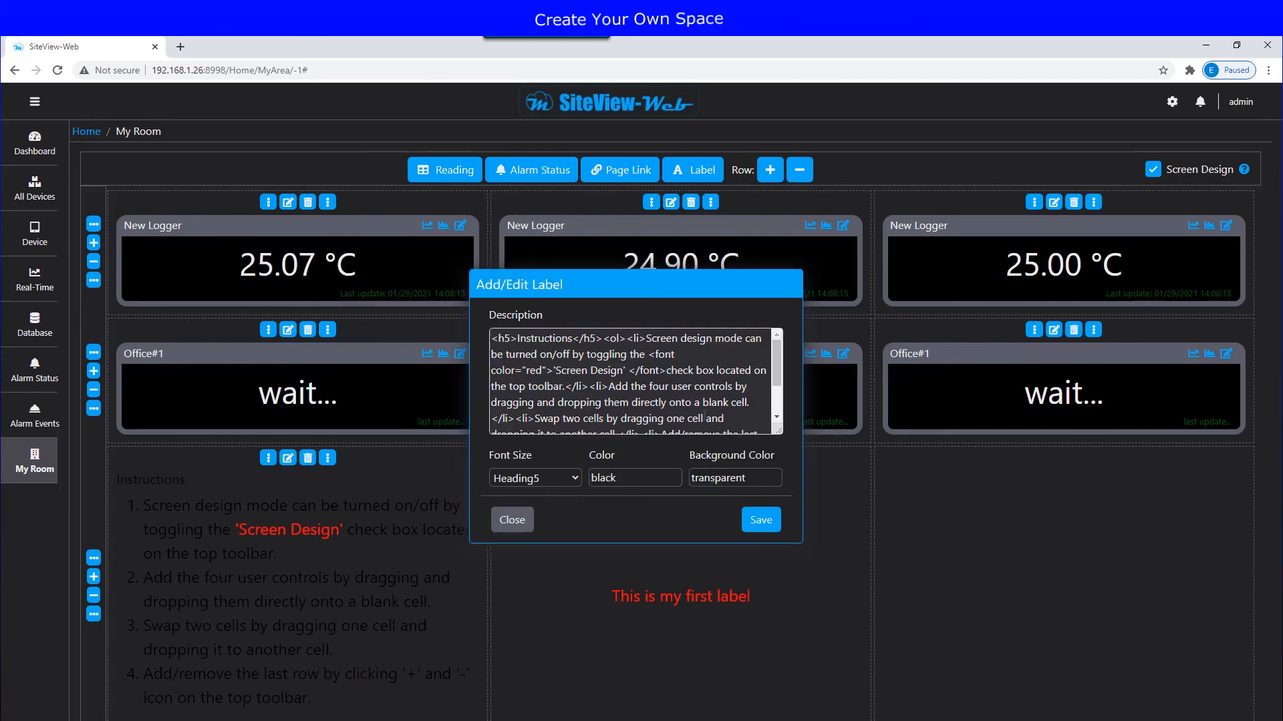
left_click(575, 478)
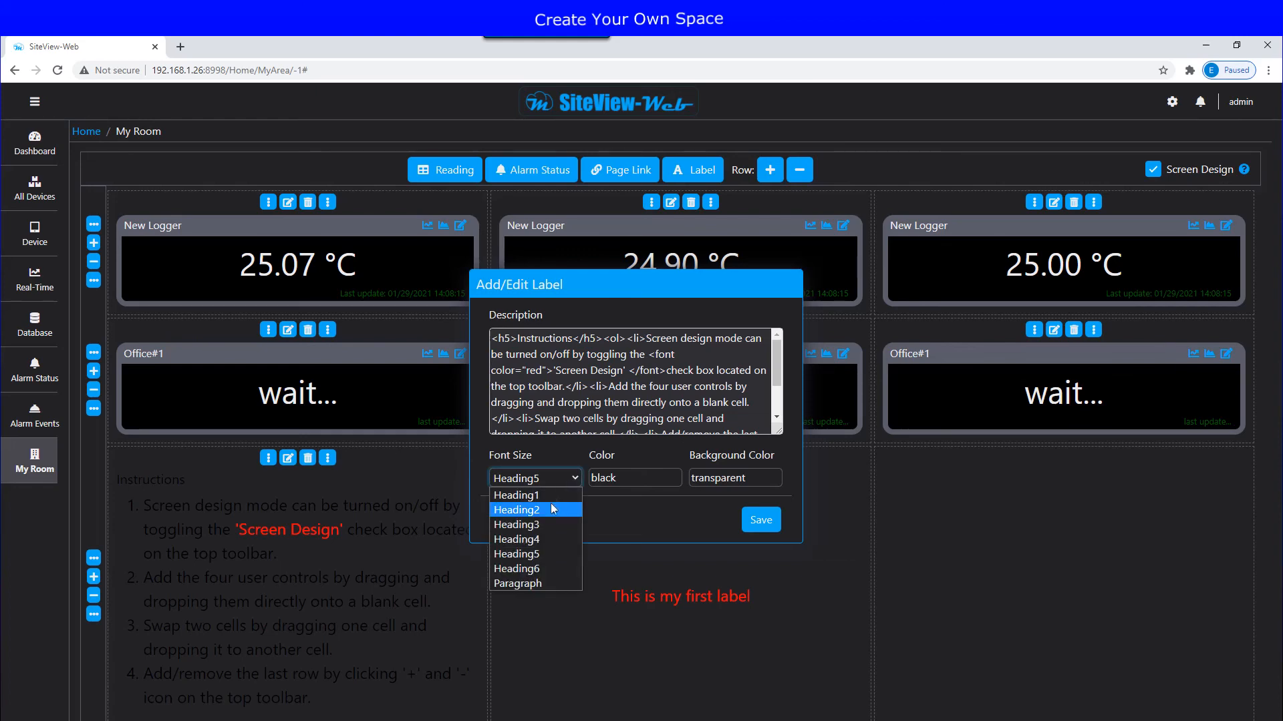
left_click(540, 539)
key("Tab")
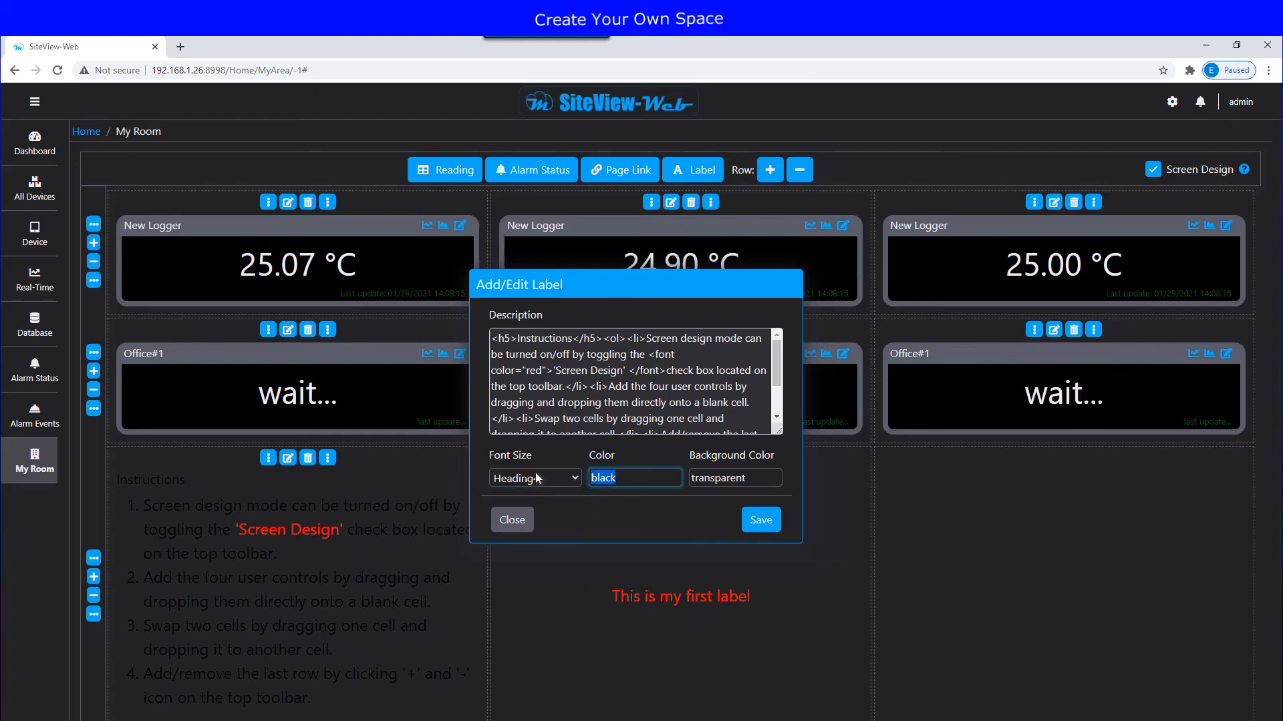
type("white")
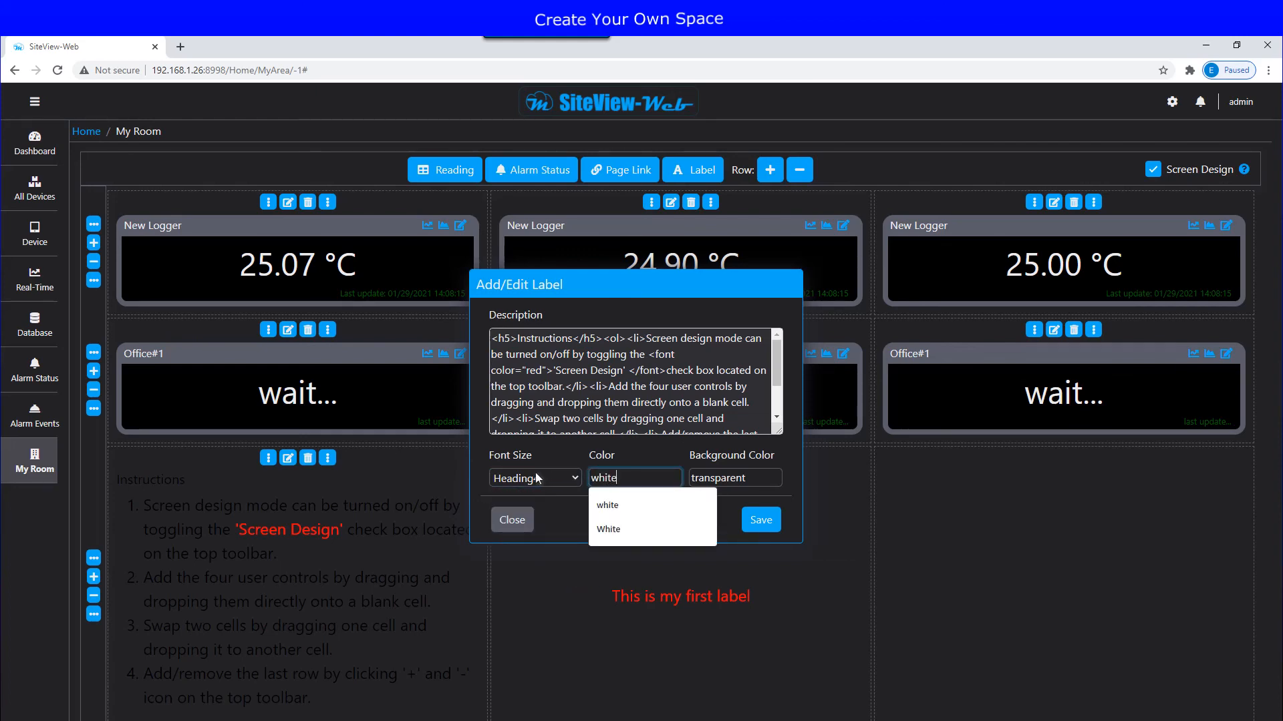
left_click(762, 478)
key("ctrl+a")
type("navy")
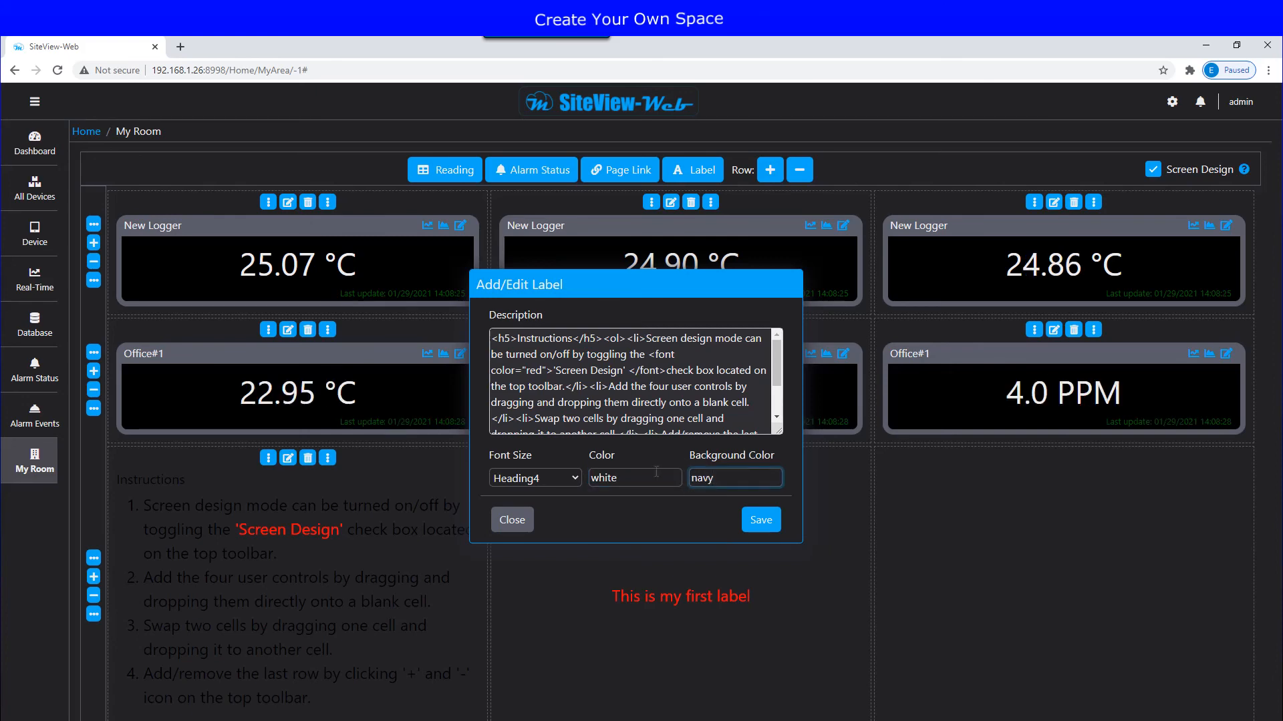
left_click(758, 526)
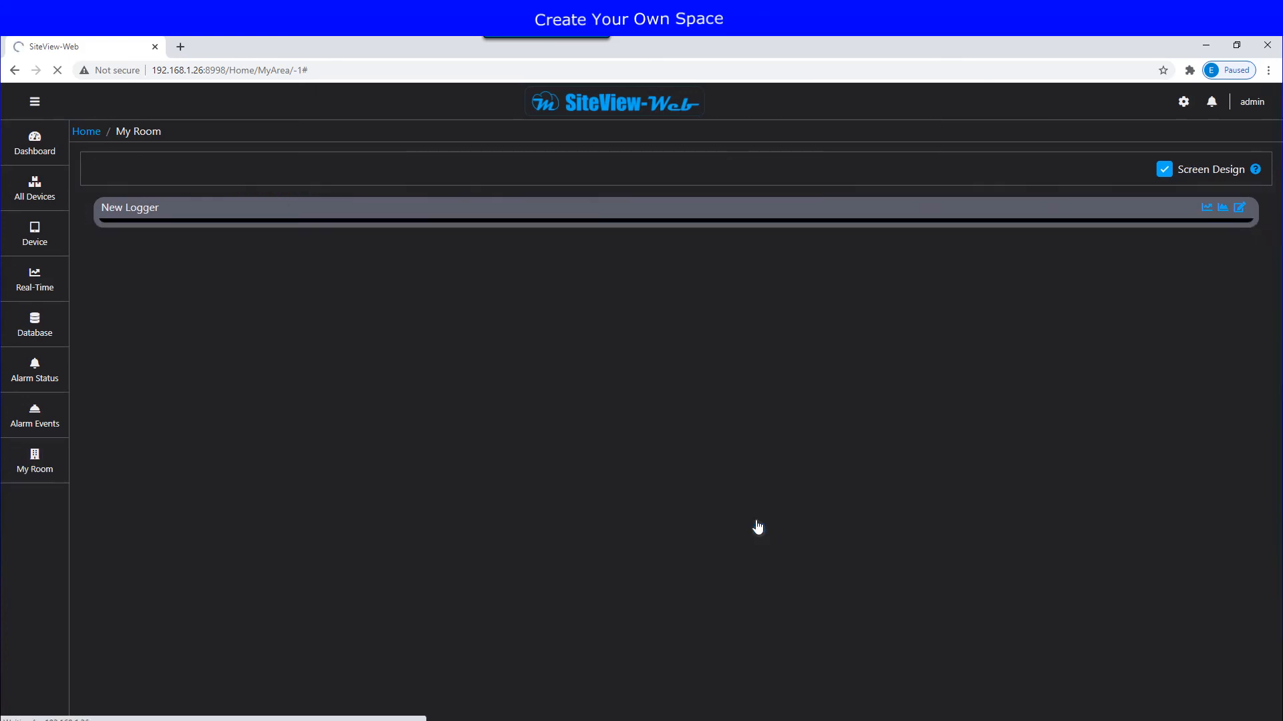
scroll(665, 614, "down", 3)
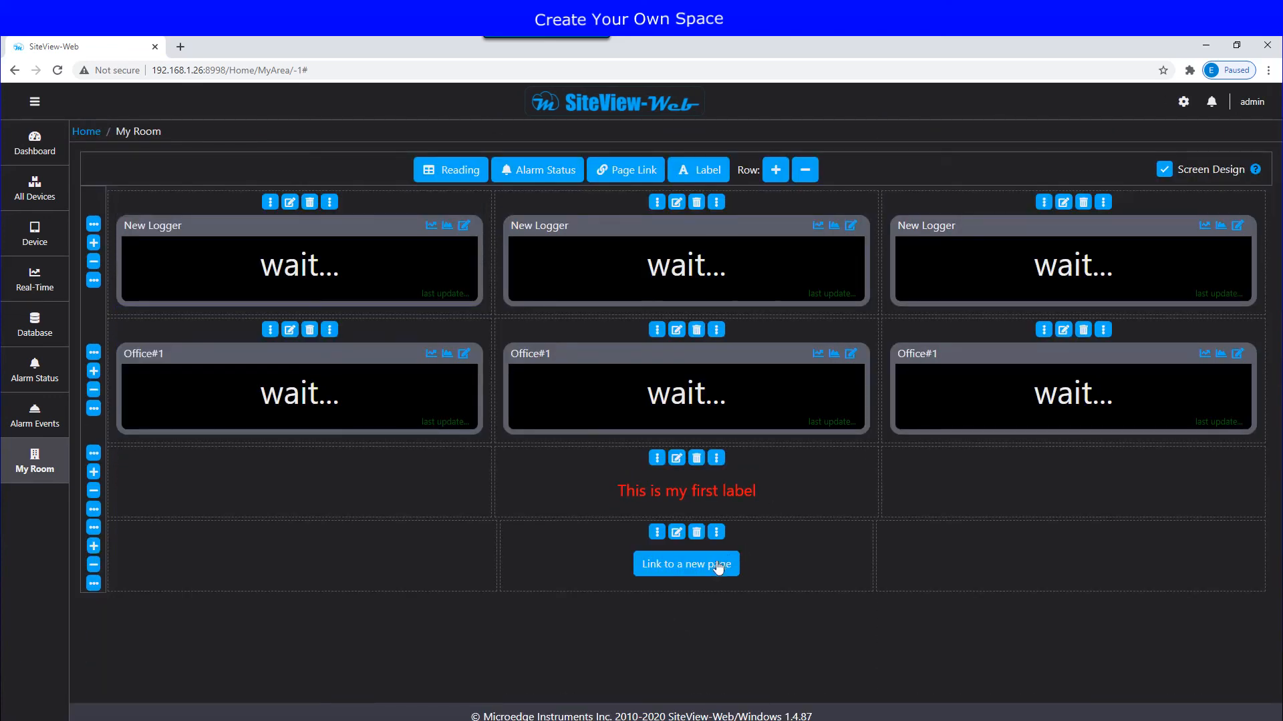
Step: On A new page, add a New Logger alarm-status indicator showing connection errors and its label
left_click(706, 573)
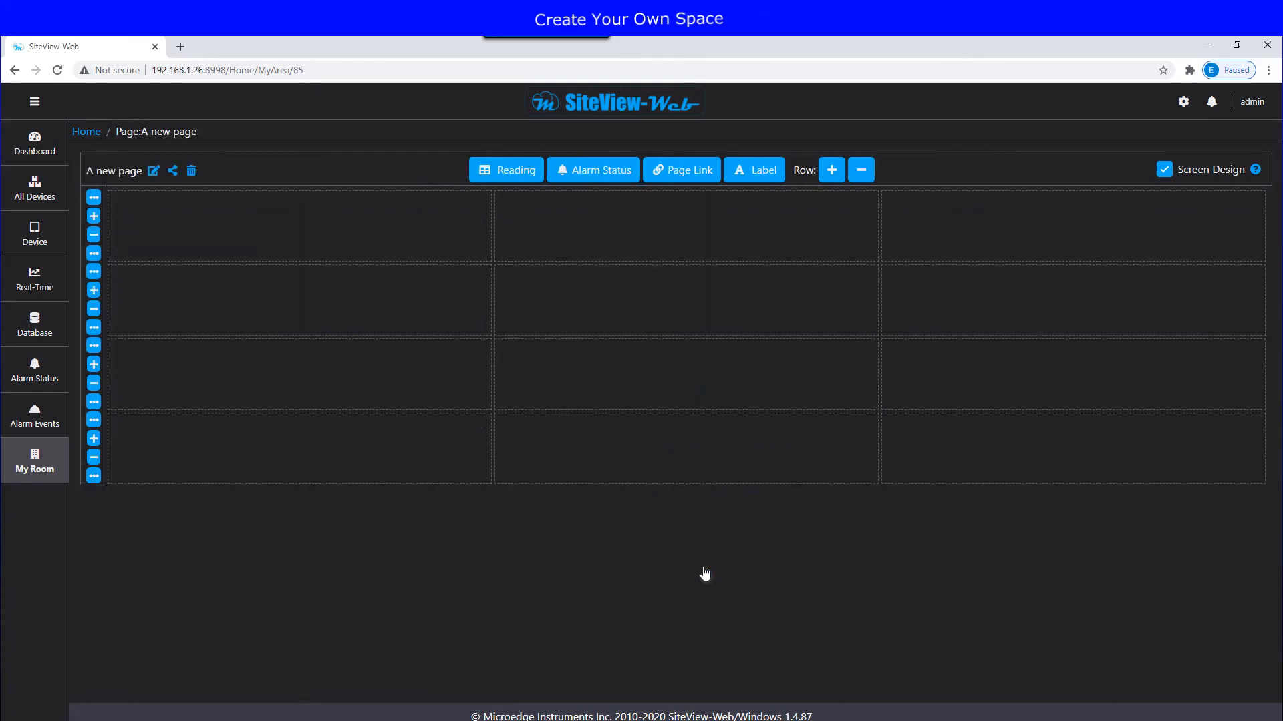
left_click(603, 173)
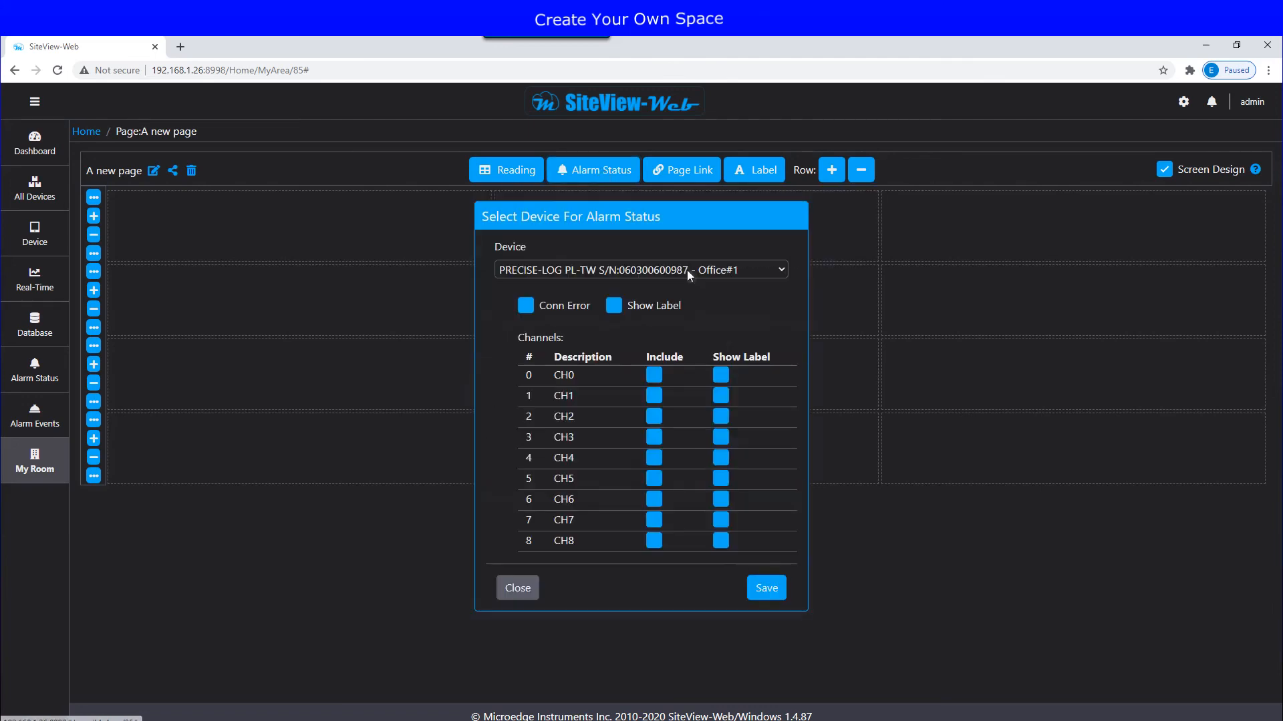
left_click(751, 269)
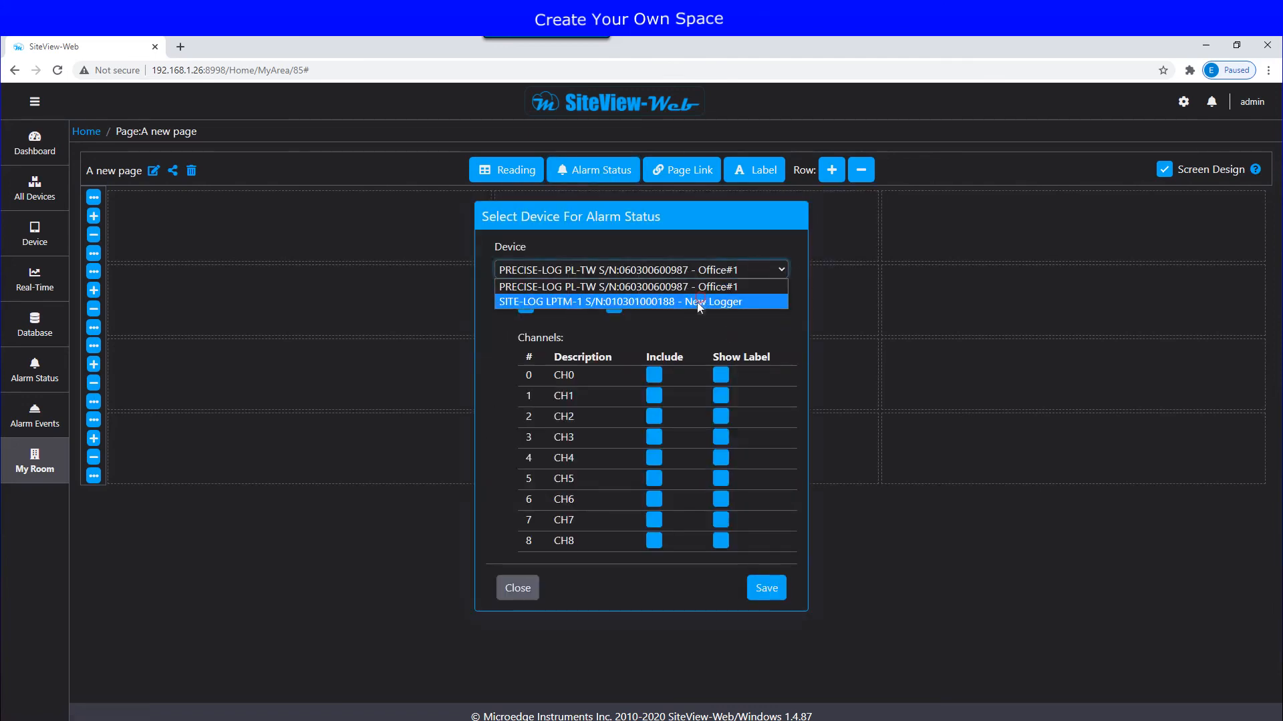
left_click(703, 298)
left_click(527, 316)
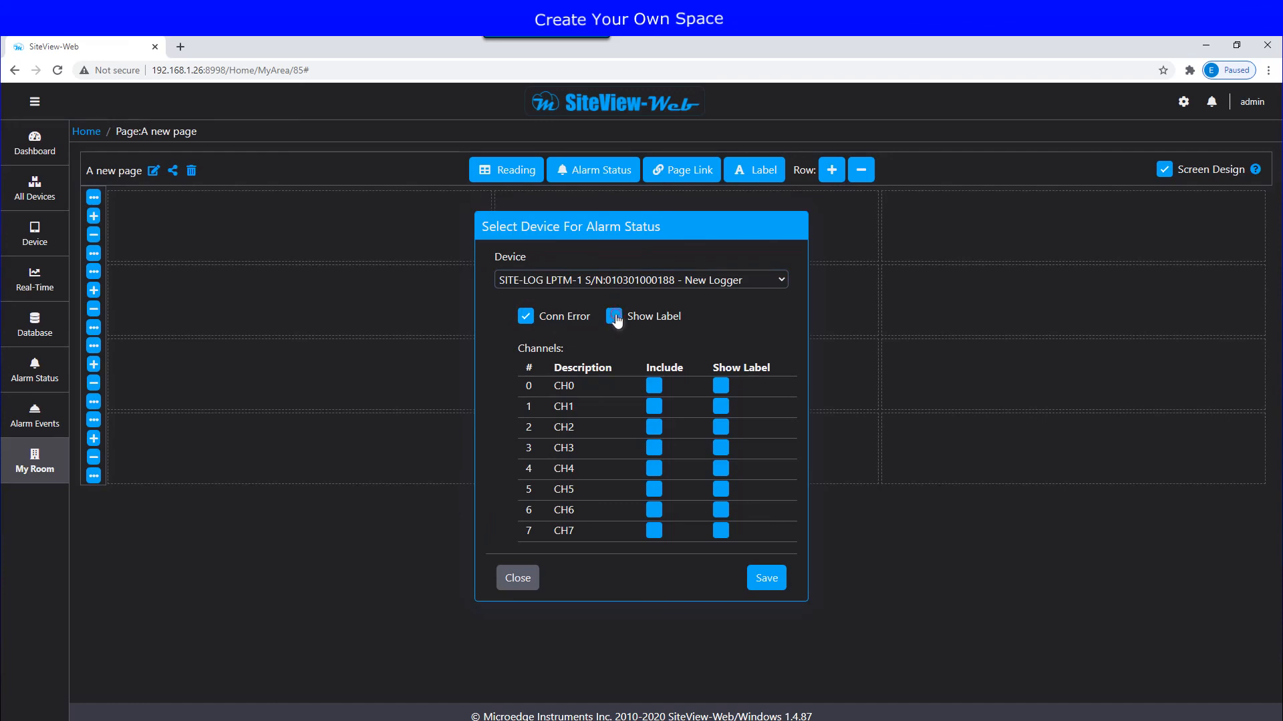
left_click(614, 316)
left_click(763, 578)
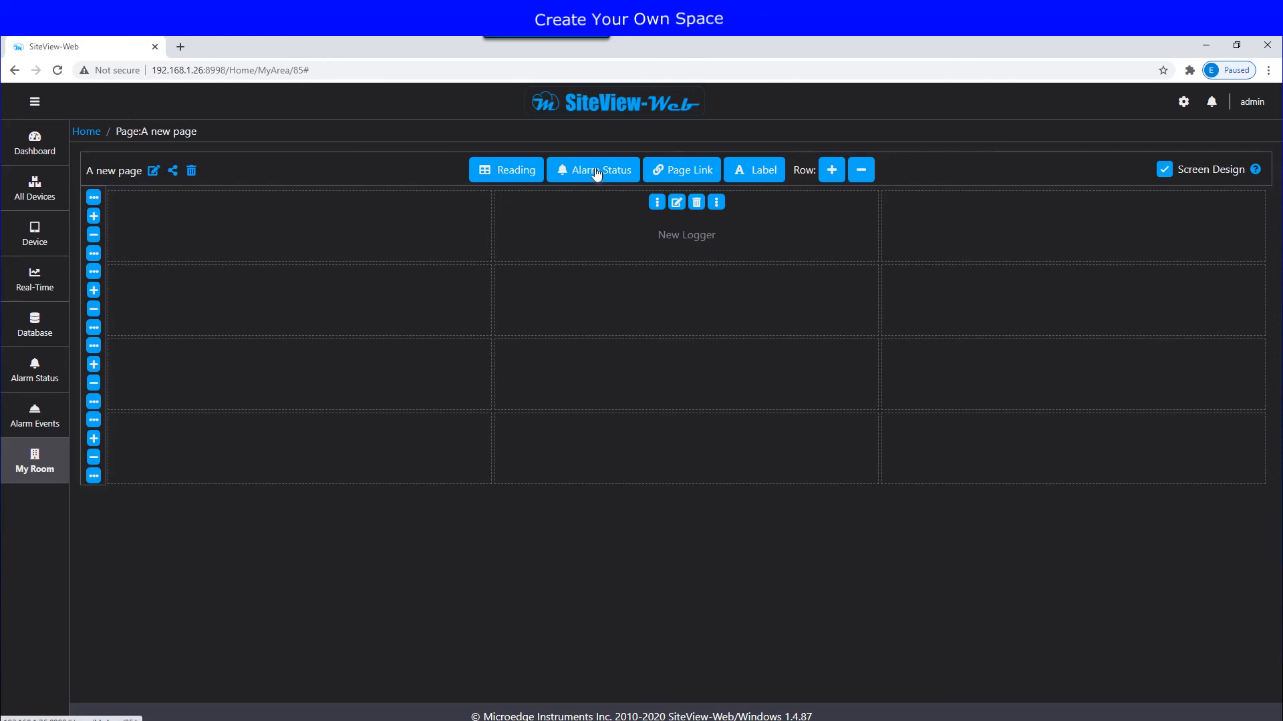
Step: Add a second New Logger alarm-status indicator including channels CH0, CH1 and CH2 with labels shown
left_click_drag(597, 174, 632, 298)
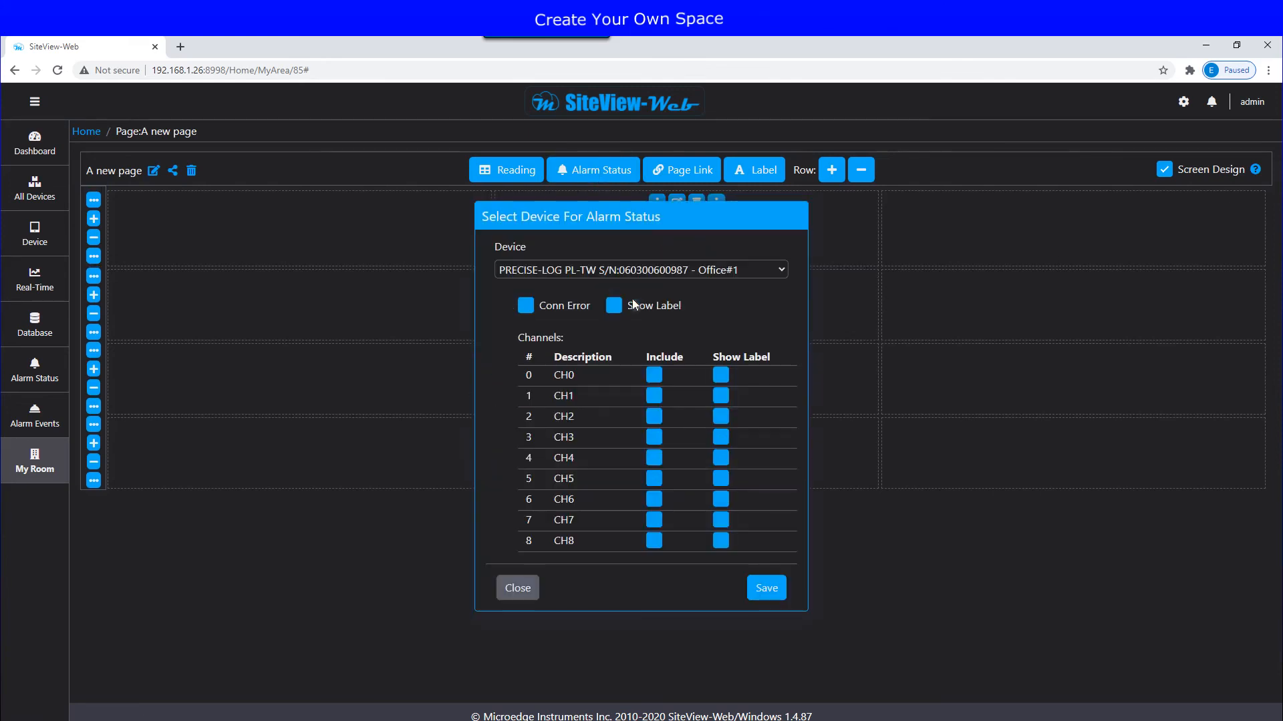
left_click(675, 271)
left_click(642, 298)
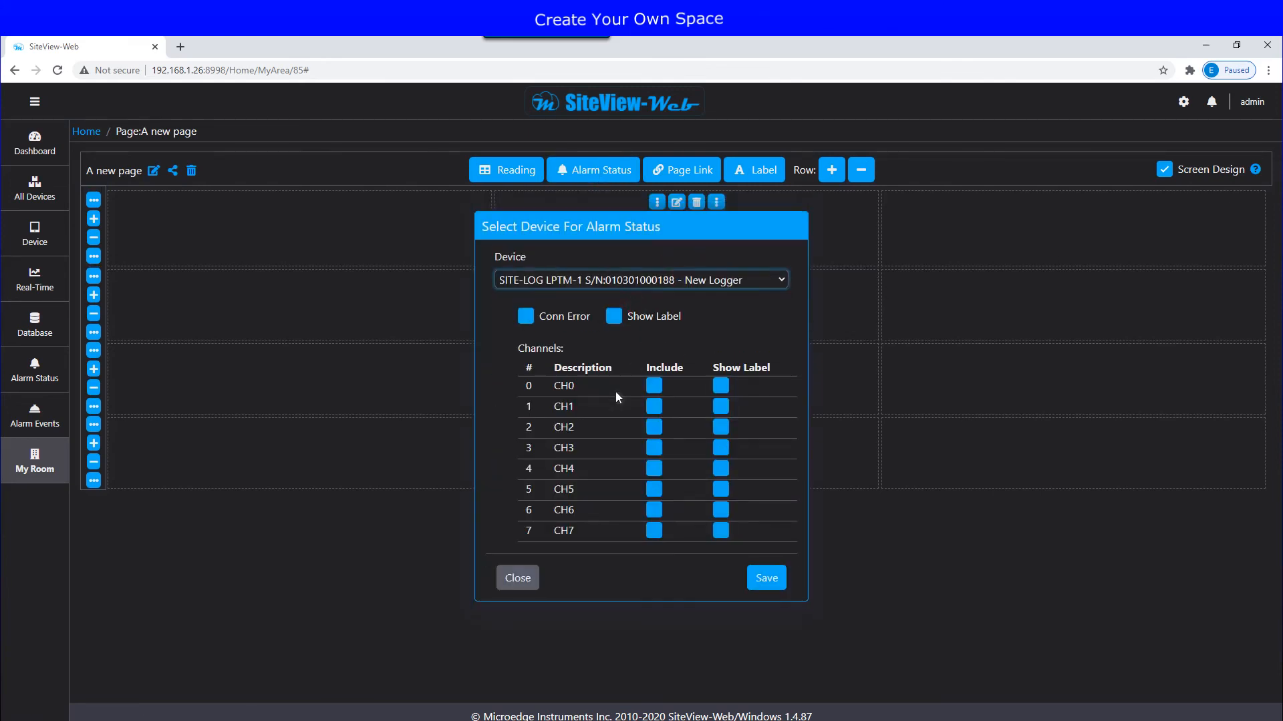
left_click(658, 388)
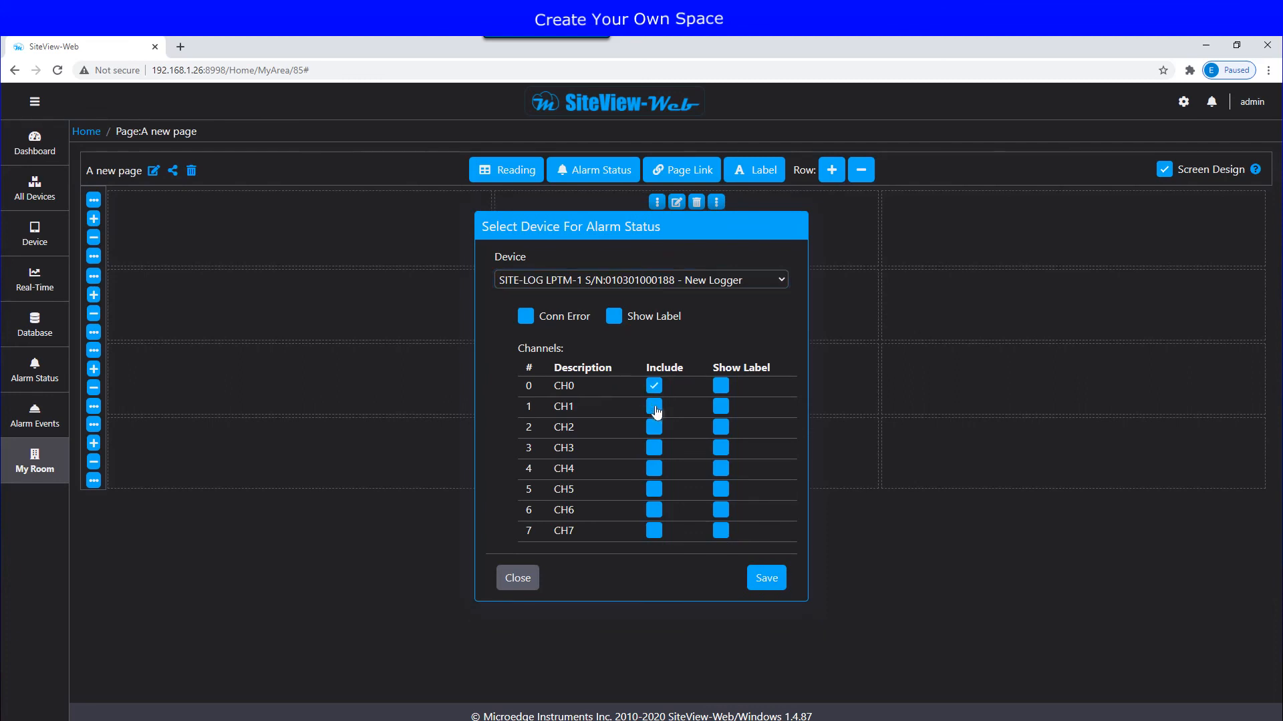
left_click(656, 409)
left_click(654, 429)
left_click(722, 388)
left_click(720, 407)
left_click(720, 428)
left_click(763, 580)
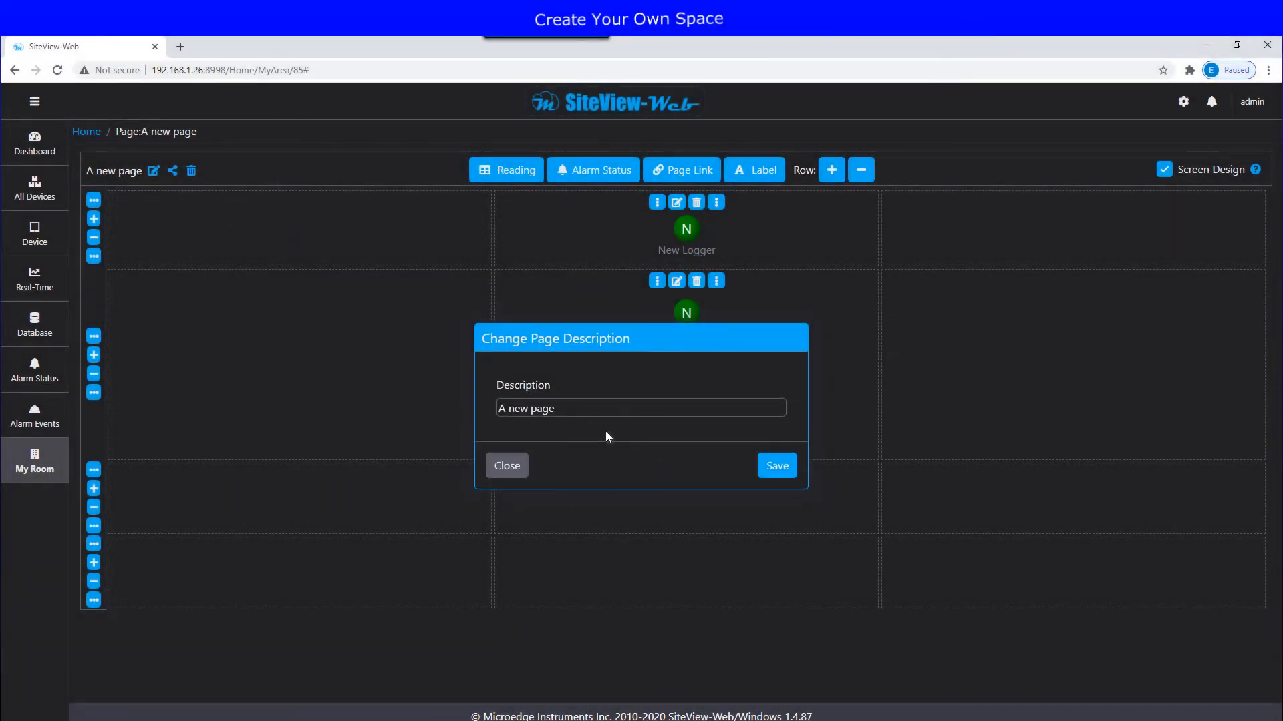
Step: Dismiss the page description dialog and enter the two comma-separated user names to share with
left_click(511, 470)
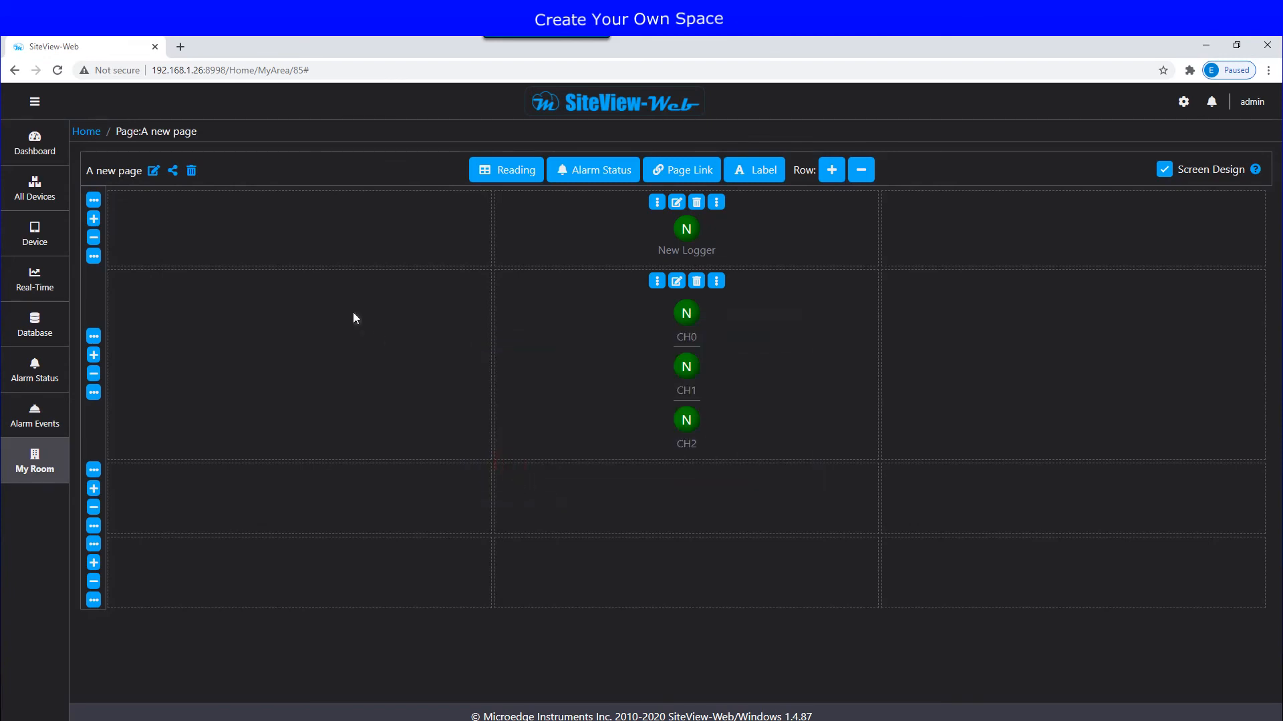
left_click(181, 175)
type("John,")
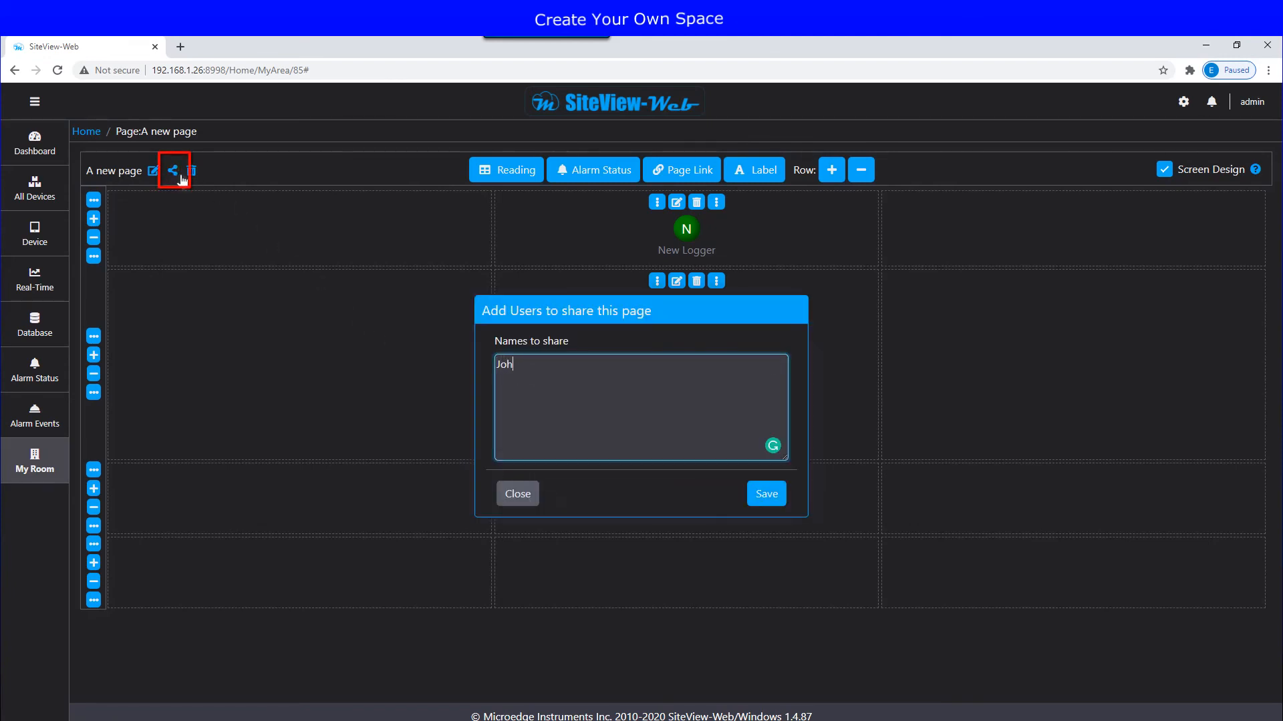
type("evin")
Step: Save the page's share list, then bring up Diagnostic Logs from the account menu
left_click(765, 494)
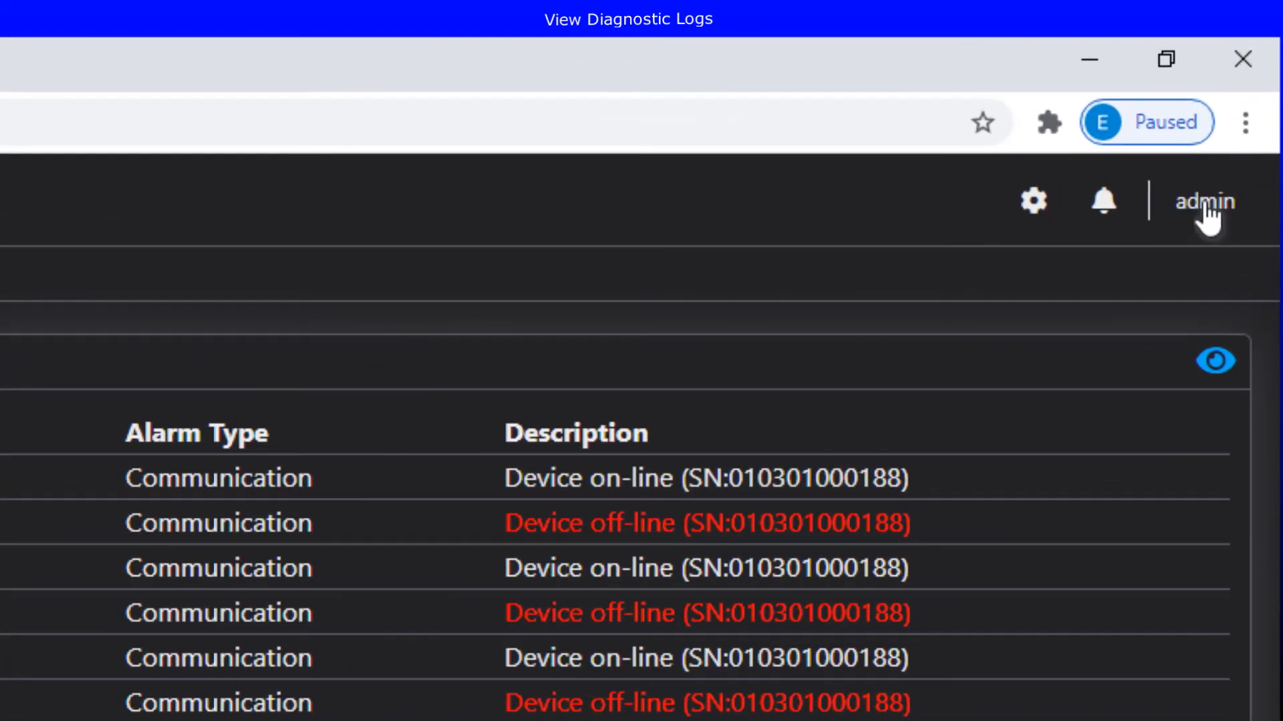
left_click(1206, 205)
left_click(1136, 375)
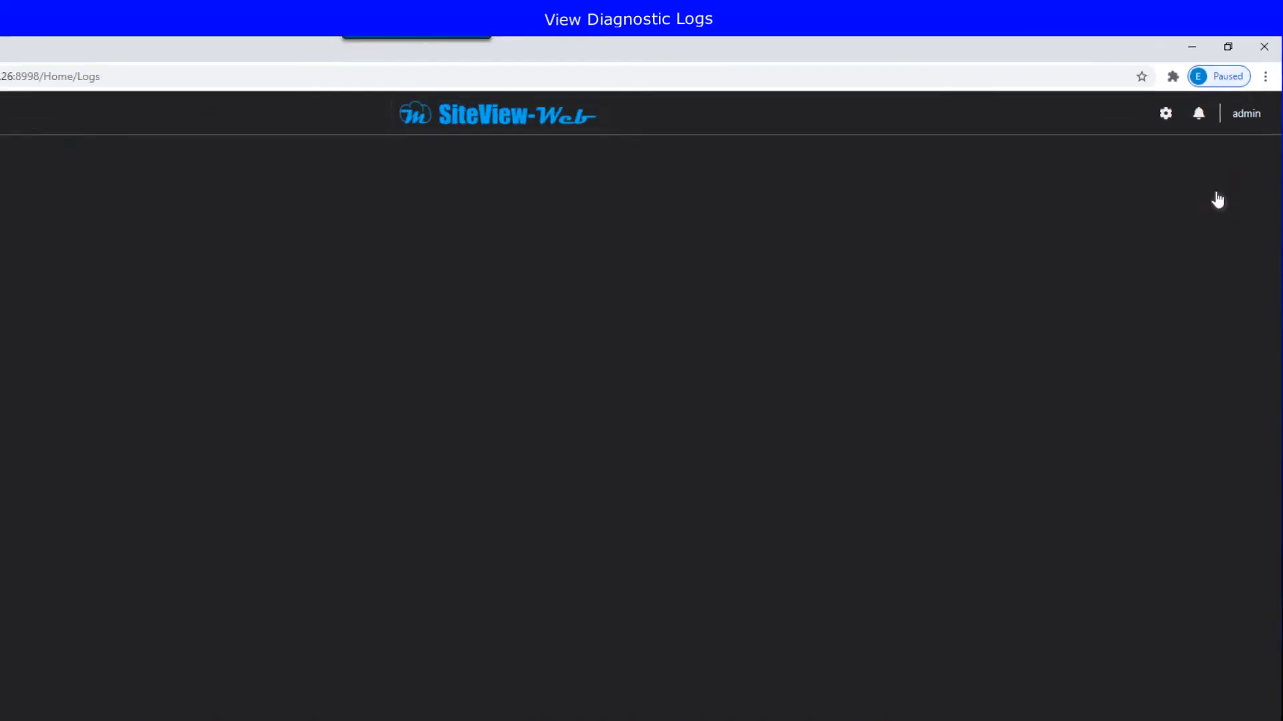